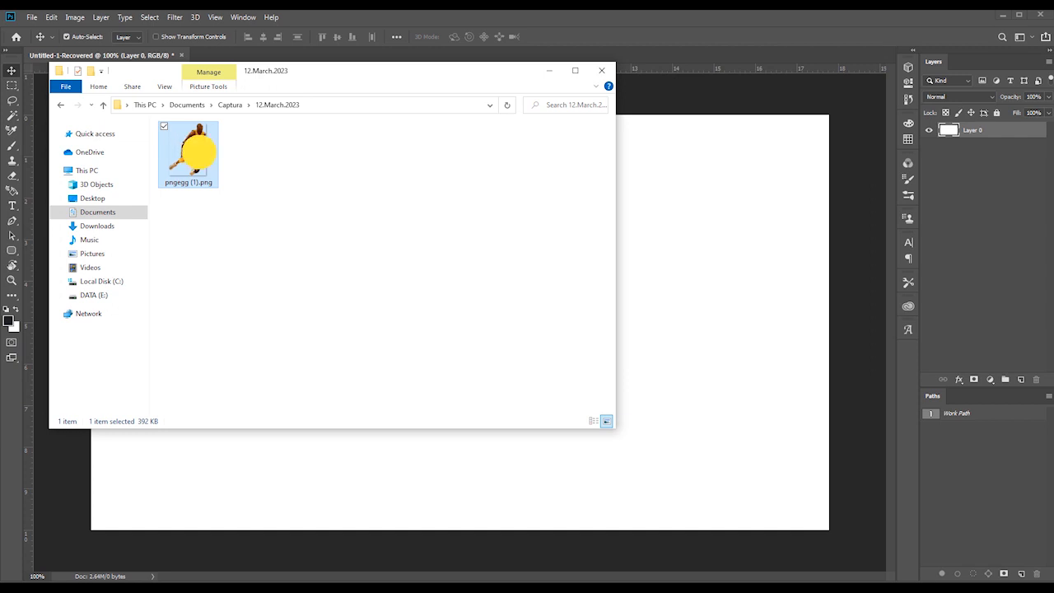
# Place pngegg (1).png on the canvas and add a light blue Solid Color fill layer beneath it
pyautogui.moveTo(195, 151); pyautogui.dragTo(668, 225)
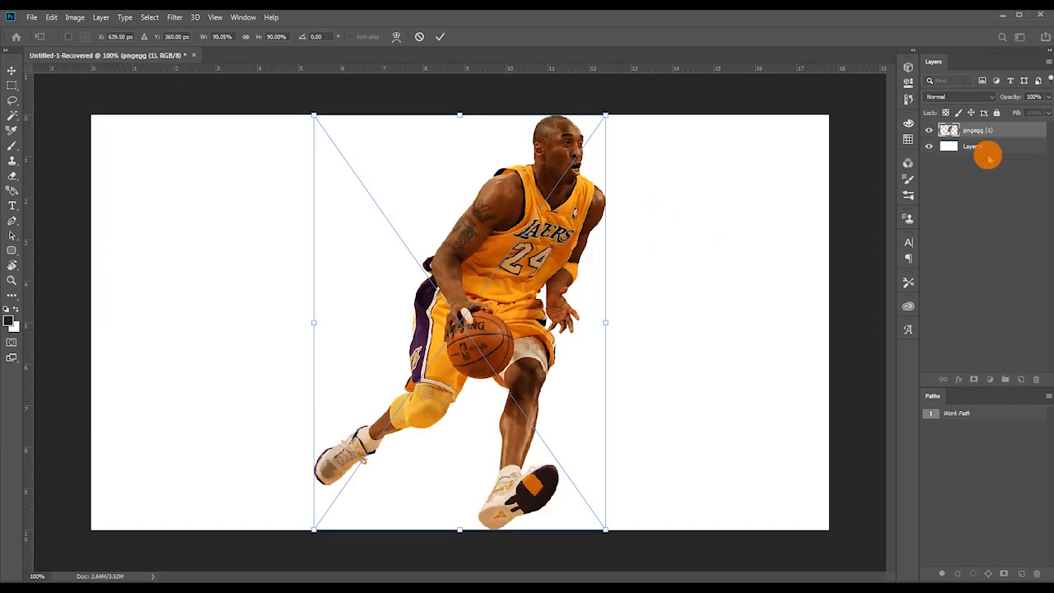
pyautogui.press('Return')
pyautogui.click(988, 147)
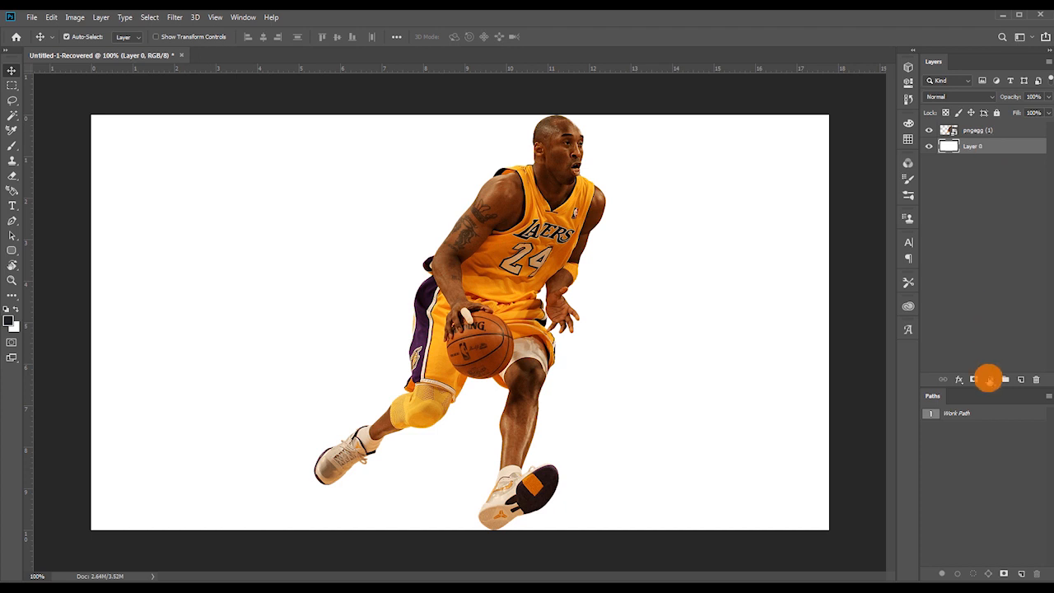
pyautogui.click(988, 378)
pyautogui.click(996, 393)
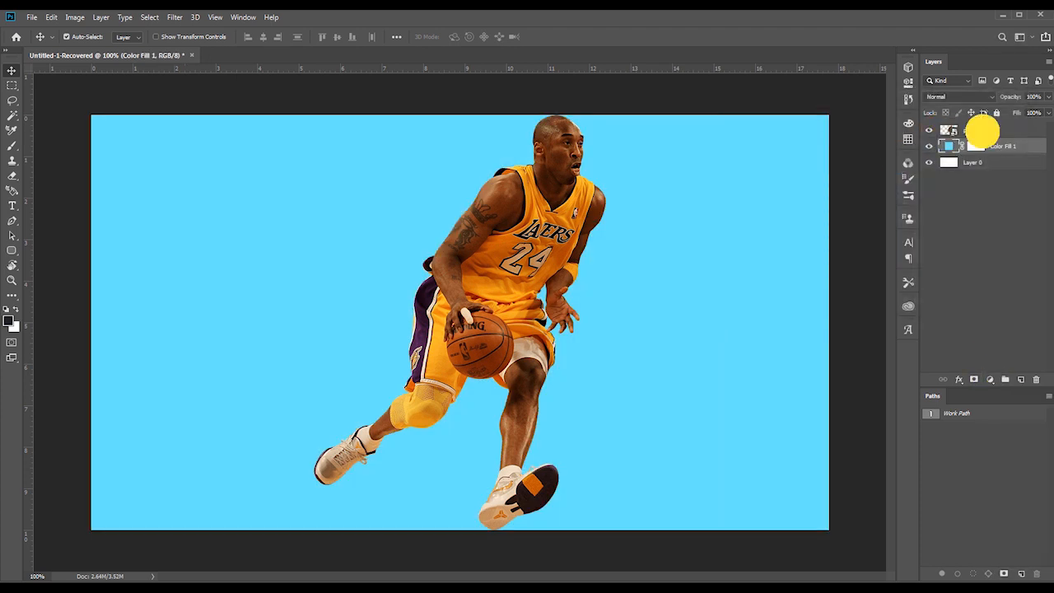
# Duplicate the player layer, enlarge the lower one to about 142% in height and reposition it behind the copy
pyautogui.click(982, 131)
pyautogui.hotkey('ctrl', 'j')
pyautogui.click(982, 146)
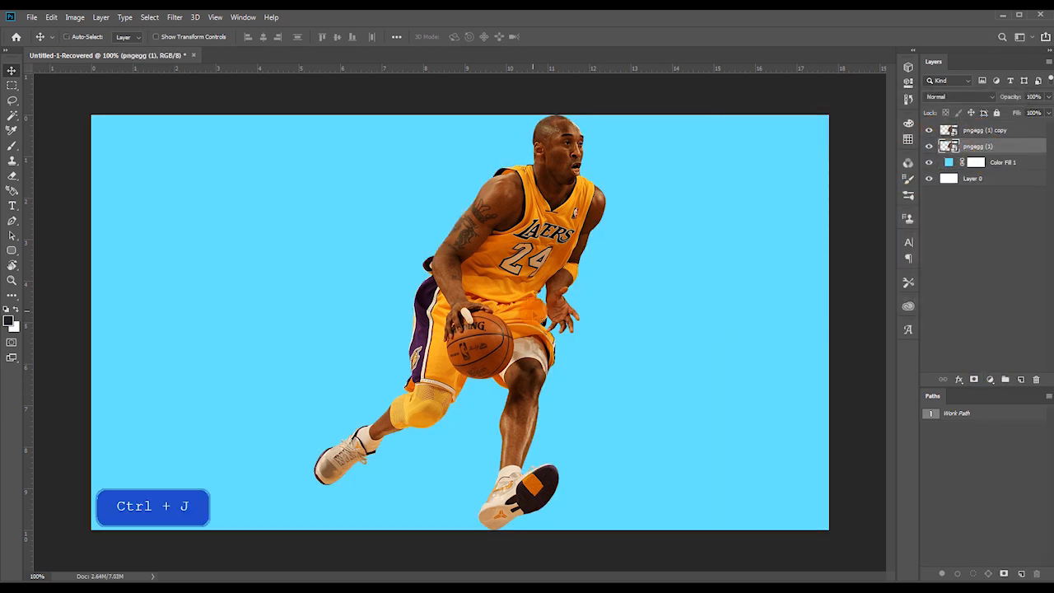
pyautogui.hotkey('ctrl', '-')
pyautogui.hotkey('ctrl', 't')
pyautogui.moveTo(557, 323); pyautogui.dragTo(764, 301)
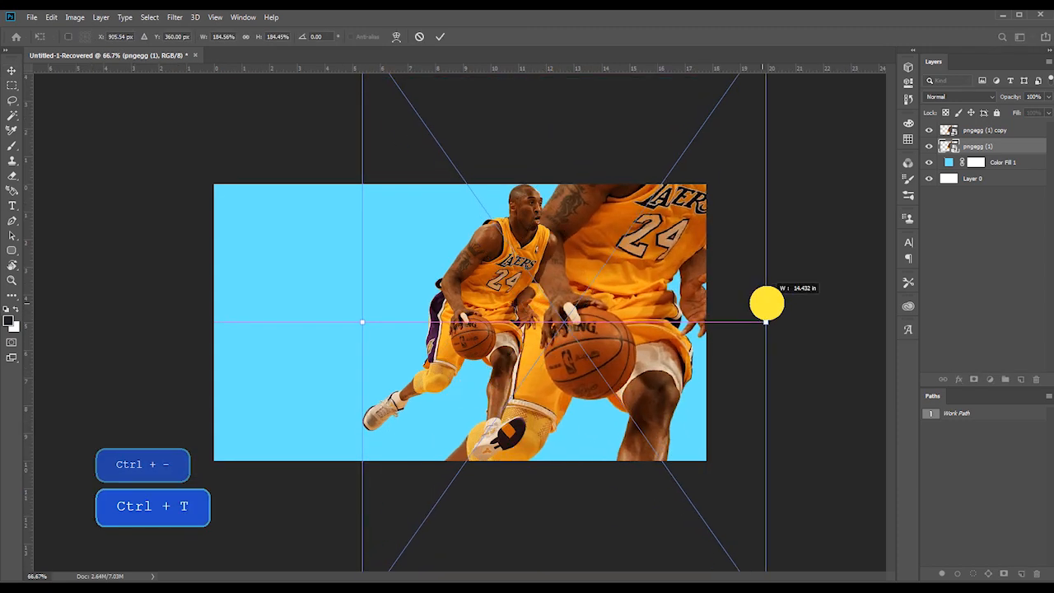
pyautogui.moveTo(527, 305); pyautogui.dragTo(494, 285)
pyautogui.moveTo(611, 329); pyautogui.dragTo(514, 326)
pyautogui.moveTo(404, 318); pyautogui.dragTo(487, 324)
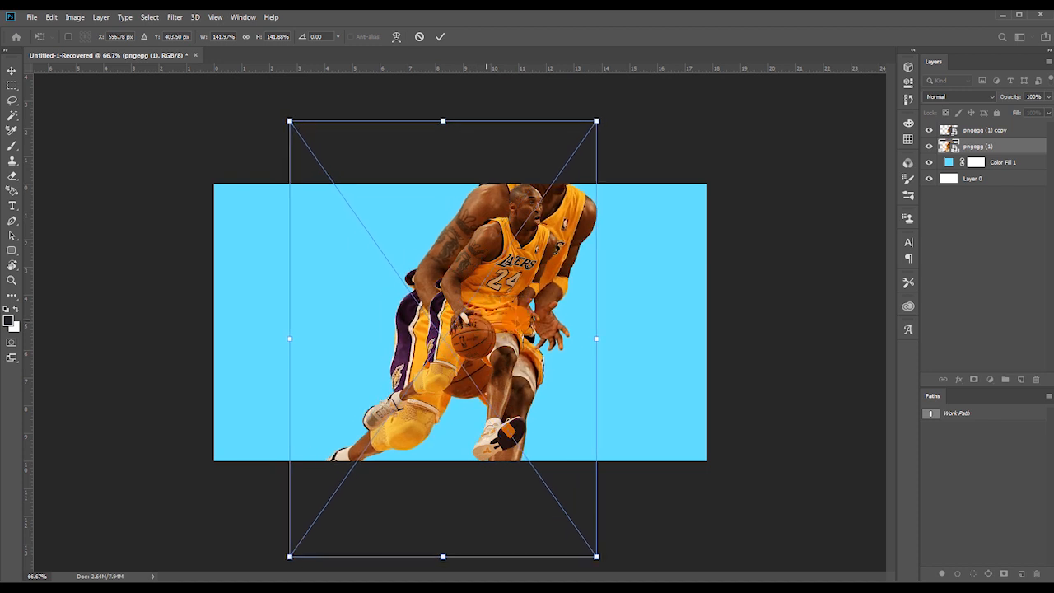
pyautogui.moveTo(600, 341); pyautogui.dragTo(557, 333)
pyautogui.press('Return')
pyautogui.hotkey('alt', 'capslock')
pyautogui.press('alt')
pyautogui.press('alt')
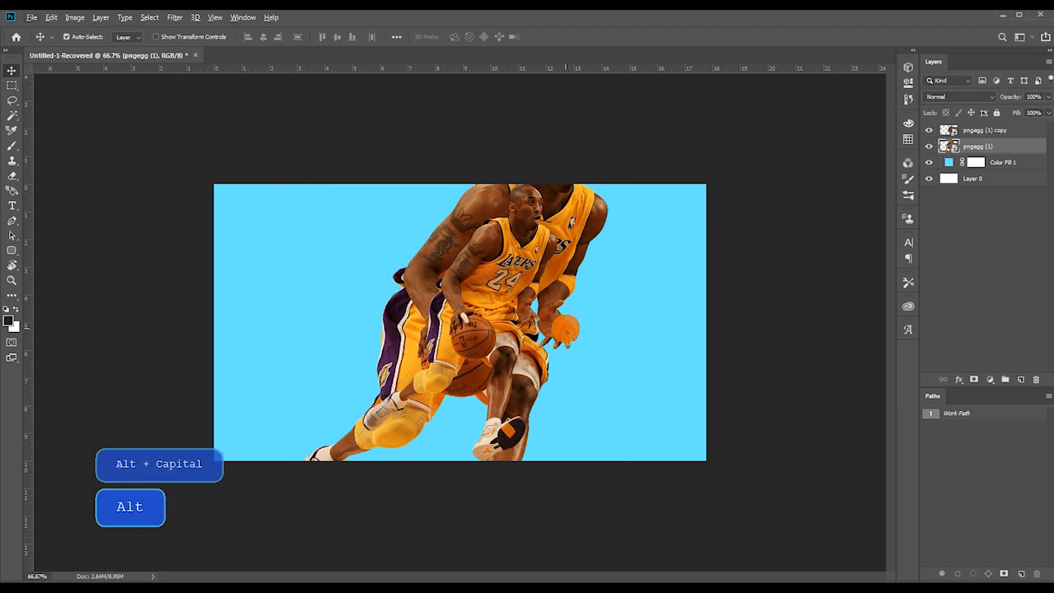
pyautogui.hotkey('shift', 'alt', 'capslock')
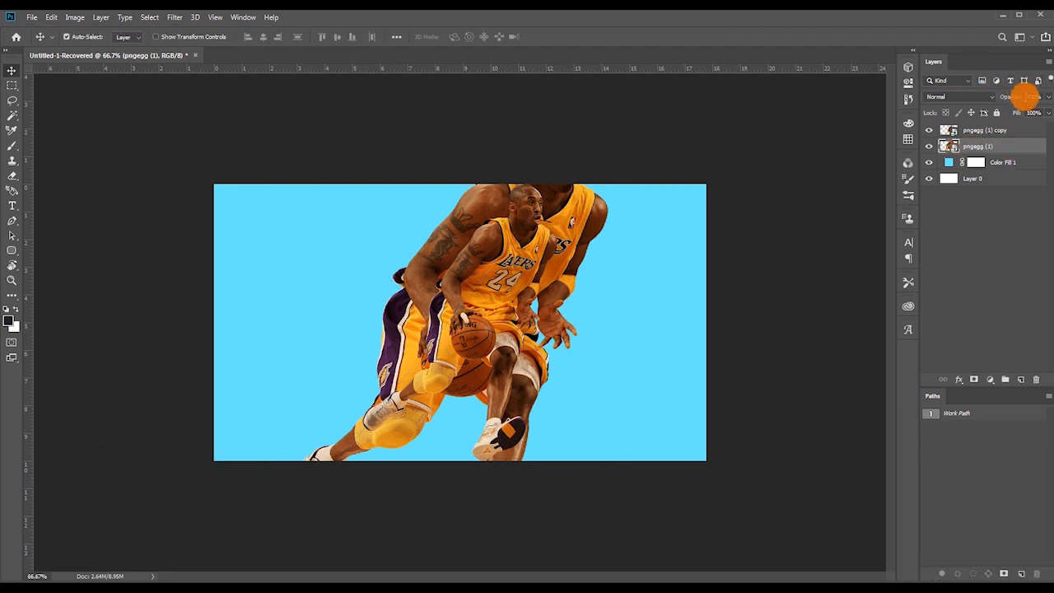
# Set the opacity of the large background player layer to 50%
pyautogui.moveTo(1023, 96); pyautogui.dragTo(1003, 100)
pyautogui.press('5')
pyautogui.press('0')
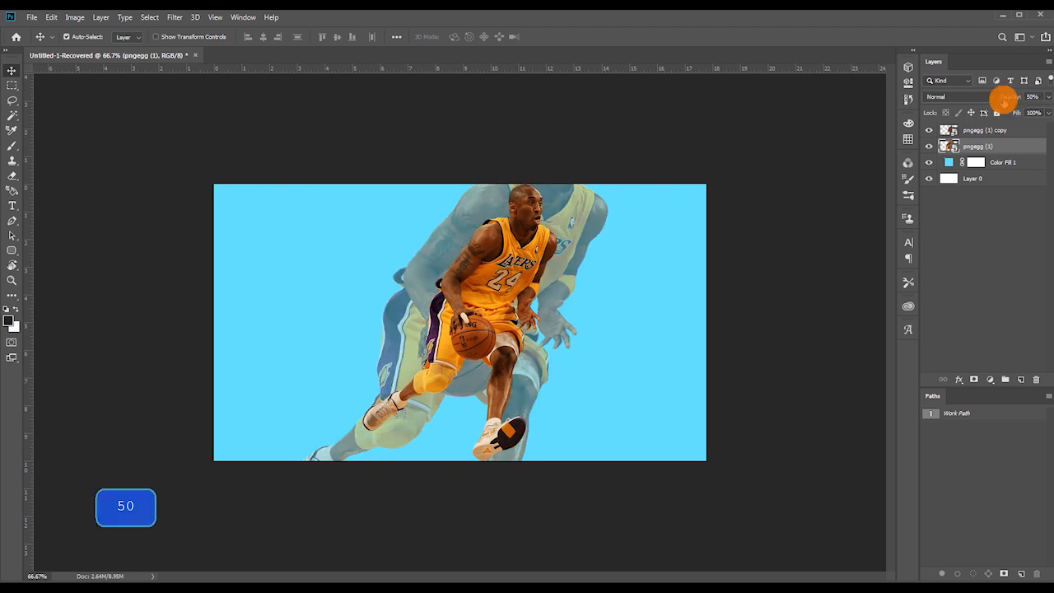
# Scale the foreground player copy to about 113% and move it down so the feet run off the canvas
pyautogui.click(989, 130)
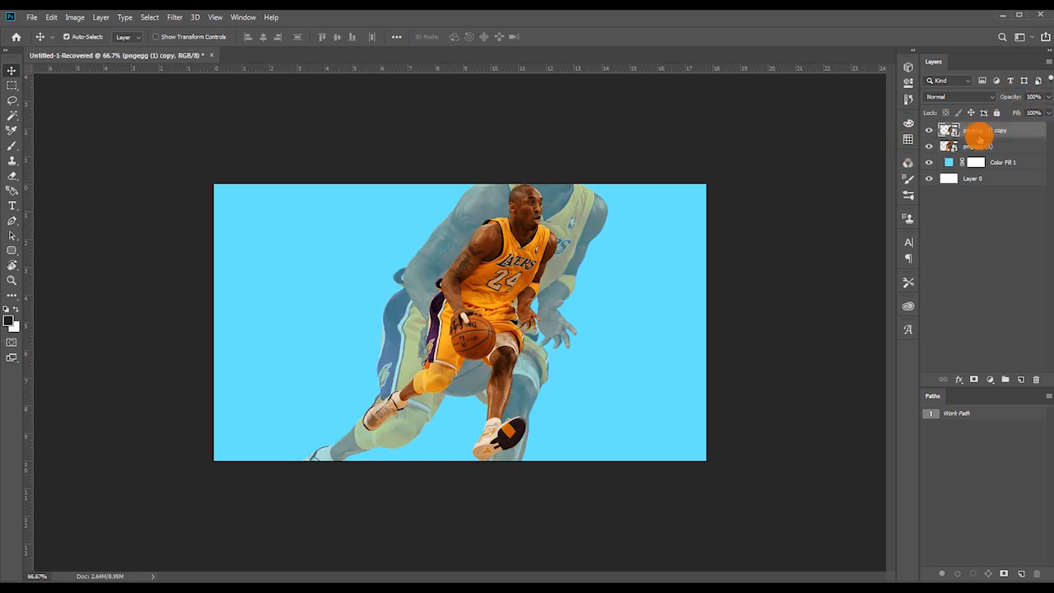
pyautogui.hotkey('ctrl', 't')
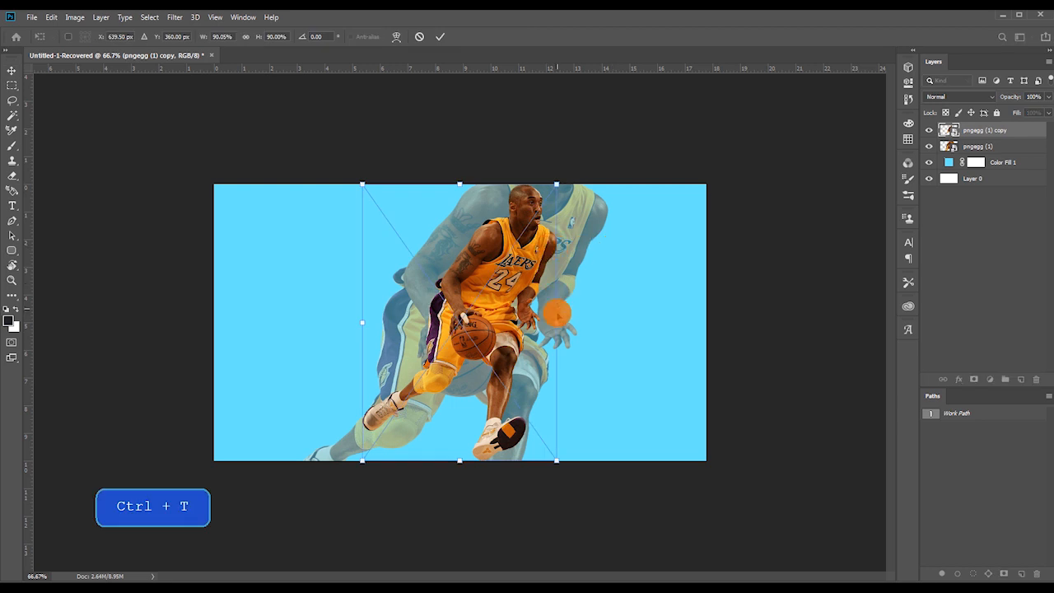
pyautogui.moveTo(557, 308); pyautogui.dragTo(516, 338)
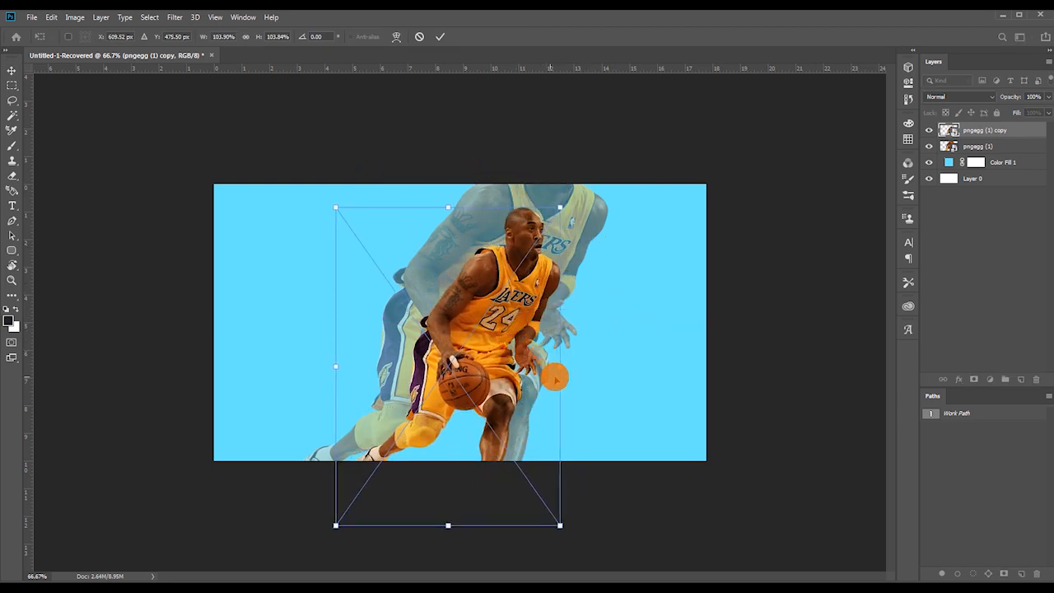
pyautogui.moveTo(562, 368); pyautogui.dragTo(576, 368)
pyautogui.moveTo(527, 359)
pyautogui.mouseDown()
pyautogui.moveTo(515, 346)
pyautogui.moveTo(513, 355)
pyautogui.mouseUp()
pyautogui.keyDown('ctrl'); pyautogui.click(580, 359); pyautogui.keyUp('ctrl')
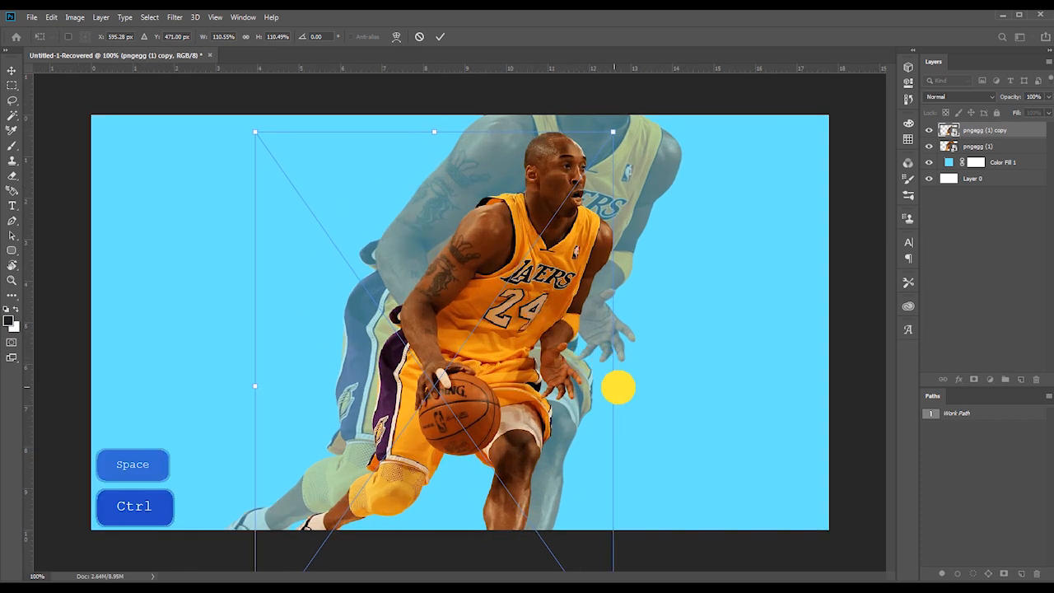
pyautogui.moveTo(618, 387); pyautogui.dragTo(575, 391)
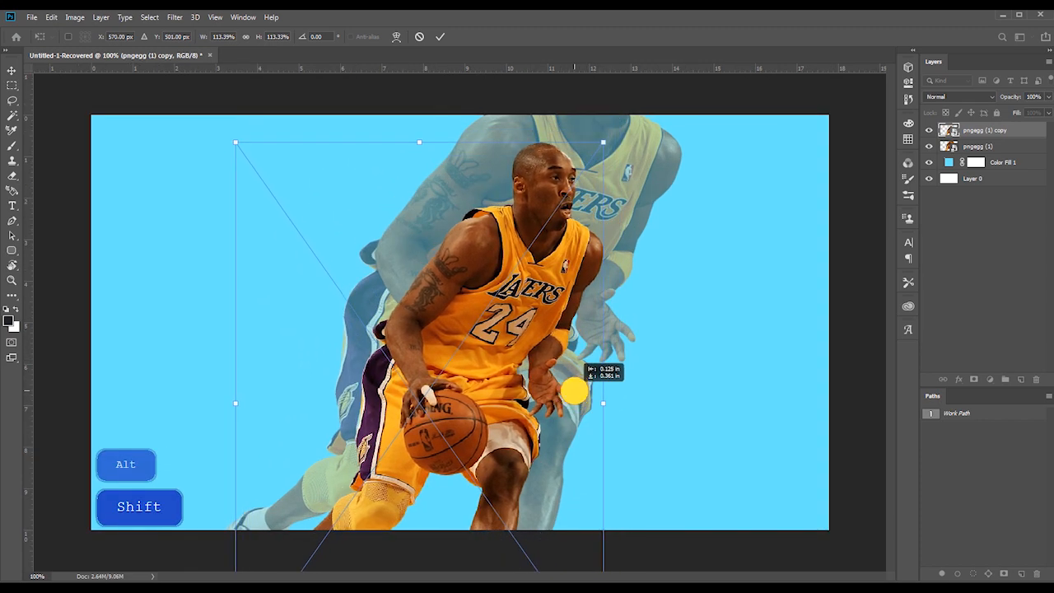
pyautogui.press('Return')
# Enlarge the faded player layer further so it spreads out wider behind the foreground player
pyautogui.click(986, 146)
pyautogui.hotkey('ctrl', 't')
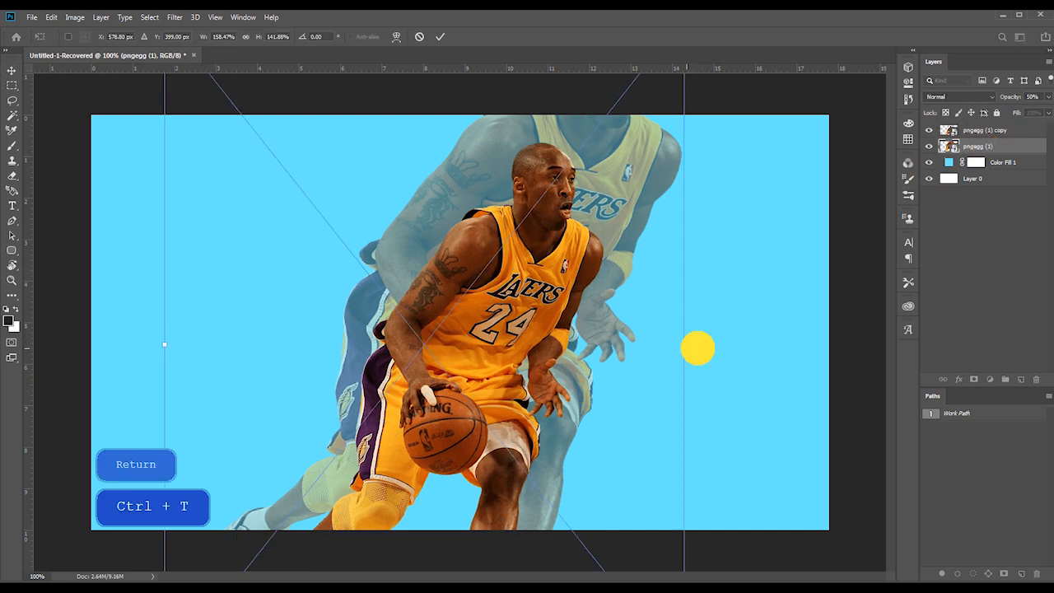
pyautogui.moveTo(697, 348); pyautogui.dragTo(601, 337)
pyautogui.press('Return')
pyautogui.press('space')
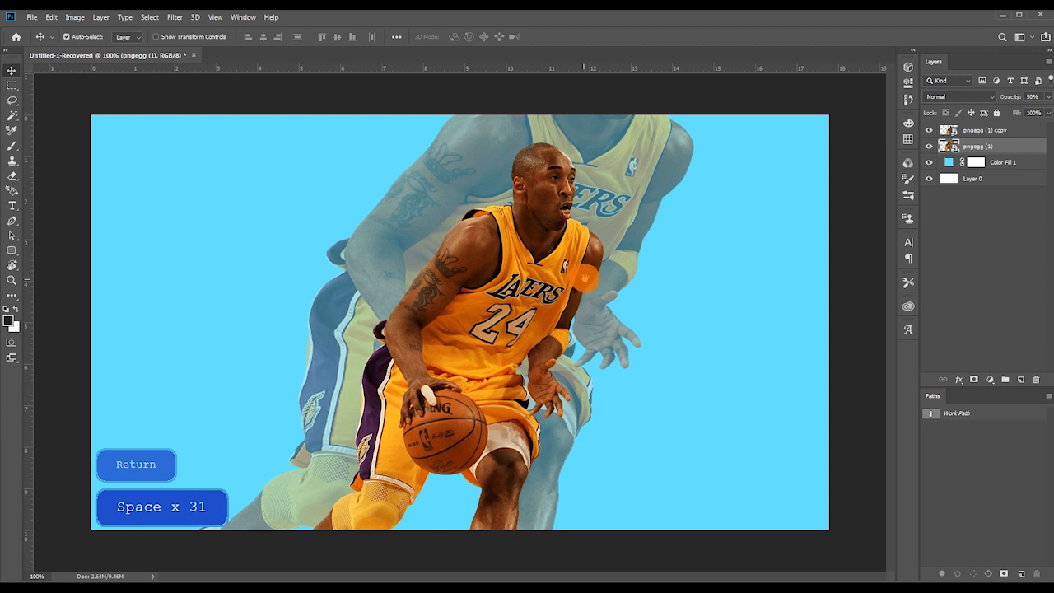
pyautogui.press('ctrl')
# Load the foreground player's outline as a selection and add a Curves adjustment masked to it, slightly brightening the RGB curve
pyautogui.click(992, 132)
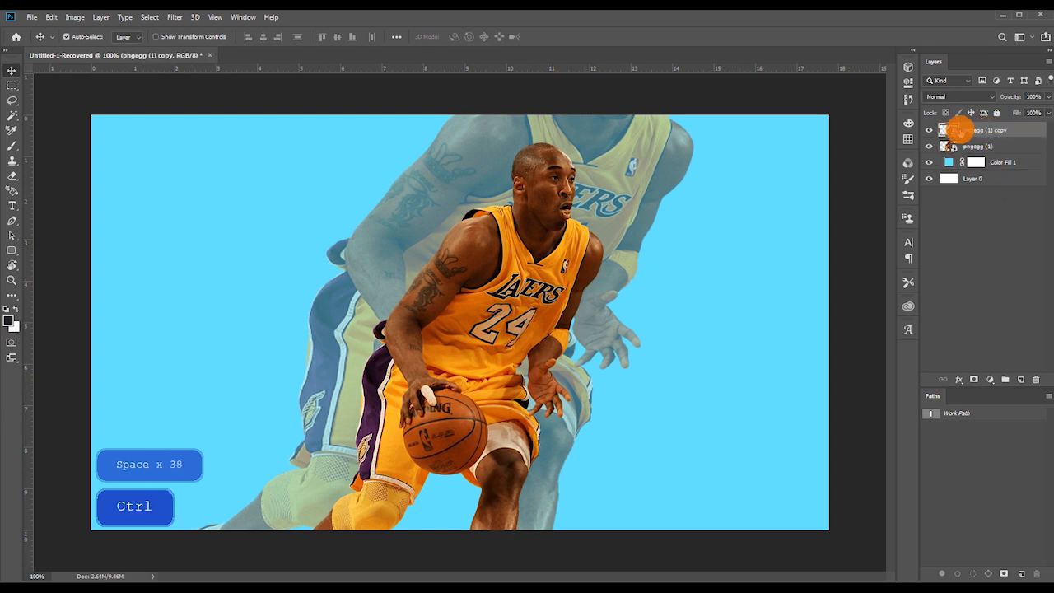
pyautogui.keyDown('ctrl'); pyautogui.click(949, 130); pyautogui.keyUp('ctrl')
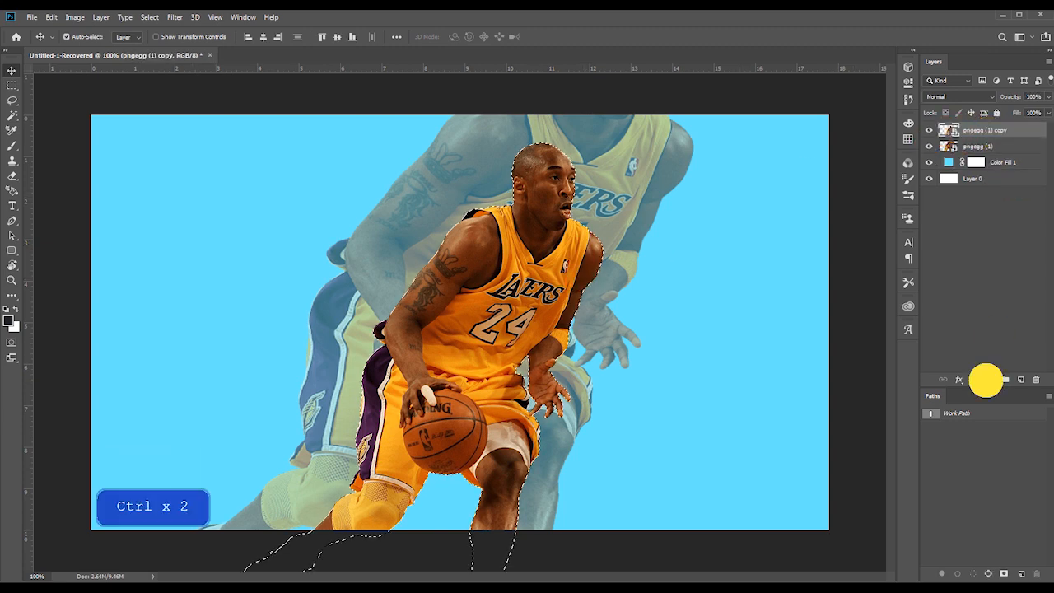
pyautogui.click(989, 378)
pyautogui.click(1014, 447)
pyautogui.moveTo(815, 190); pyautogui.dragTo(815, 186)
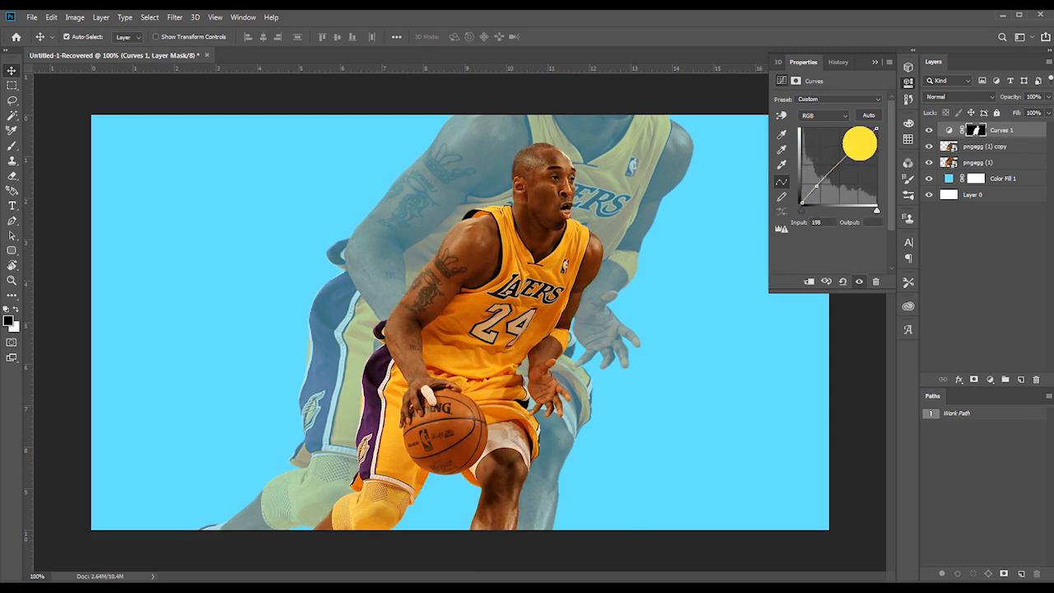
pyautogui.moveTo(860, 144); pyautogui.dragTo(865, 139)
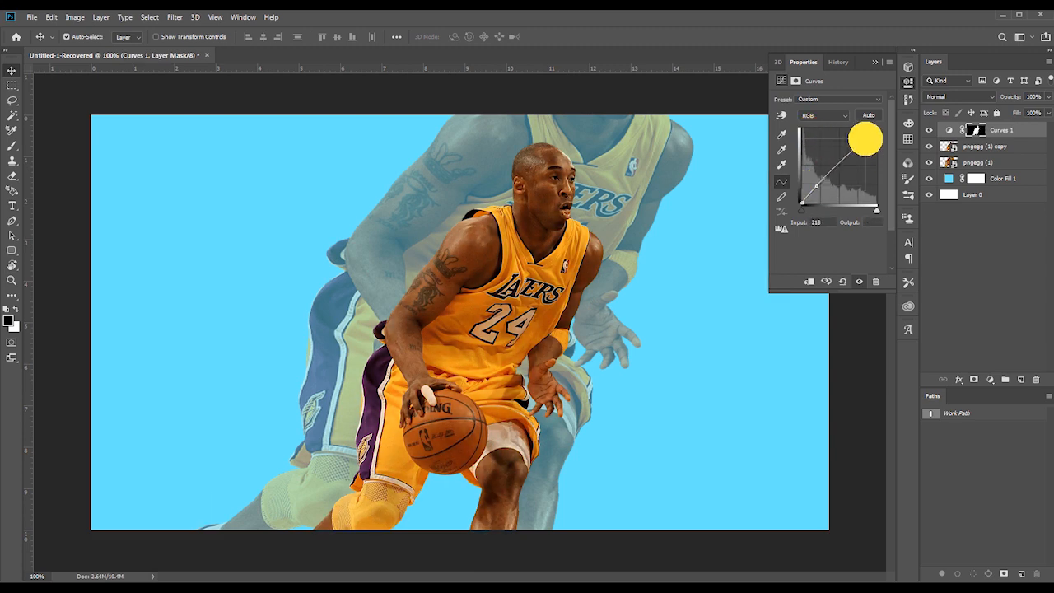
# Adjust the Red and Blue channel curves of the Curves layer with a shadow point and a highlight point each
pyautogui.click(824, 116)
pyautogui.click(823, 130)
pyautogui.moveTo(819, 180); pyautogui.dragTo(819, 188)
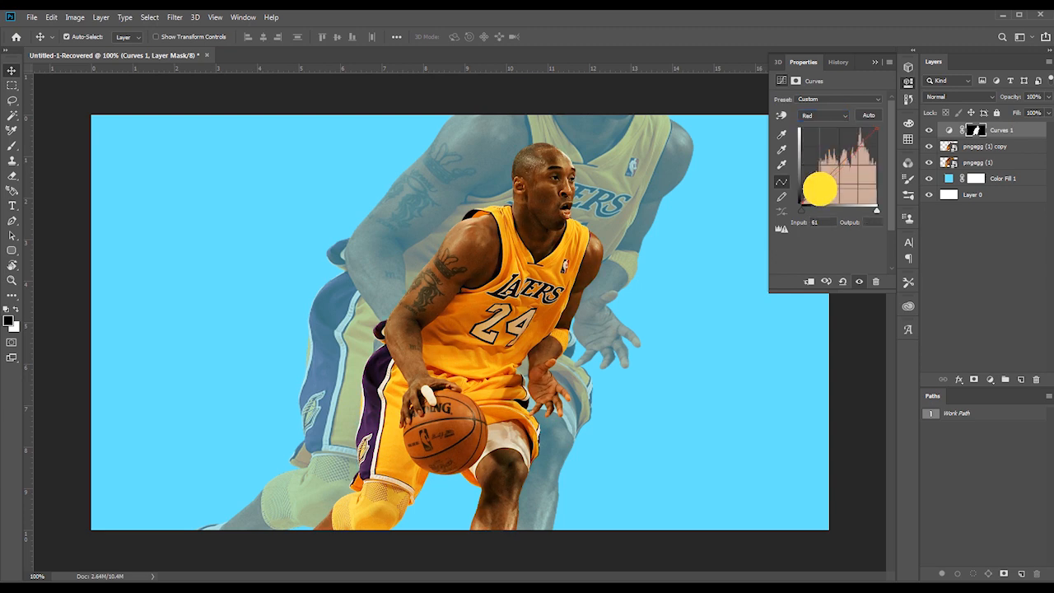
pyautogui.click(861, 140)
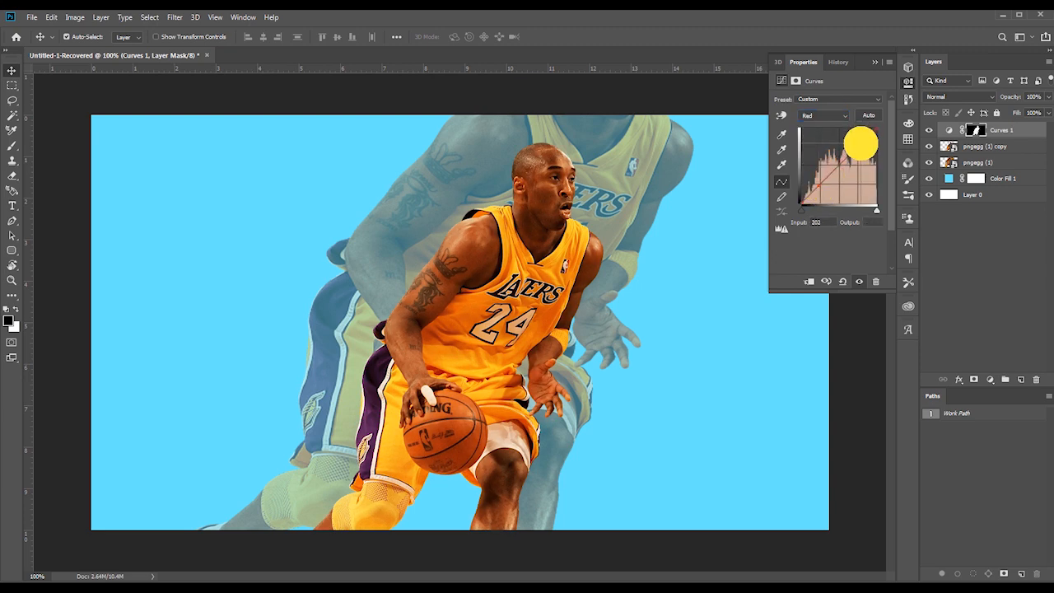
pyautogui.click(823, 116)
pyautogui.click(822, 146)
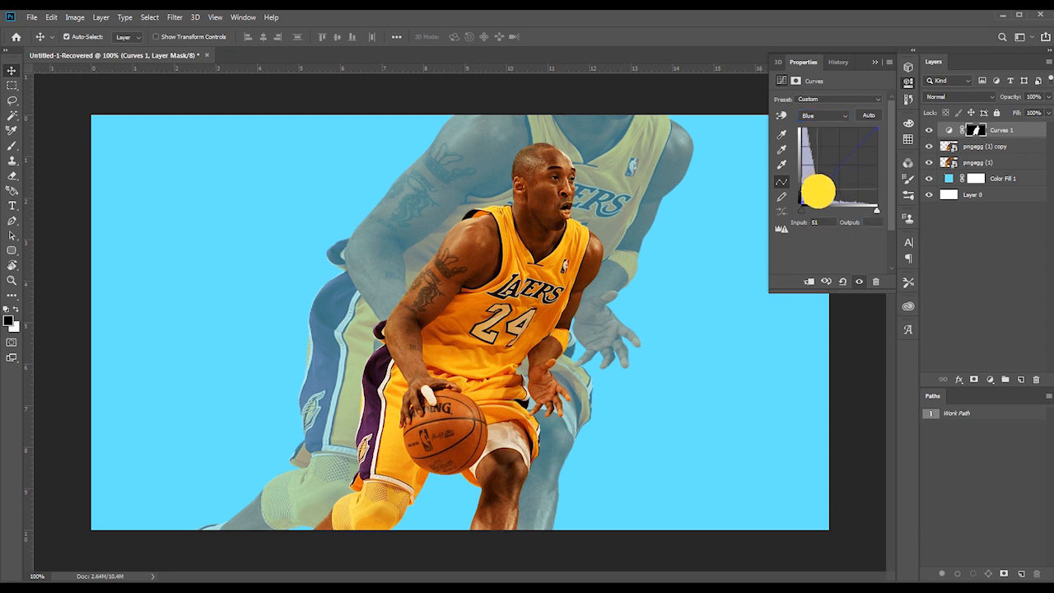
pyautogui.moveTo(817, 182); pyautogui.dragTo(818, 184)
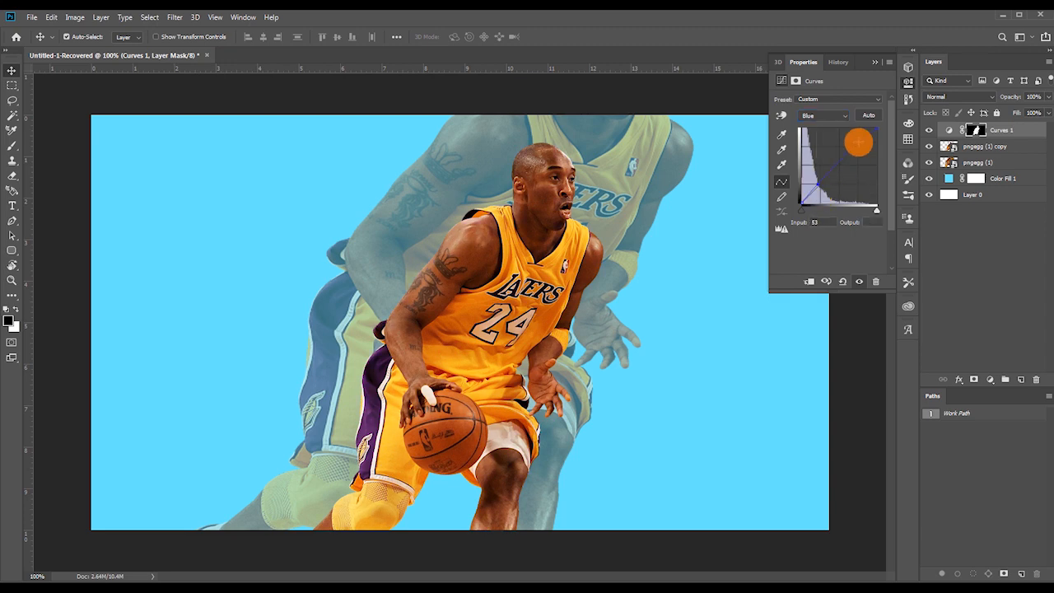
pyautogui.click(861, 137)
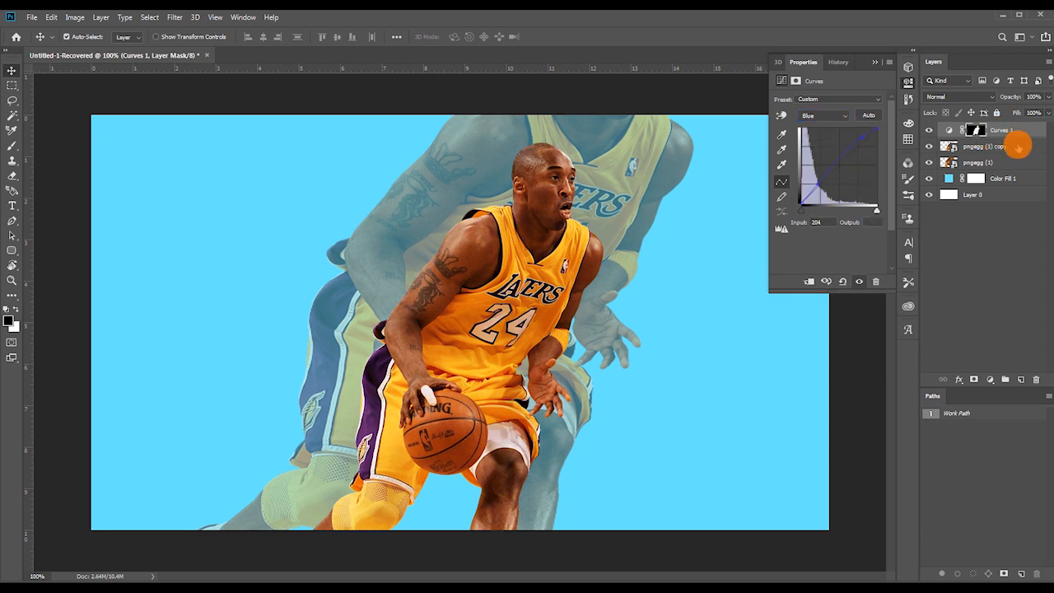
# Add the text "BASKET BALL" on the canvas as a new layer above the Curves adjustment
pyautogui.keyDown('alt'); pyautogui.click(532, 266); pyautogui.keyUp('alt')
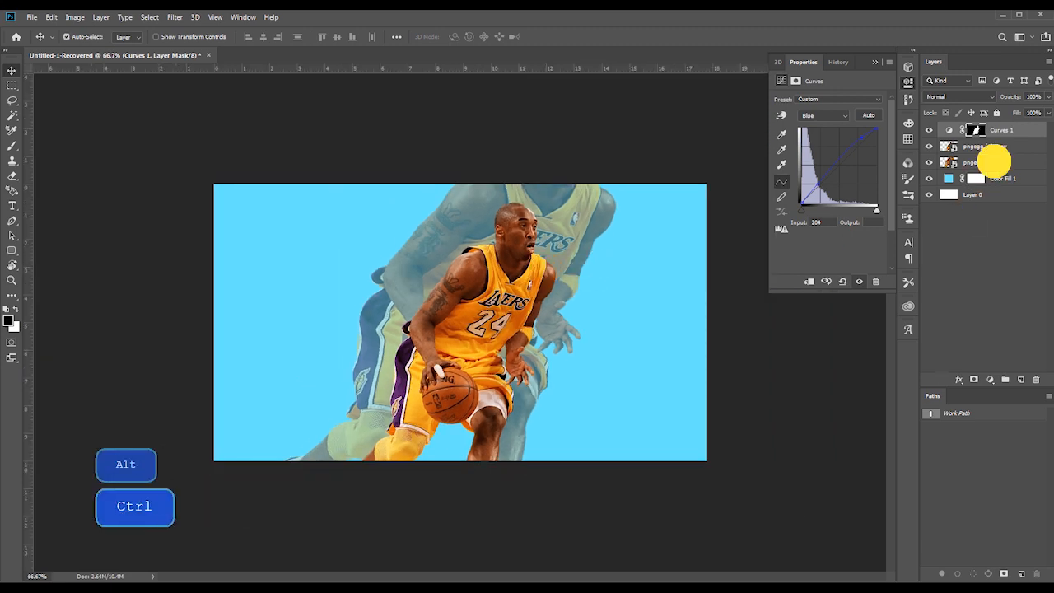
pyautogui.click(988, 146)
pyautogui.click(1004, 130)
pyautogui.press('t')
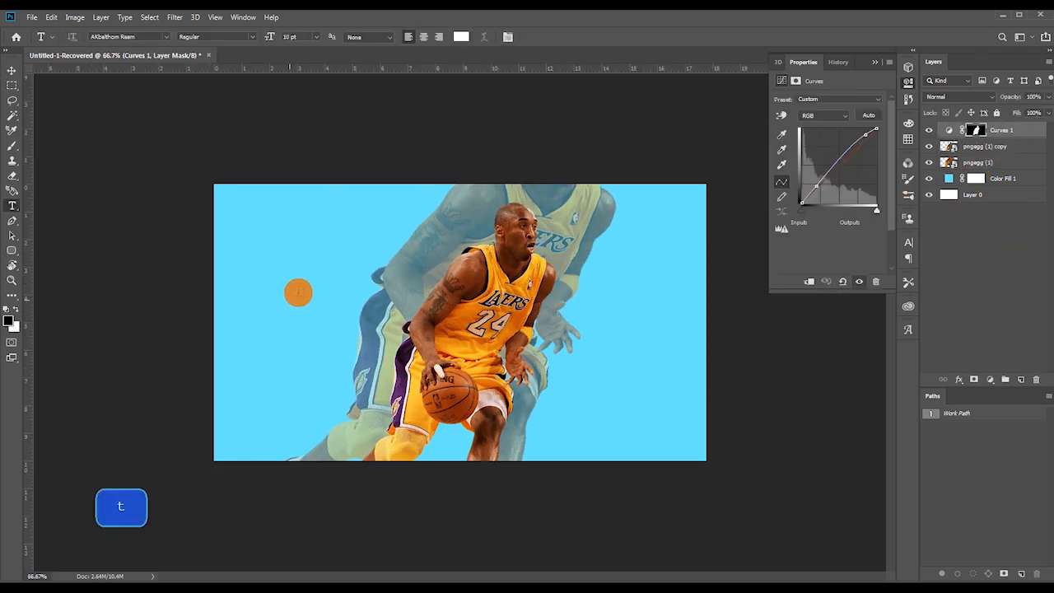
pyautogui.click(309, 305)
pyautogui.press('BackSpace')
pyautogui.press('BackSpace')
pyautogui.press('BackSpace')
pyautogui.write('BASKET')
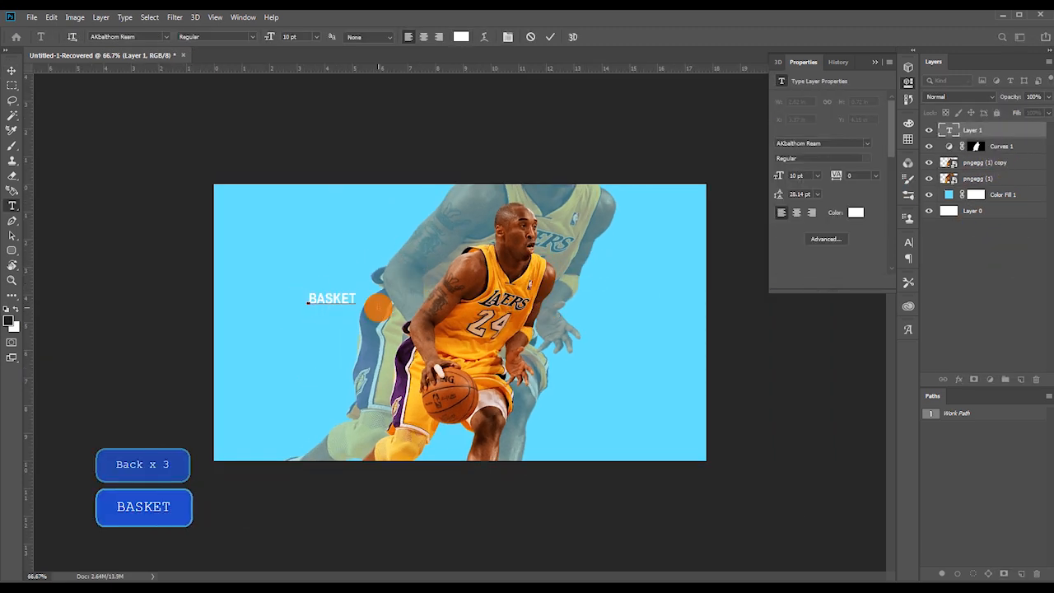
pyautogui.write(' BALL')
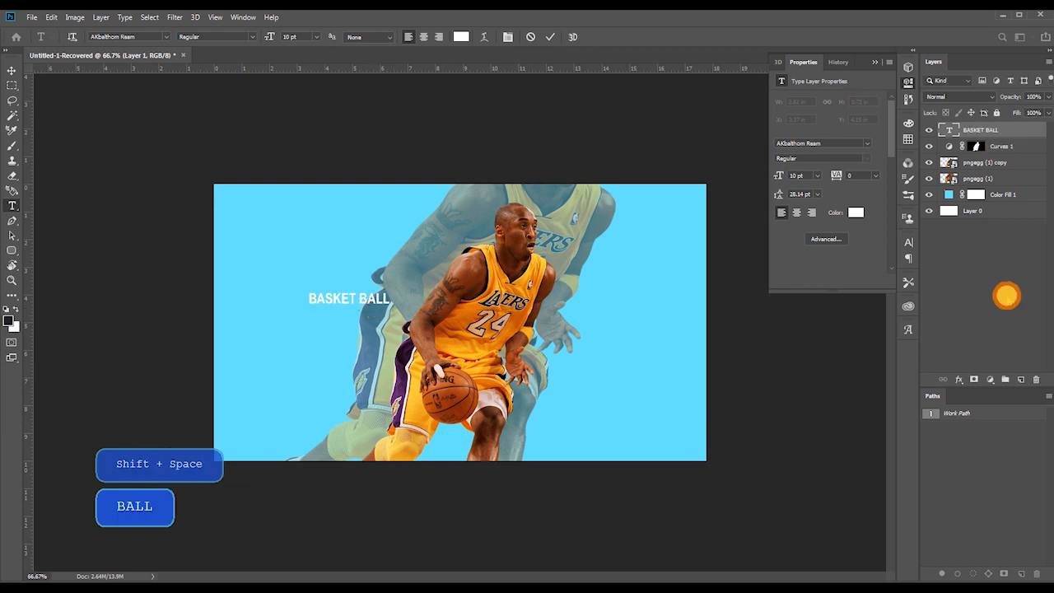
# Scale the BASKET BALL text up to 39.63 pt and position it across the player's waist
pyautogui.click(996, 131)
pyautogui.hotkey('ctrl', 't')
pyautogui.moveTo(351, 288); pyautogui.dragTo(365, 235)
pyautogui.moveTo(358, 280); pyautogui.dragTo(466, 350)
pyautogui.moveTo(459, 314)
pyautogui.mouseDown()
pyautogui.moveTo(454, 299)
pyautogui.moveTo(458, 312)
pyautogui.mouseUp()
pyautogui.press('Return')
# Change the font of the whole BASKET BALL text to Impact
pyautogui.click(469, 325)
pyautogui.hotkey('ctrl', 'a')
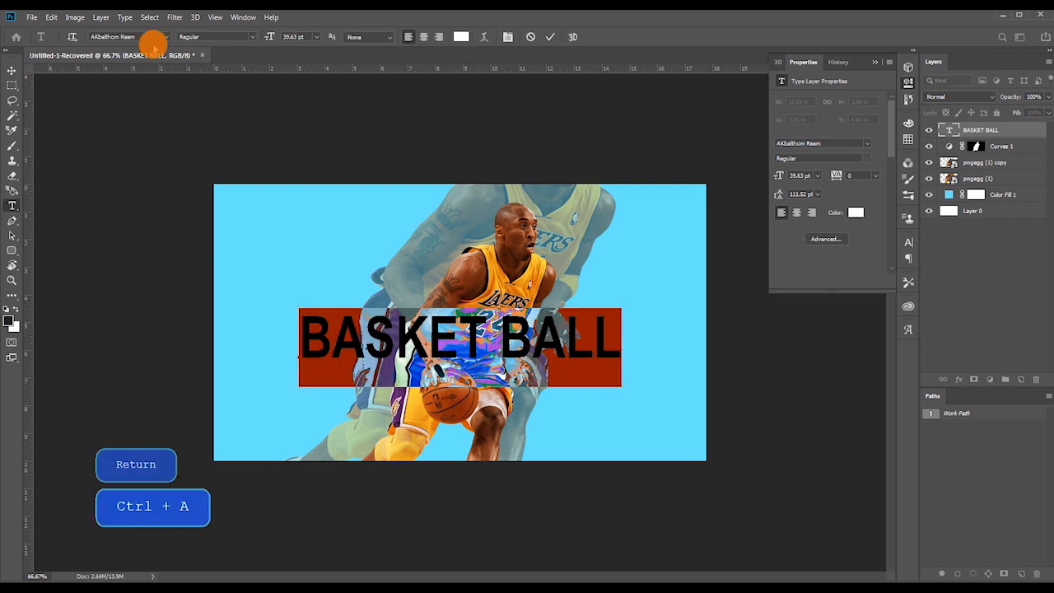
pyautogui.click(168, 37)
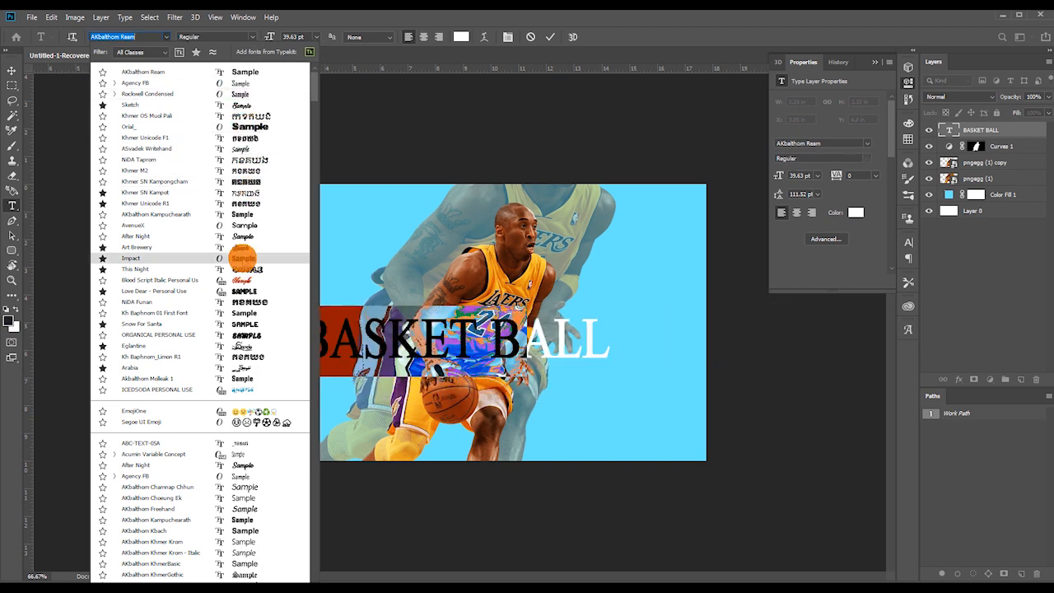
pyautogui.click(242, 259)
pyautogui.click(983, 309)
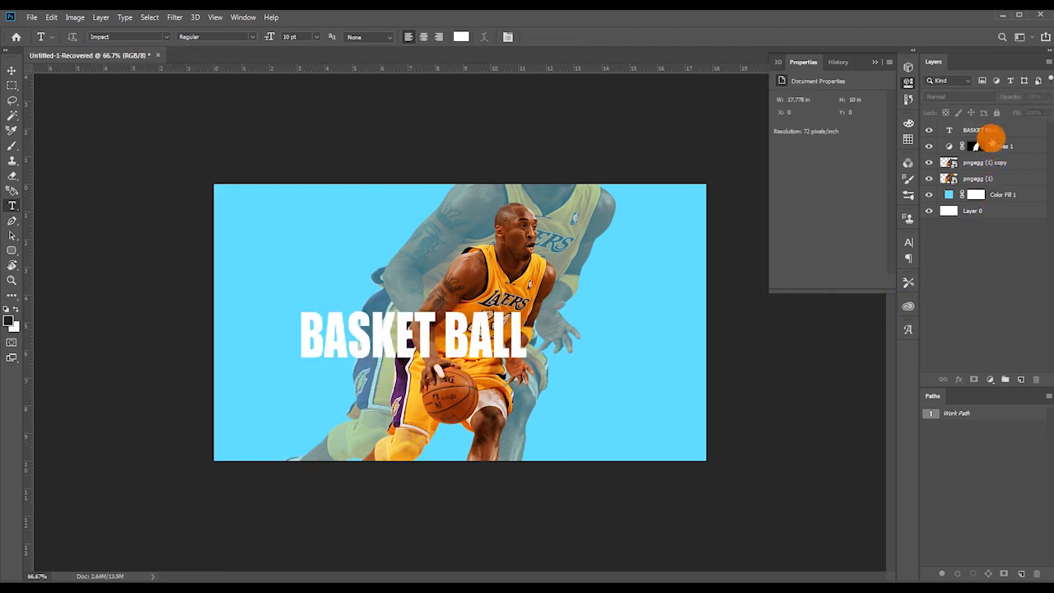
# Enlarge the BASKET BALL text to 61.17 pt so it stretches across the player
pyautogui.click(981, 131)
pyautogui.hotkey('ctrl', 't')
pyautogui.moveTo(532, 335); pyautogui.dragTo(649, 353)
pyautogui.press('Return')
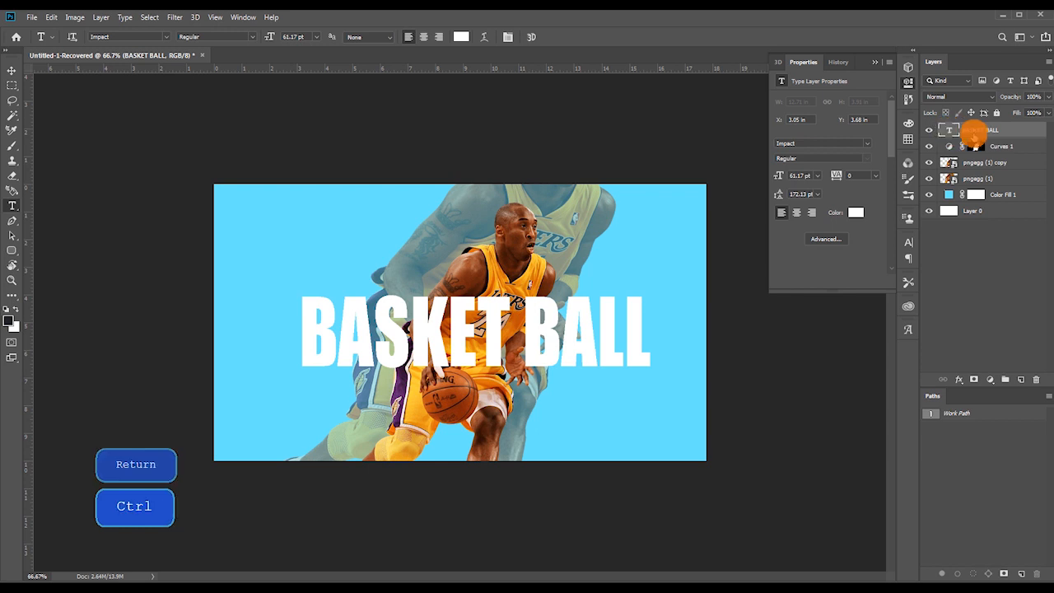
pyautogui.keyDown('ctrl'); pyautogui.click(971, 131); pyautogui.keyUp('ctrl')
pyautogui.hotkey('ctrl', 'd')
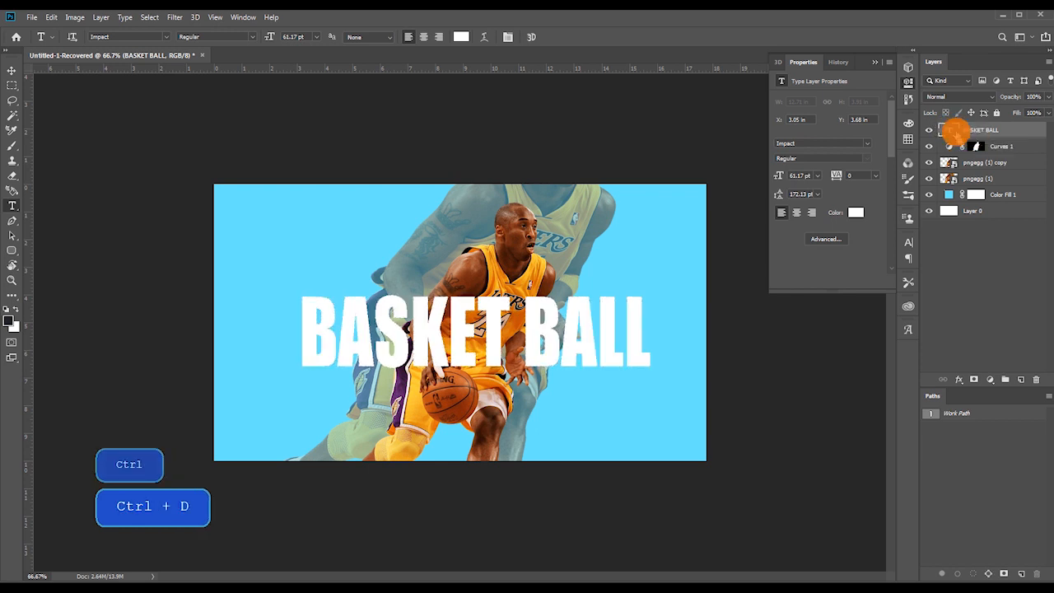
# Change the colour of the BASKET BALL text to red (ff0000)
pyautogui.click(461, 37)
pyautogui.write('2400ff')
pyautogui.moveTo(903, 140); pyautogui.dragTo(896, 94)
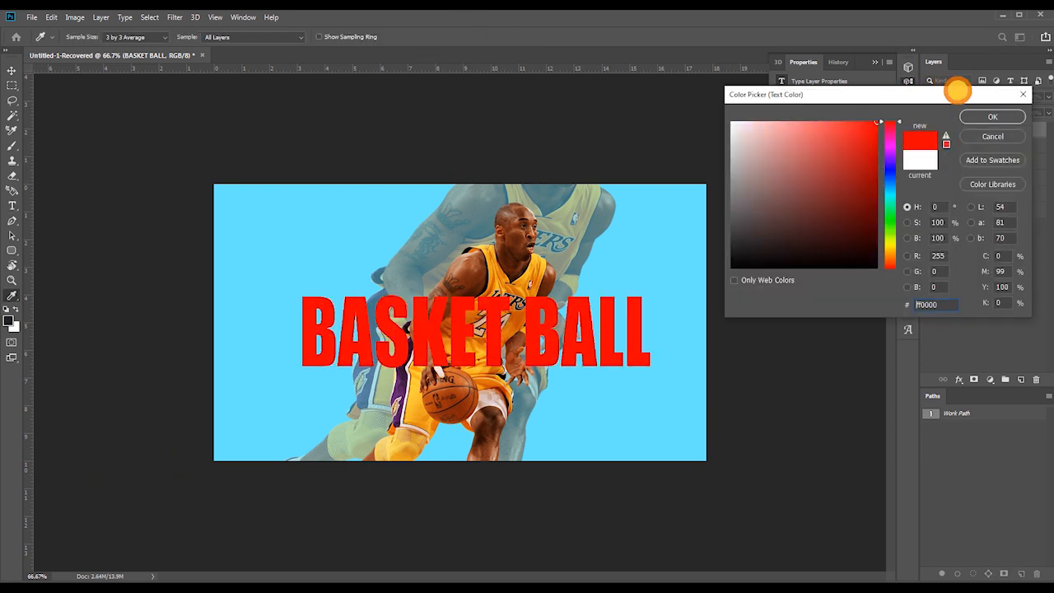
pyautogui.click(992, 116)
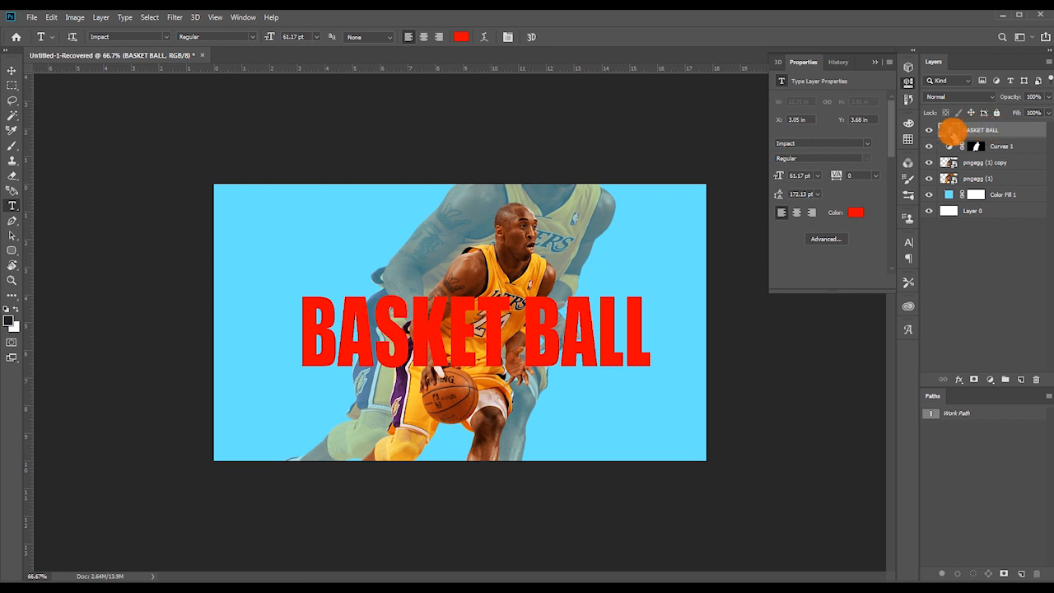
# Load the BASKET BALL lettering as a selection and expand it by 5 pixels
pyautogui.keyDown('ctrl'); pyautogui.click(950, 130); pyautogui.keyUp('ctrl')
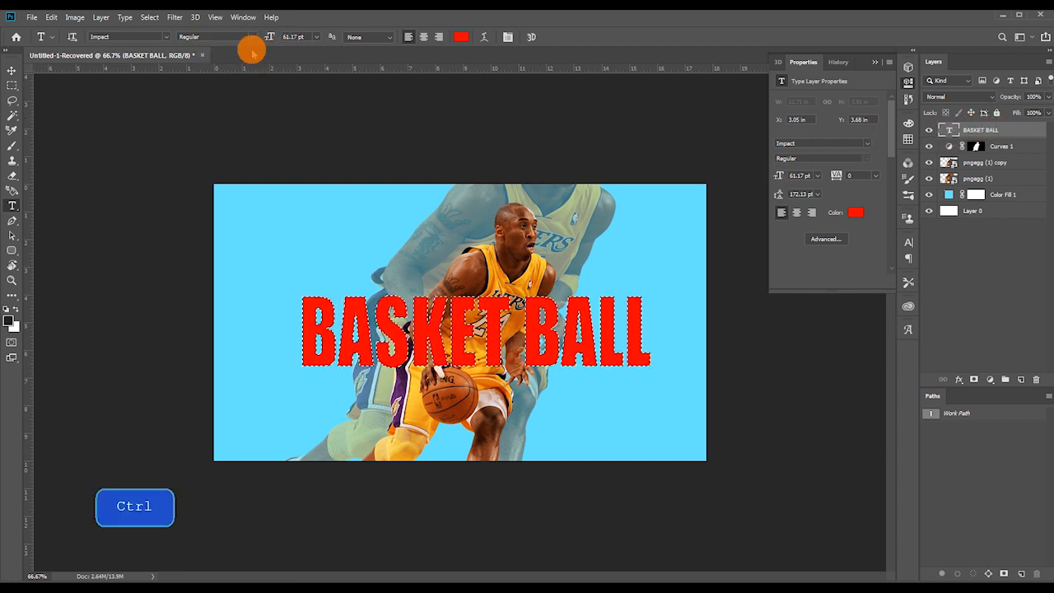
pyautogui.click(149, 17)
pyautogui.moveTo(174, 202)
pyautogui.click(288, 200)
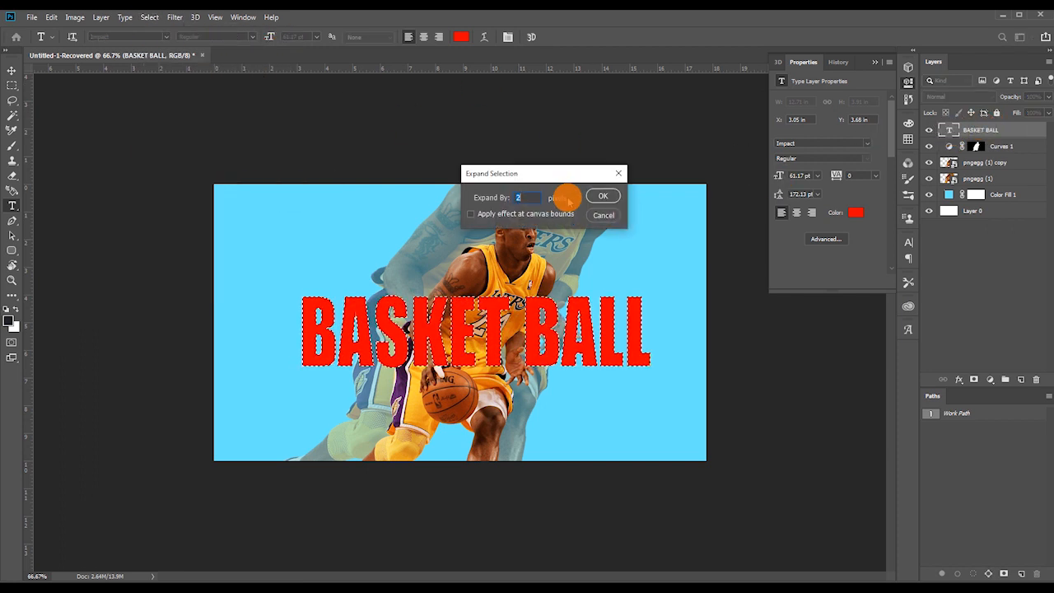
pyautogui.write('5')
pyautogui.click(600, 196)
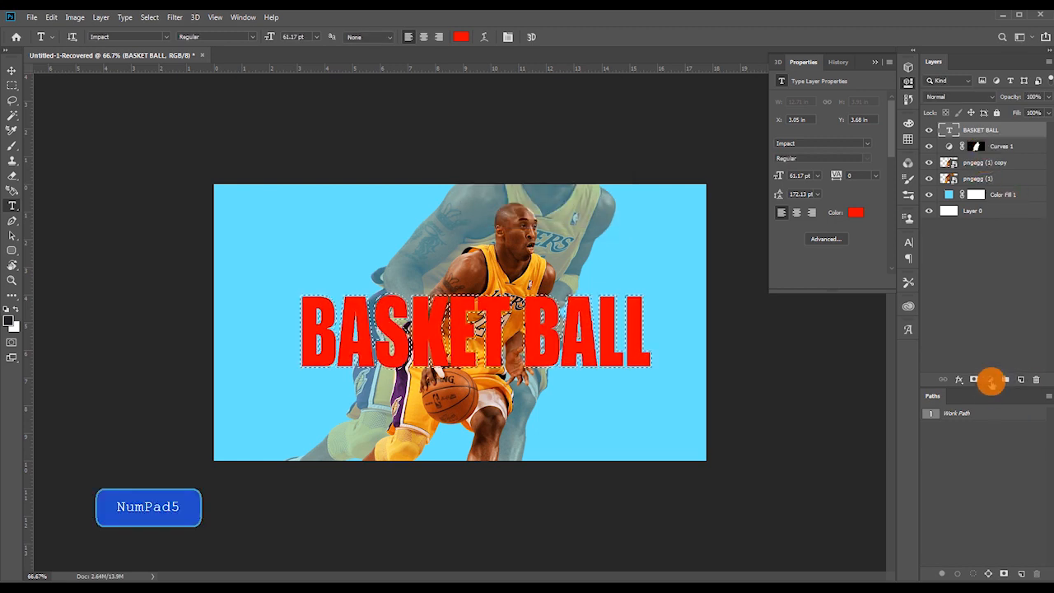
# Add a white Solid Color fill layer masked to the expanded text selection
pyautogui.click(990, 381)
pyautogui.click(1006, 393)
pyautogui.moveTo(811, 181); pyautogui.dragTo(729, 119)
pyautogui.click(991, 116)
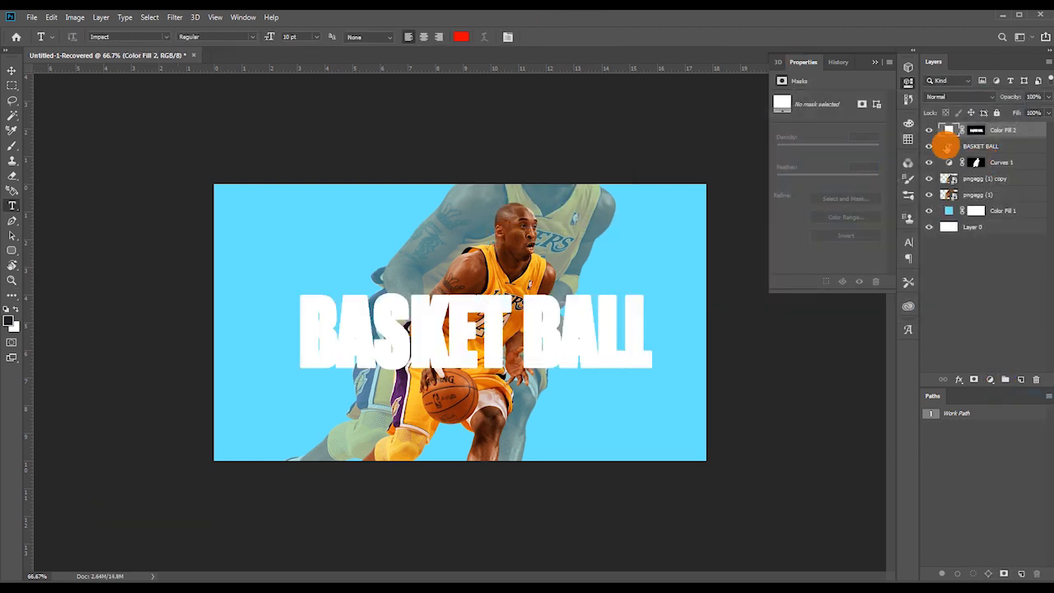
# Fill the letter shapes with black in the white fill layer's mask to leave only an outline, and deselect
pyautogui.keyDown('ctrl'); pyautogui.click(950, 145); pyautogui.keyUp('ctrl')
pyautogui.click(977, 130)
pyautogui.hotkey('alt', 'BackSpace')
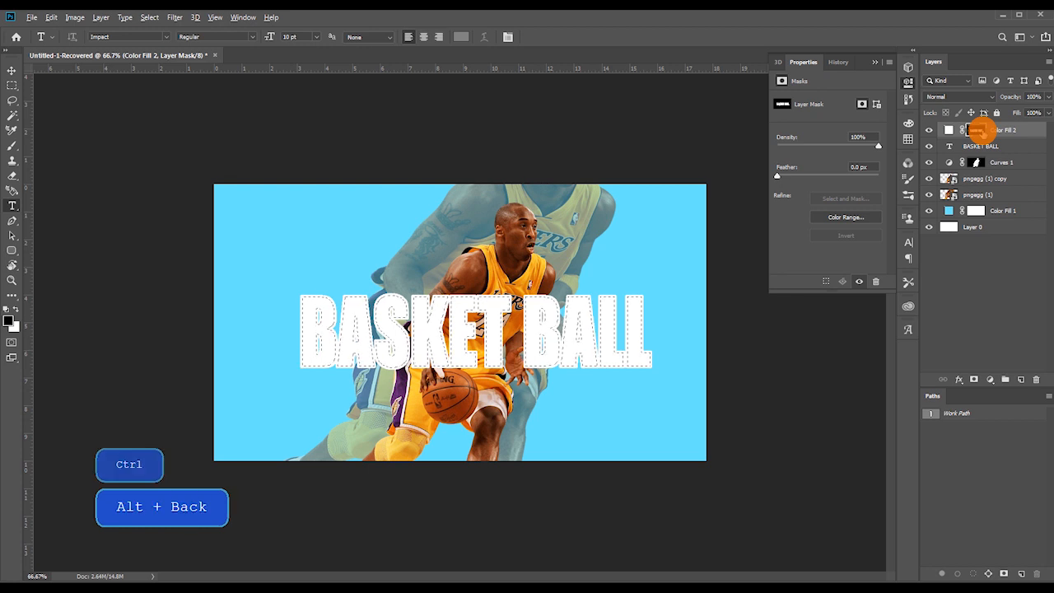
pyautogui.hotkey('ctrl', 'd')
# Move the white text outline slightly to the right of the red lettering
pyautogui.hotkey('ctrl', 't')
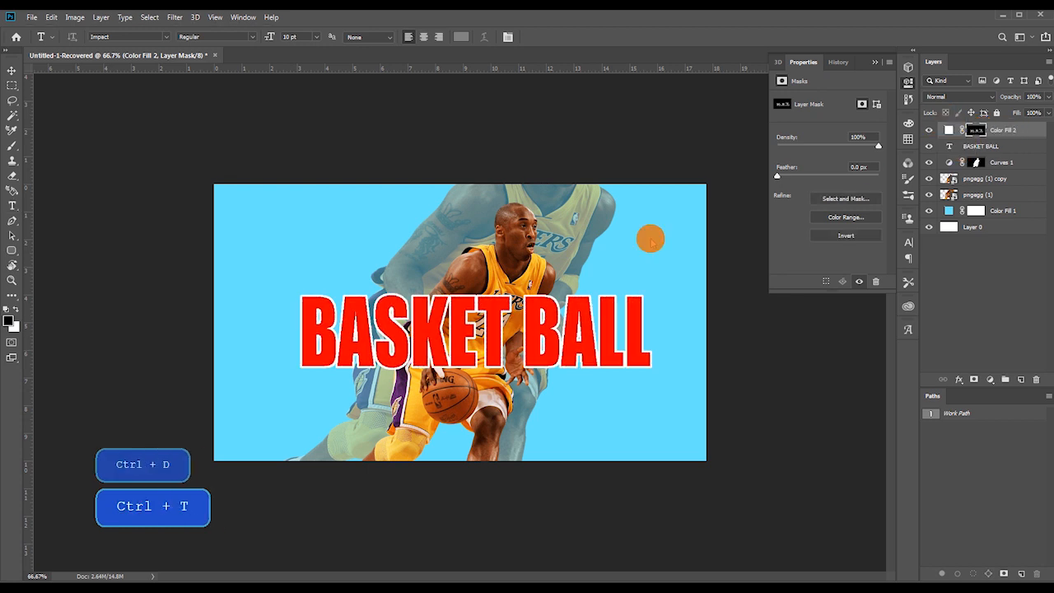
pyautogui.moveTo(509, 333); pyautogui.dragTo(514, 332)
pyautogui.hotkey('shift', 'Left')
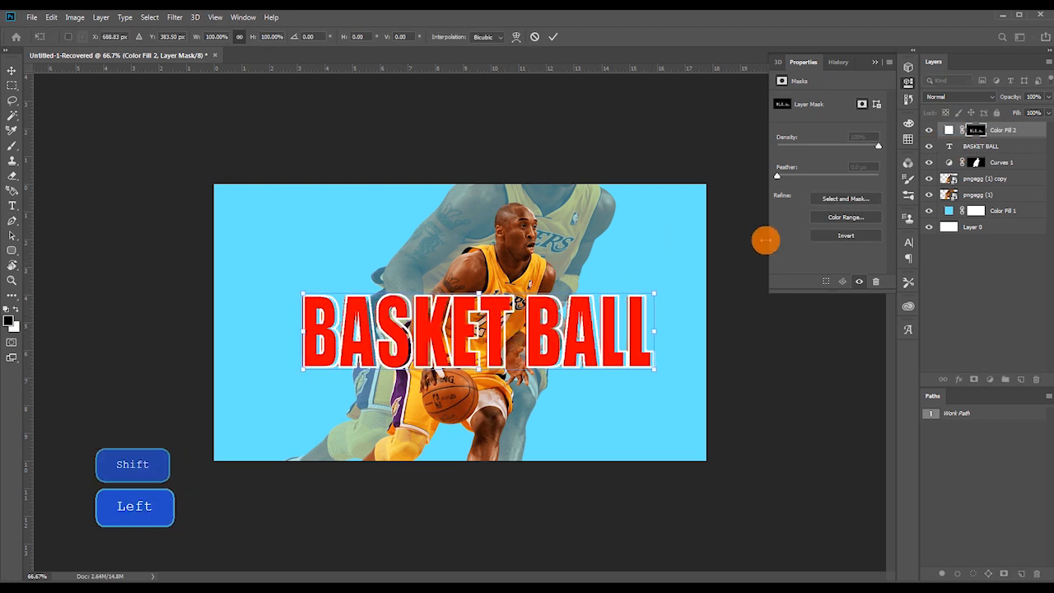
pyautogui.press('Return')
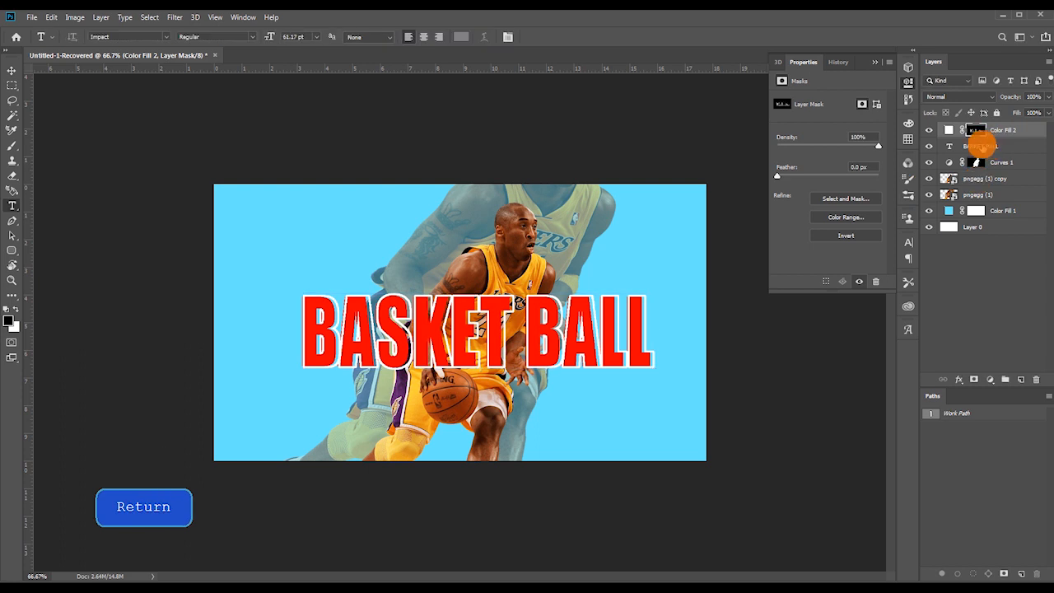
# Set the blend mode of the BASKET BALL text layer to Color Burn and deselect the layer
pyautogui.click(975, 146)
pyautogui.click(960, 97)
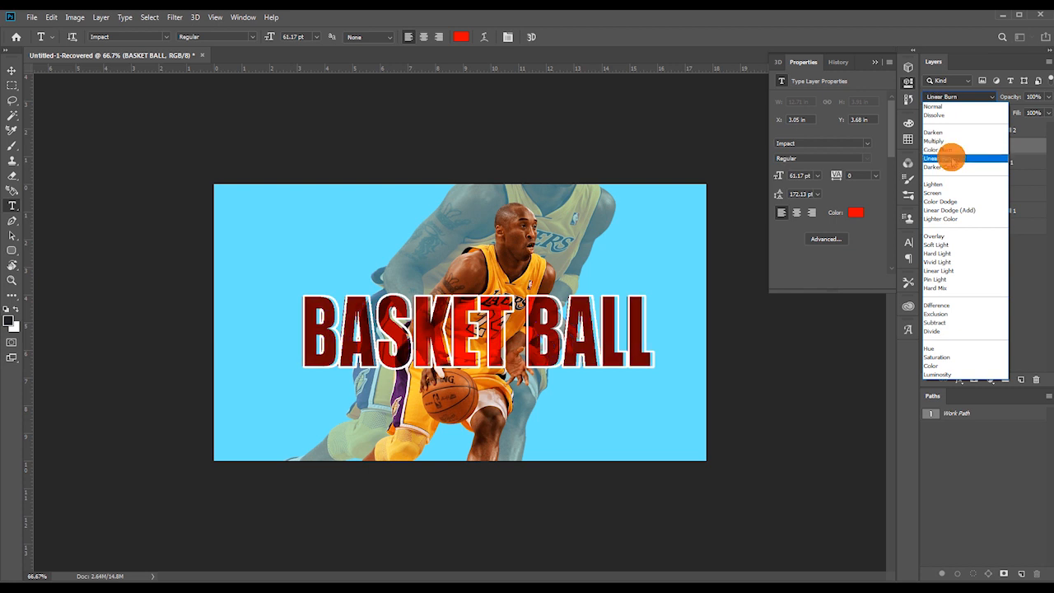
pyautogui.click(951, 151)
pyautogui.click(1007, 257)
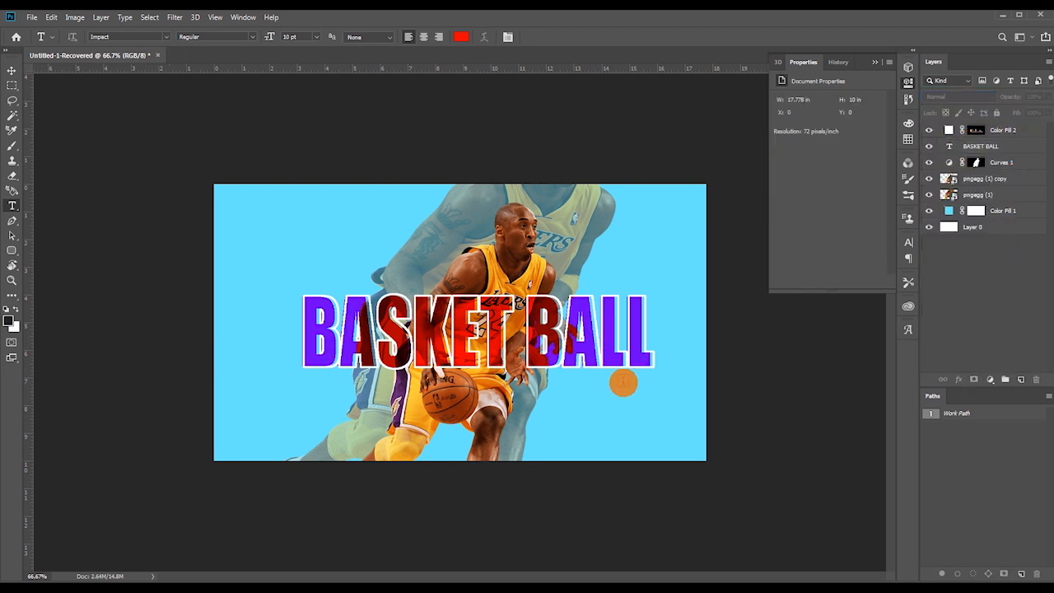
pyautogui.keyDown('alt'); pyautogui.click(574, 334); pyautogui.keyUp('alt')
pyautogui.keyDown('ctrl'); pyautogui.click(576, 334); pyautogui.keyUp('ctrl')
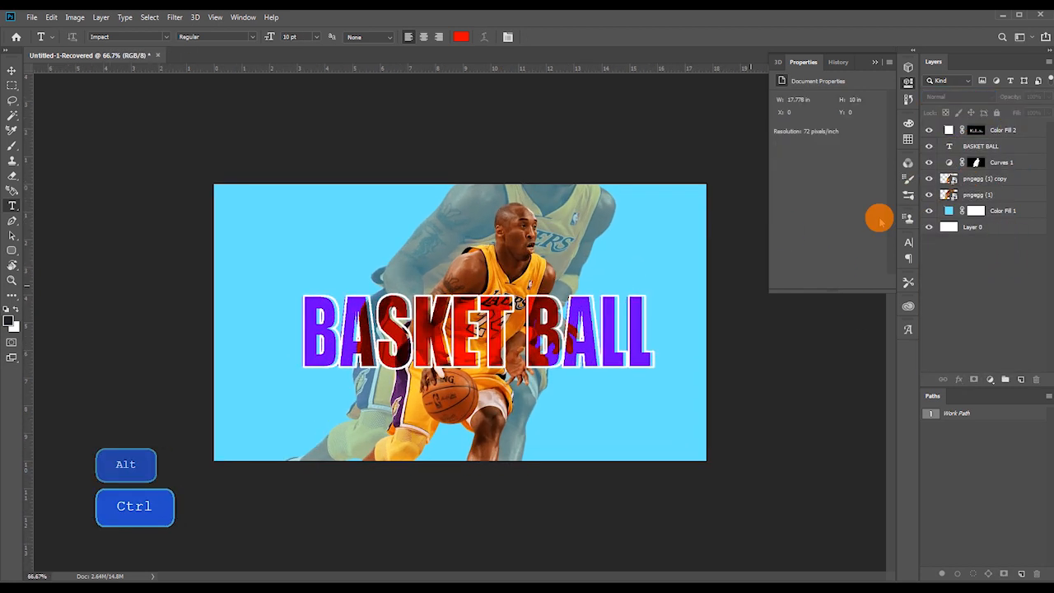
# Draw a horizontal line about 880 px long just above the text with the Pen tool in Shape mode and a dashed stroke
pyautogui.click(1010, 133)
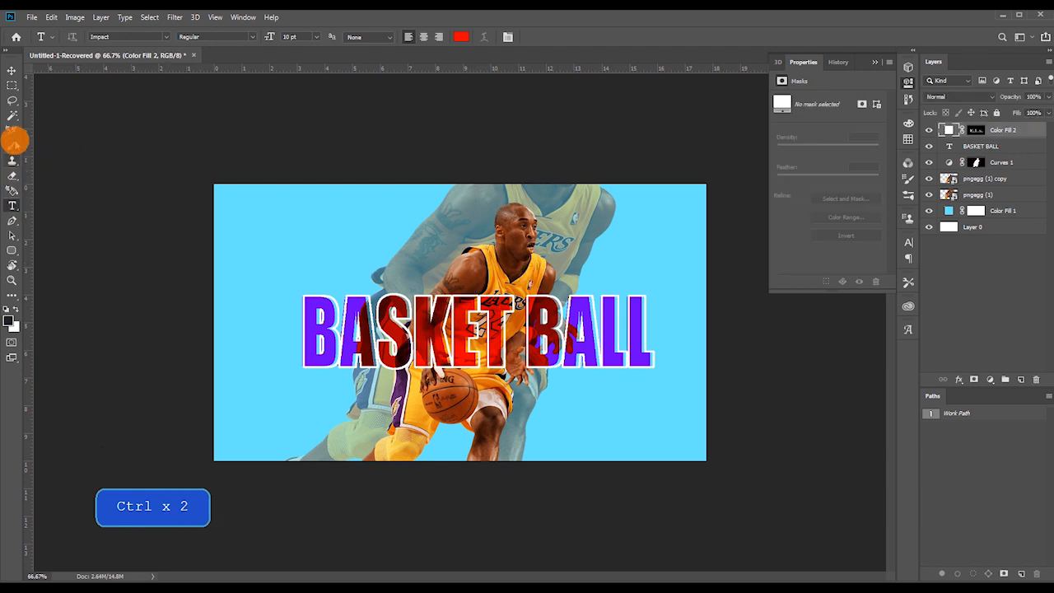
pyautogui.click(11, 250)
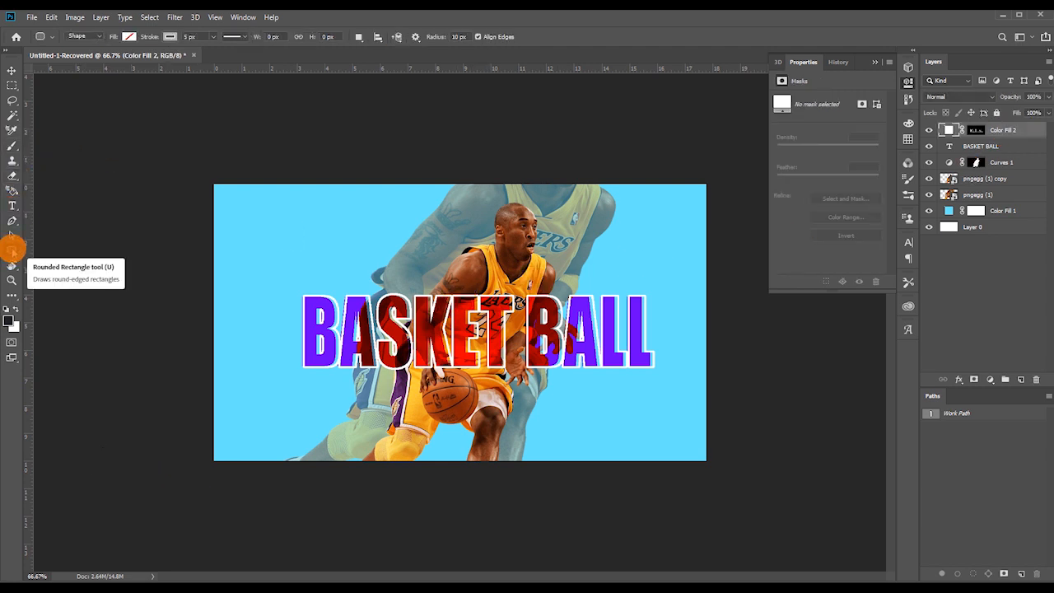
pyautogui.click(12, 221)
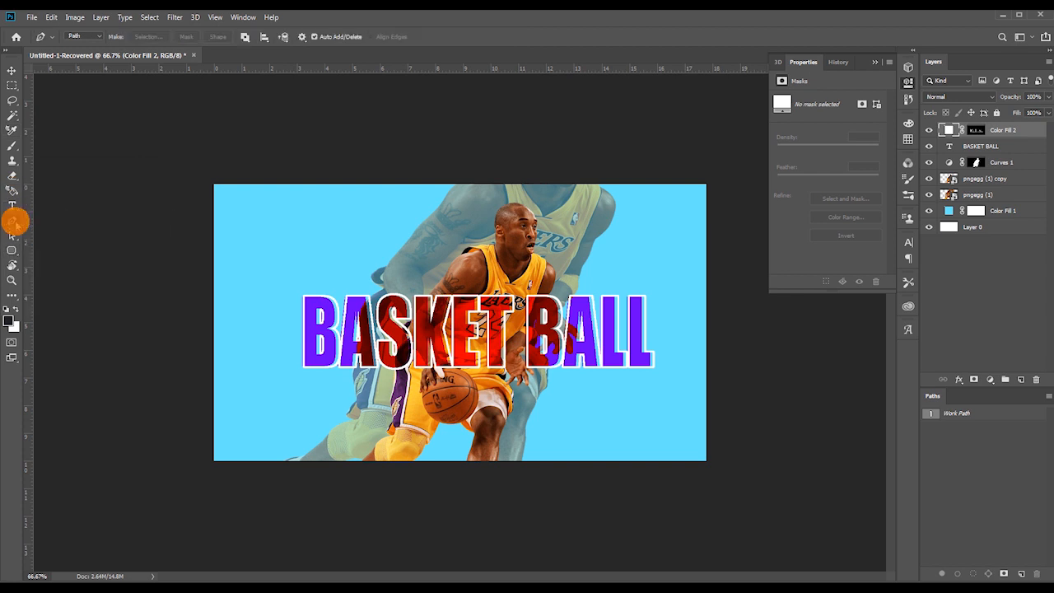
pyautogui.click(92, 36)
pyautogui.click(87, 48)
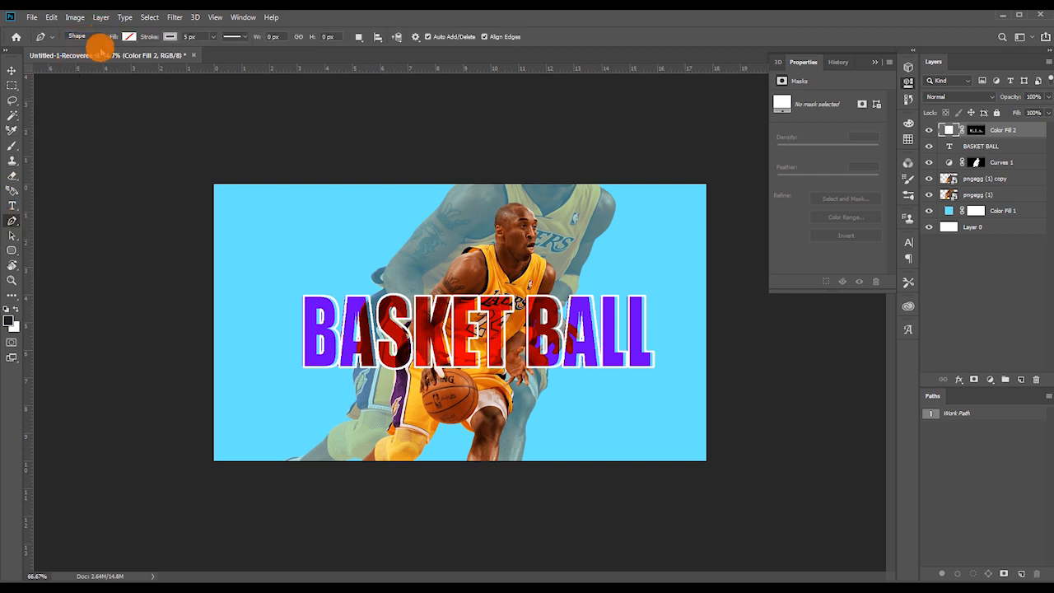
pyautogui.click(243, 37)
pyautogui.click(250, 89)
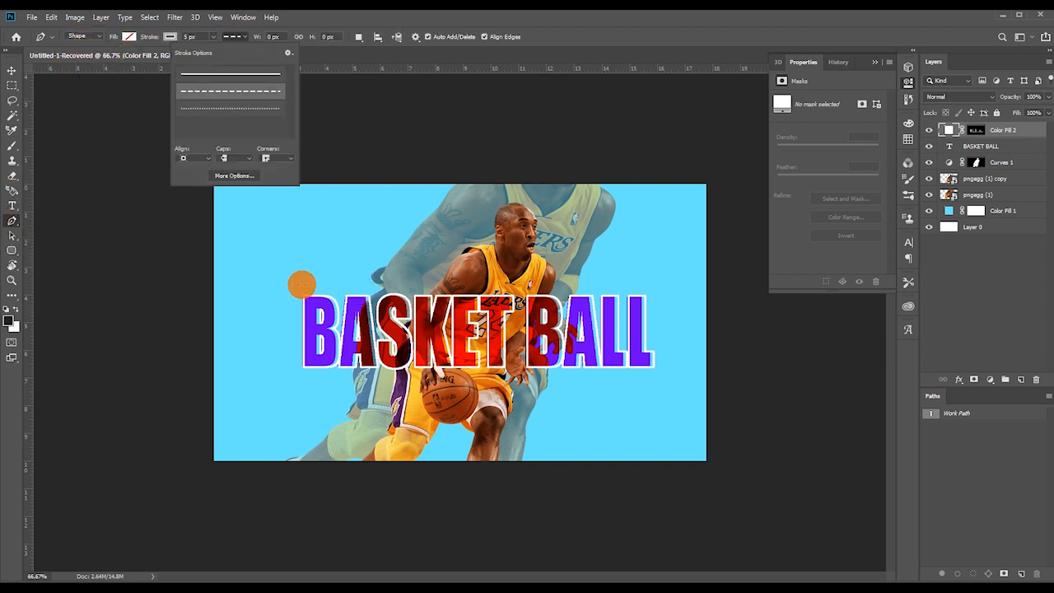
pyautogui.click(302, 282)
pyautogui.click(302, 282)
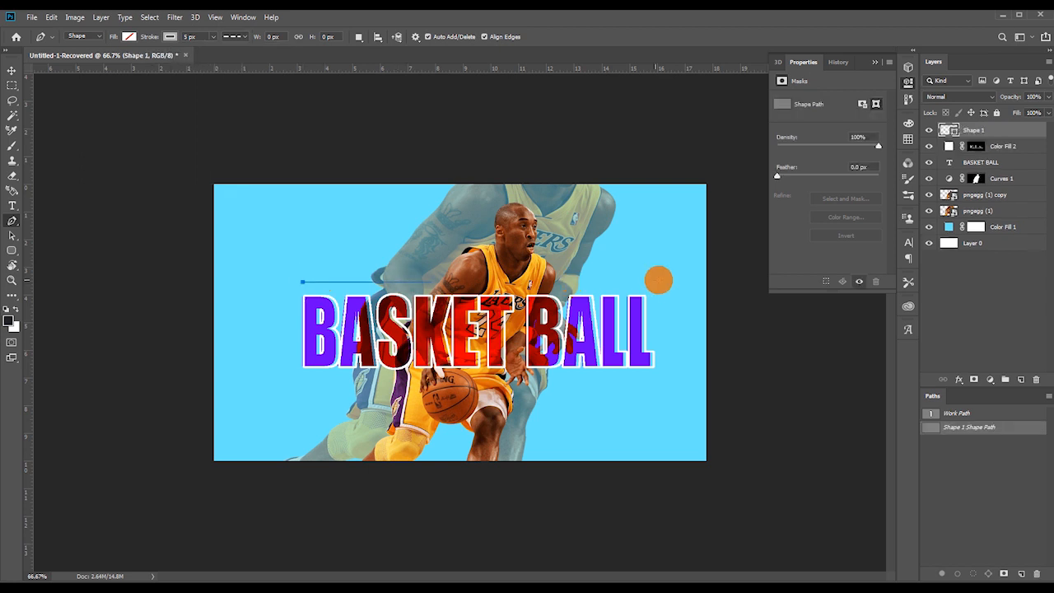
pyautogui.click(970, 455)
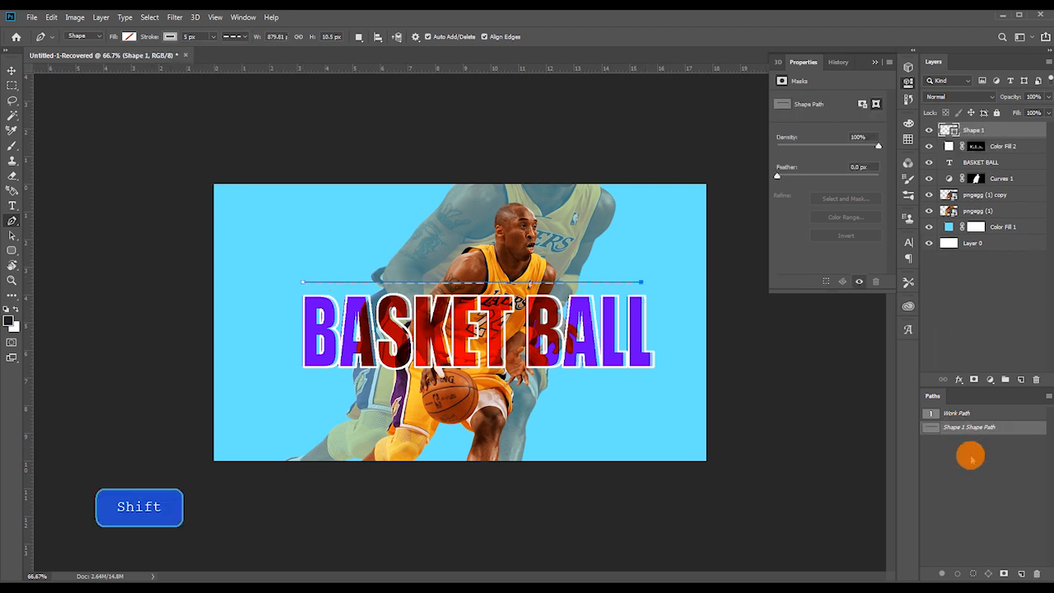
# Set the stroke colour of the horizontal dashed line to white
pyautogui.click(169, 36)
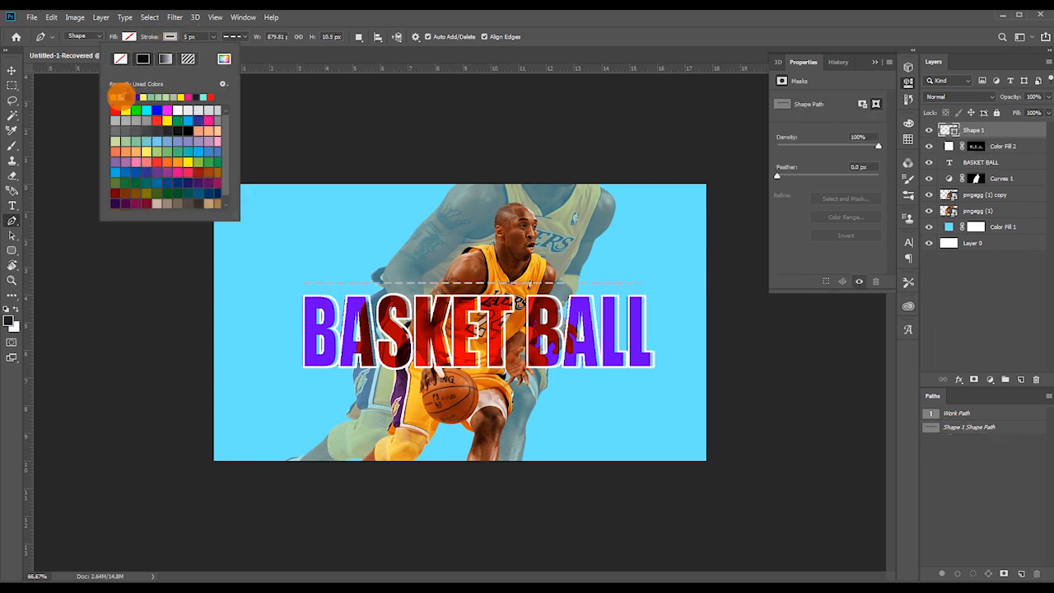
pyautogui.click(122, 96)
pyautogui.click(990, 184)
# Move the dashed line above the text 100 px to the left
pyautogui.hotkey('ctrl', 't')
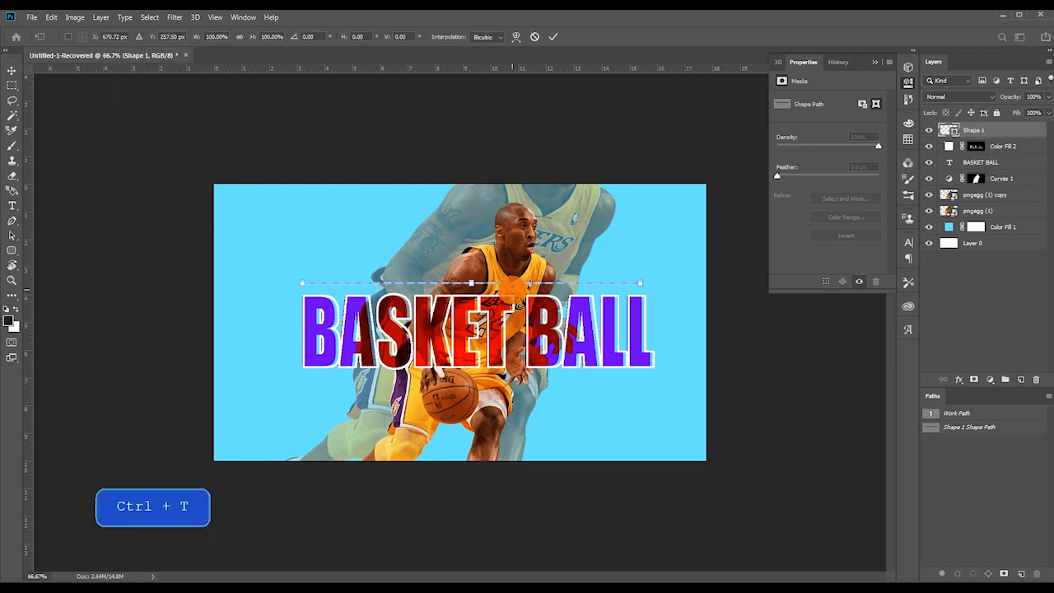
pyautogui.hotkey('shift', 'Left')
pyautogui.hotkey('shift', 'Left')
pyautogui.hotkey('shift', 'Left')
pyautogui.hotkey('shift', 'Left')
pyautogui.hotkey('shift', 'Left')
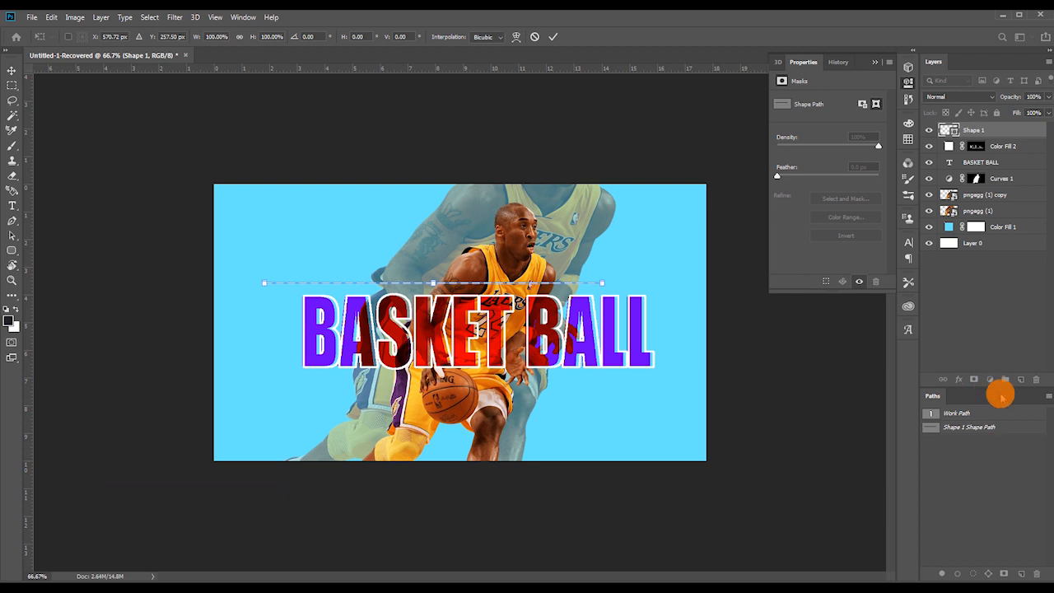
pyautogui.click(1010, 146)
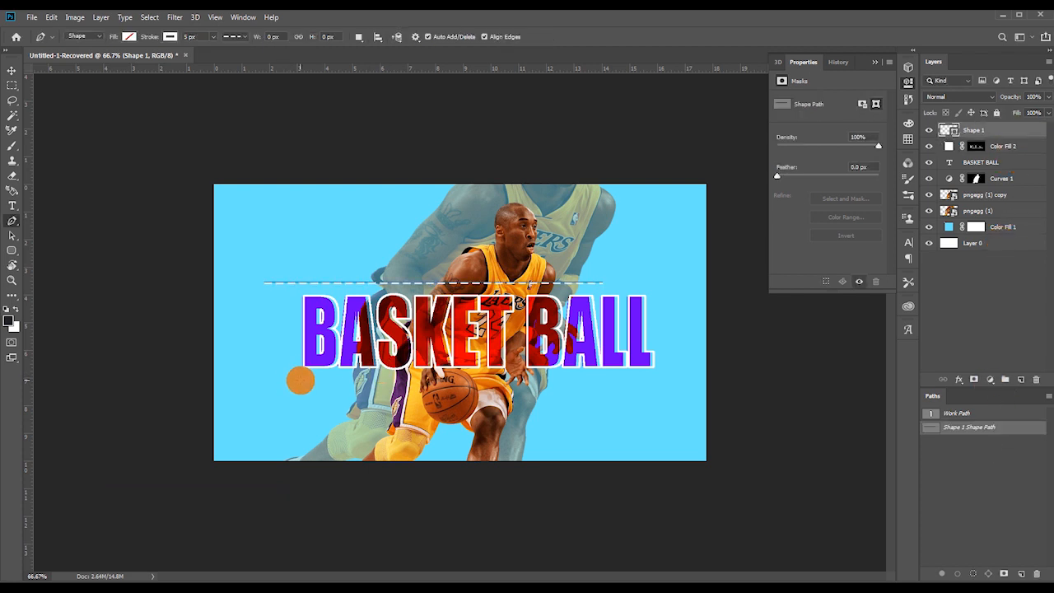
# Duplicate the white dashed line and move the copy straight down to just below the BASKET BALL text
pyautogui.hotkey('ctrl', 'j')
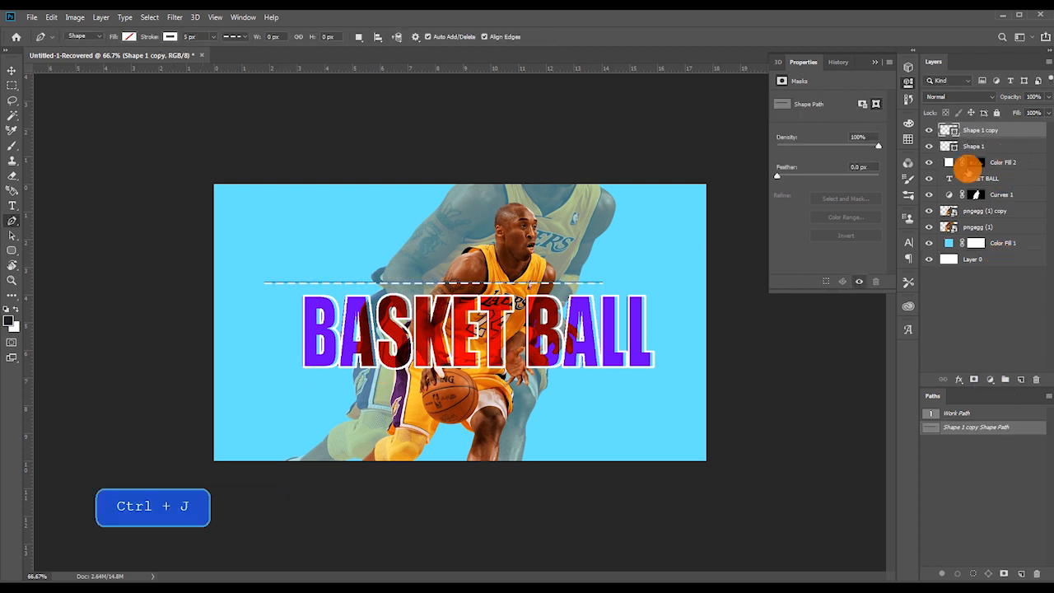
pyautogui.hotkey('ctrl', 't')
pyautogui.hotkey('shift', 'Down')
pyautogui.hotkey('shift', 'Down')
pyautogui.hotkey('shift', 'Down')
pyautogui.hotkey('shift', 'Down')
pyautogui.hotkey('shift', 'Down')
pyautogui.hotkey('shift', 'Down')
pyautogui.hotkey('shift', 'Down')
pyautogui.hotkey('shift', 'Down')
pyautogui.hotkey('shift', 'Down')
pyautogui.hotkey('shift', 'Down')
pyautogui.hotkey('shift', 'Down')
pyautogui.hotkey('shift', 'Down')
pyautogui.hotkey('shift', 'Down')
pyautogui.hotkey('shift', 'Down')
pyautogui.hotkey('shift', 'Down')
pyautogui.hotkey('shift', 'Down')
pyautogui.hotkey('shift', 'Down')
pyautogui.hotkey('shift', 'Down')
pyautogui.hotkey('shift', 'Down')
pyautogui.hotkey('shift', 'Down')
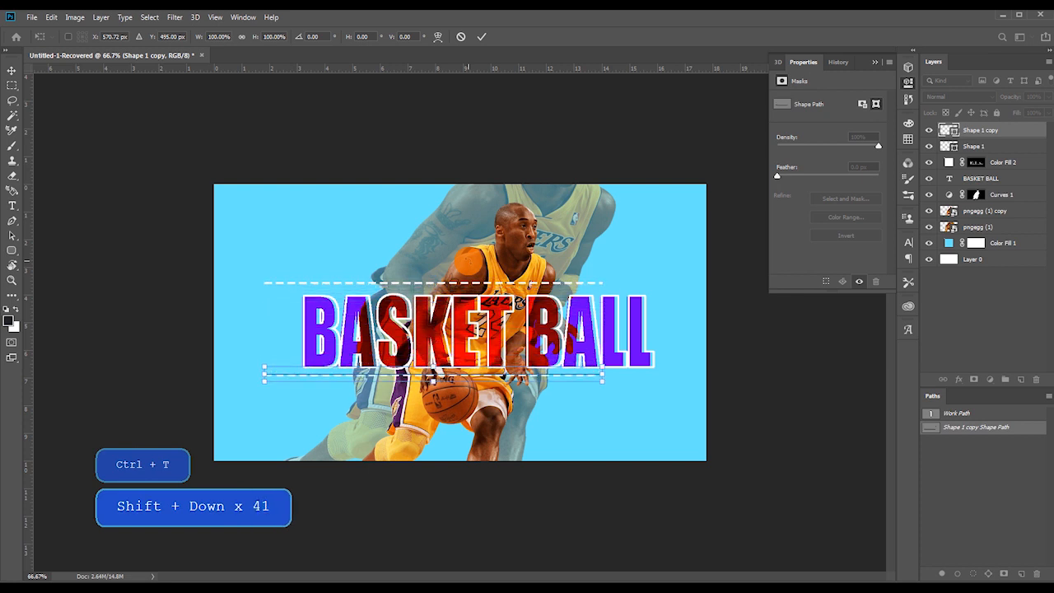
# Shift the lower dashed line 220 px to the right and deselect the layer
pyautogui.hotkey('shift', 'Right')
pyautogui.hotkey('shift', 'Right')
pyautogui.hotkey('shift', 'Right')
pyautogui.hotkey('shift', 'Right')
pyautogui.hotkey('shift', 'Right')
pyautogui.hotkey('shift', 'Right')
pyautogui.hotkey('shift', 'Right')
pyautogui.hotkey('shift', 'Right')
pyautogui.hotkey('shift', 'Right')
pyautogui.hotkey('shift', 'Right')
pyautogui.hotkey('shift', 'Right')
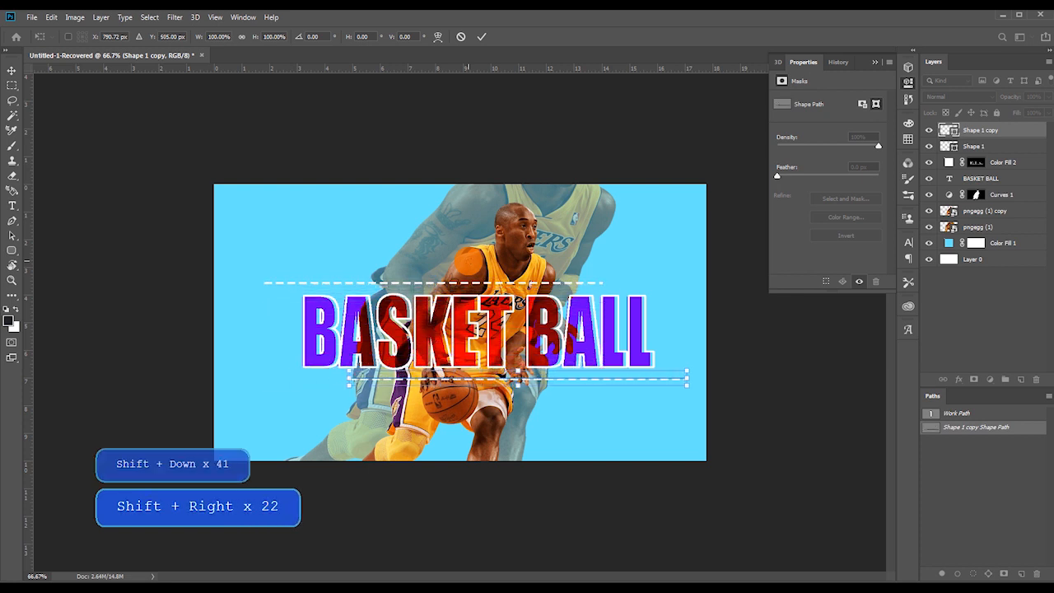
pyautogui.click(987, 319)
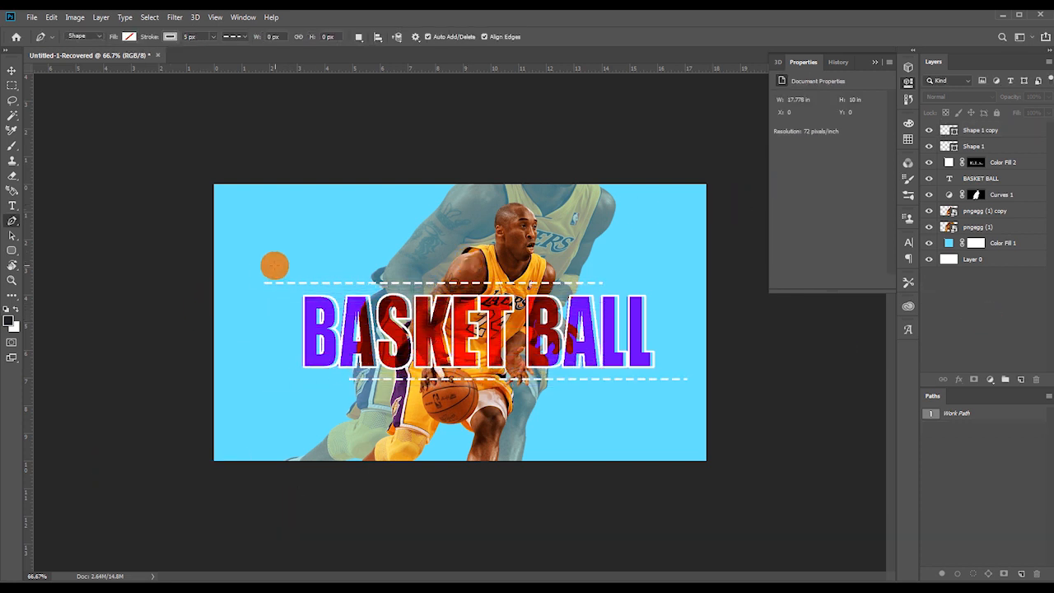
# Draw a slanted dashed line about 171 px wide and 450 px high to the left of the BASKET BALL text
pyautogui.press('capslock')
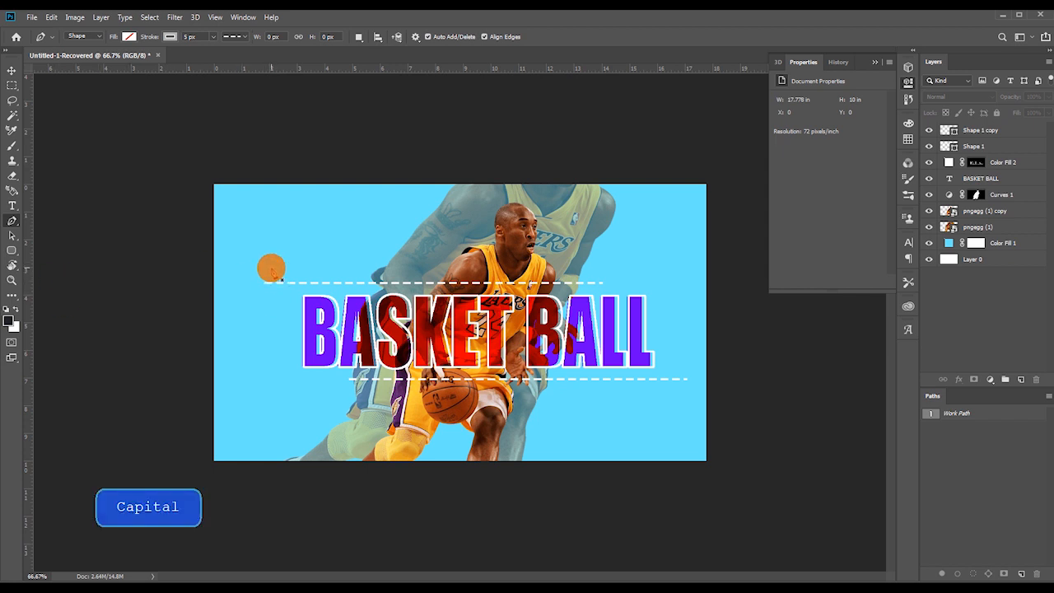
pyautogui.click(297, 245)
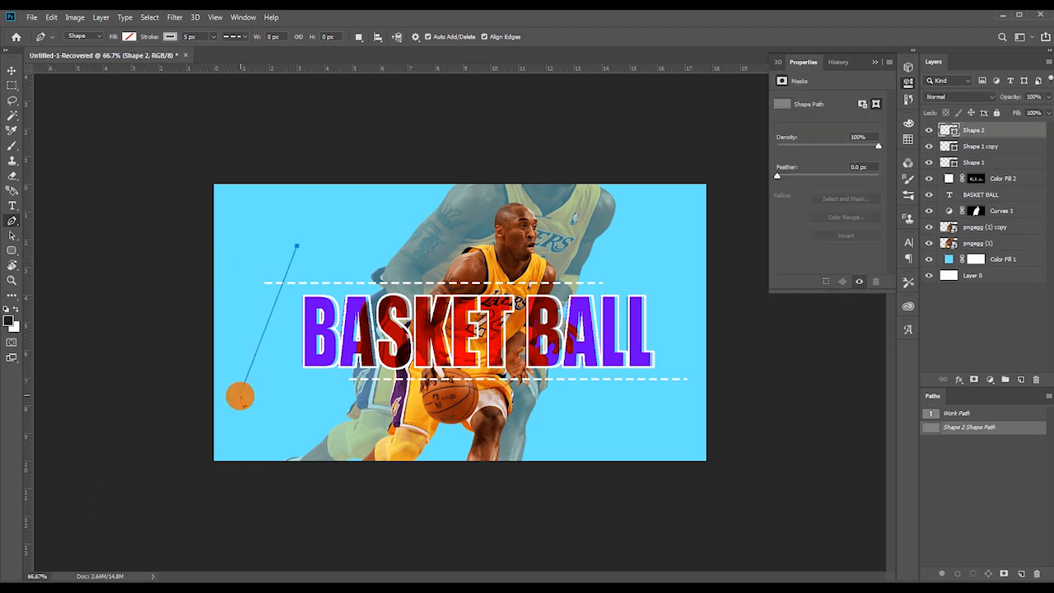
pyautogui.press('shift')
pyautogui.click(232, 418)
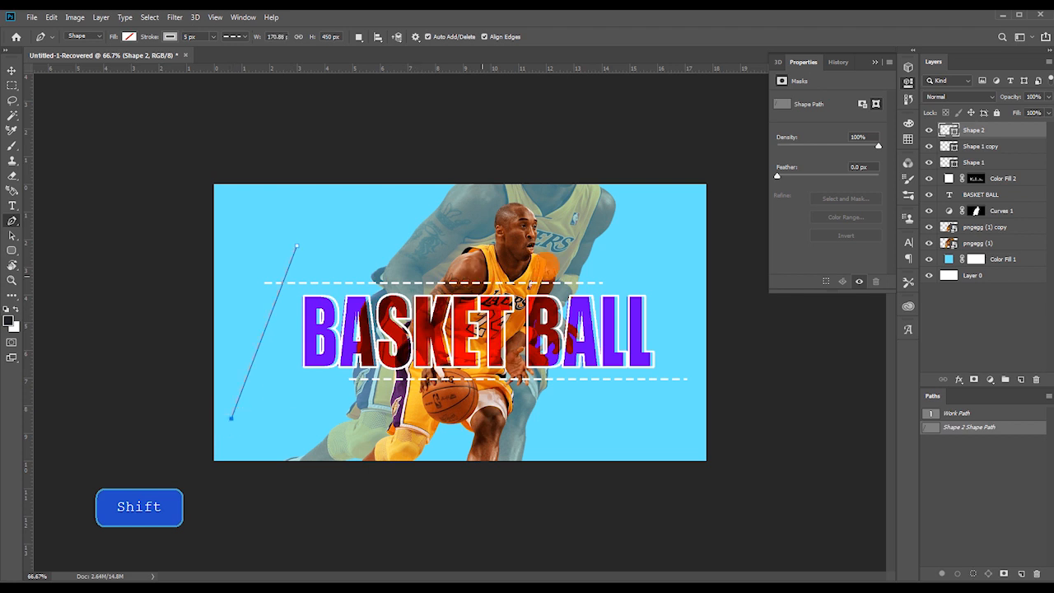
pyautogui.keyDown('ctrl'); pyautogui.click(840, 444); pyautogui.keyUp('ctrl')
# Set the stroke colour of the slanted dashed line to white
pyautogui.click(169, 36)
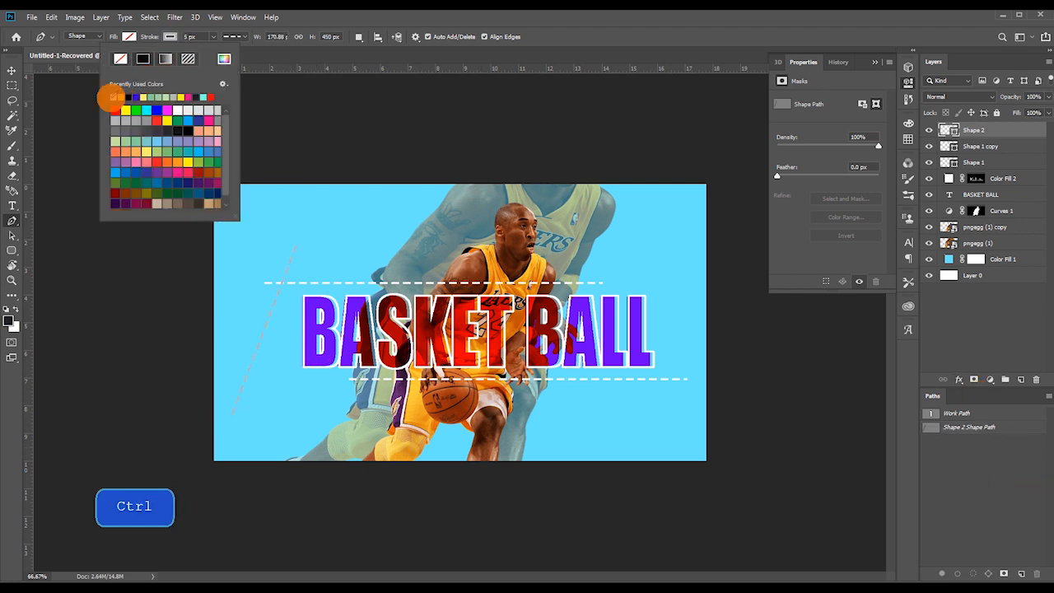
pyautogui.click(106, 99)
pyautogui.click(870, 395)
# Duplicate the slanted dashed line and move the copy horizontally to the canvas's right edge, beside the text
pyautogui.hotkey('ctrl', 'j')
pyautogui.hotkey('ctrl', 't')
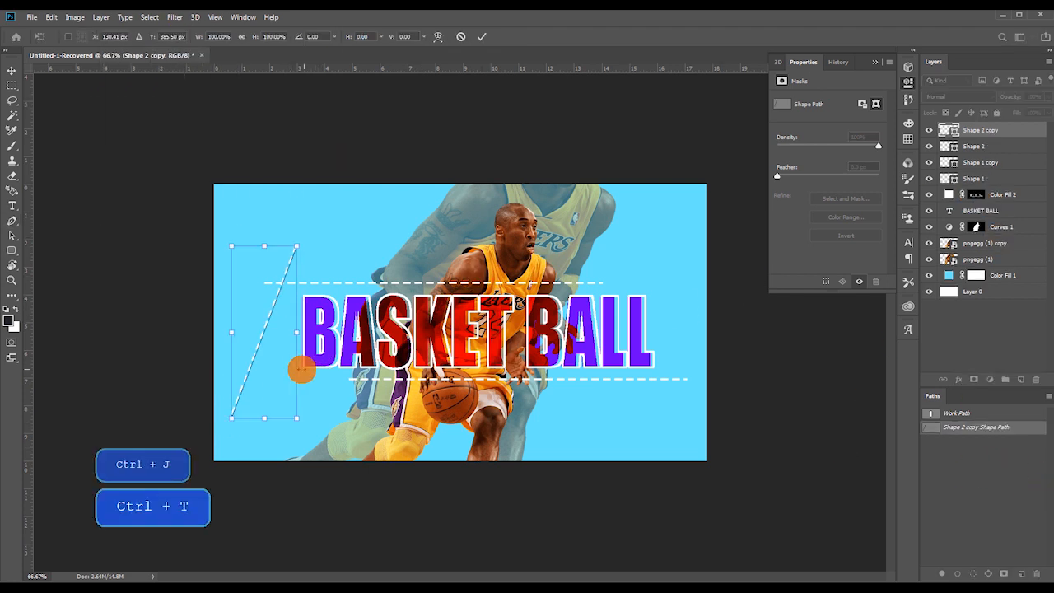
pyautogui.moveTo(271, 356); pyautogui.dragTo(700, 360)
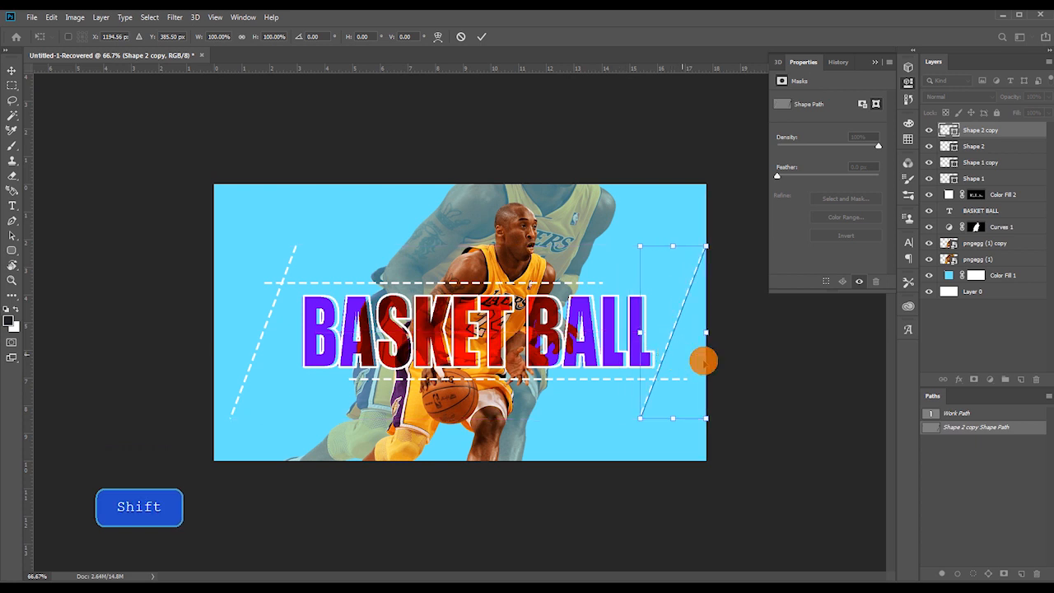
pyautogui.click(1011, 482)
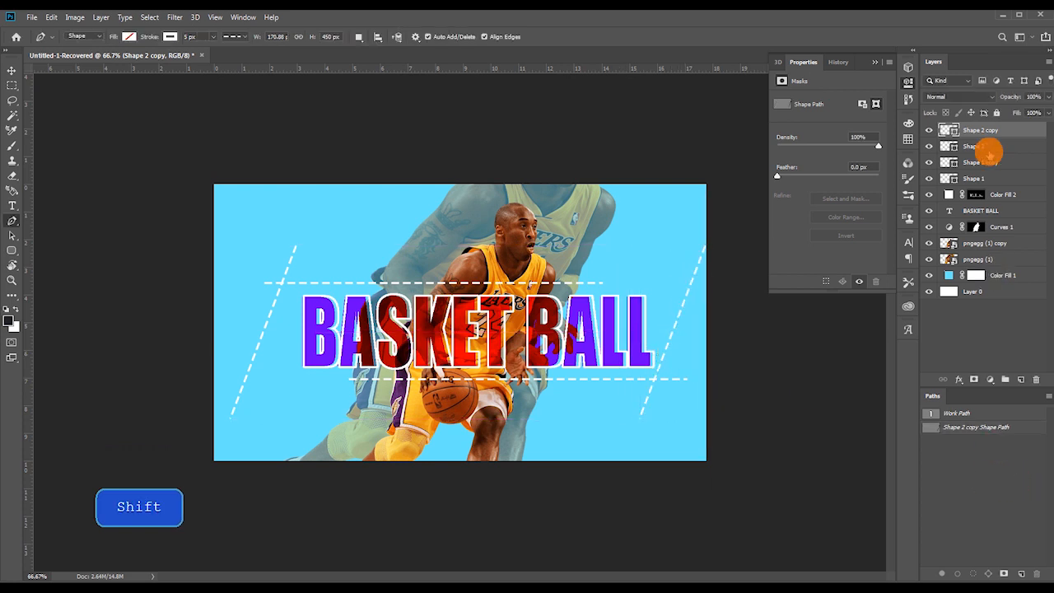
pyautogui.keyDown('shift'); pyautogui.click(1000, 178); pyautogui.keyUp('shift')
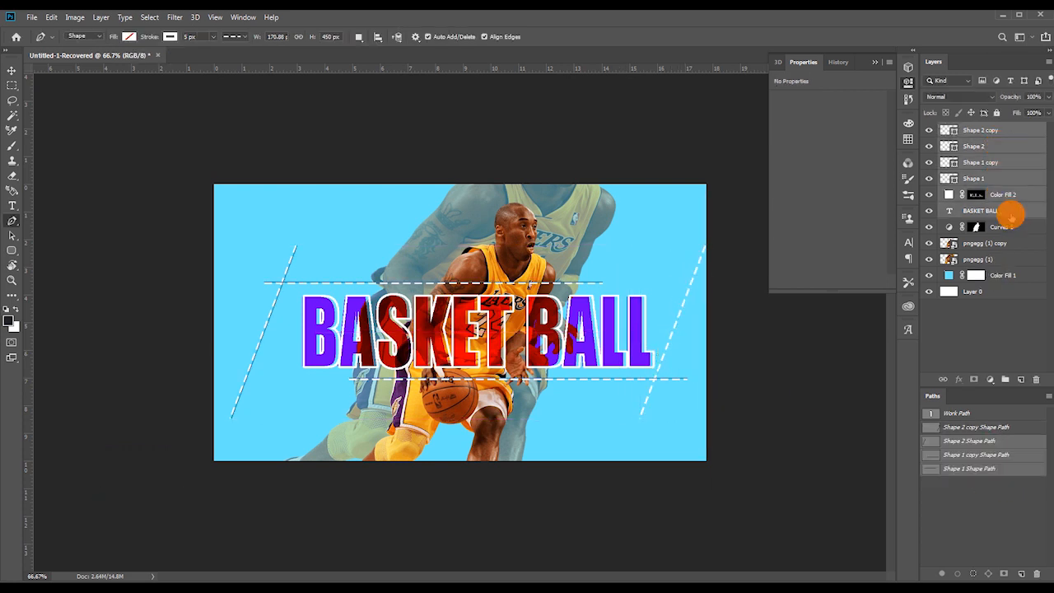
pyautogui.hotkey('ctrl', 't')
pyautogui.moveTo(695, 331); pyautogui.dragTo(675, 335)
pyautogui.press('Escape')
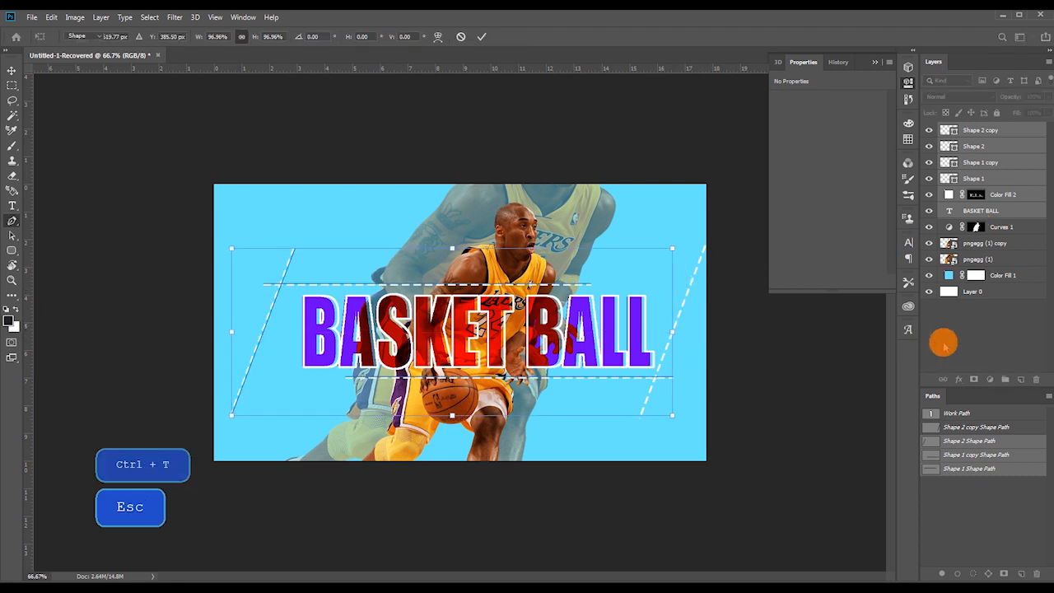
# Scale the four dashed frame lines together to 93.67% and rotate them counterclockwise so the frame slopes upward to the right
pyautogui.click(1016, 229)
pyautogui.click(1013, 134)
pyautogui.keyDown('shift'); pyautogui.click(1020, 211); pyautogui.keyUp('shift')
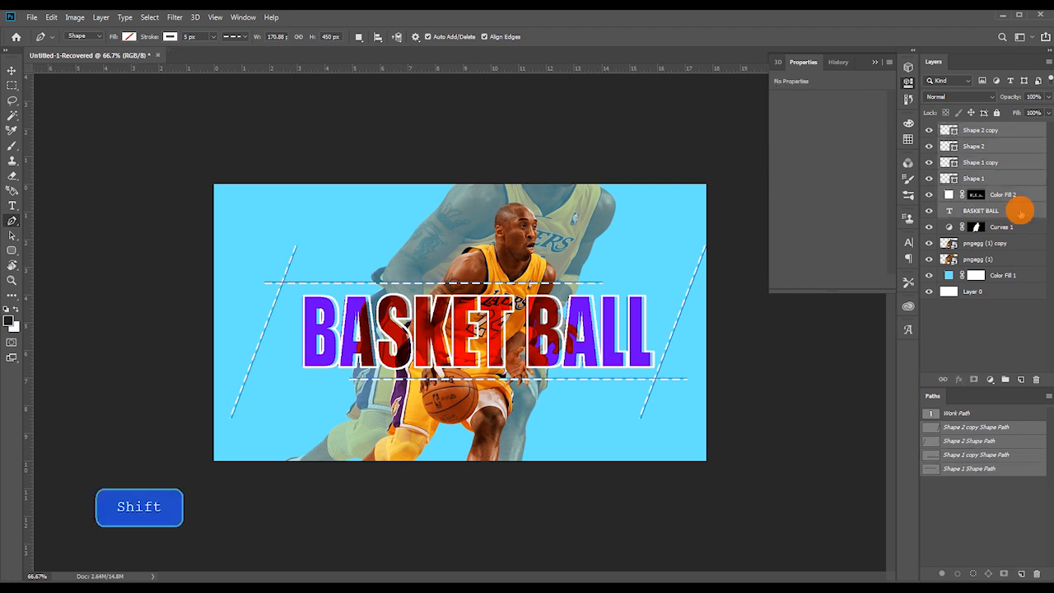
pyautogui.hotkey('ctrl', 't')
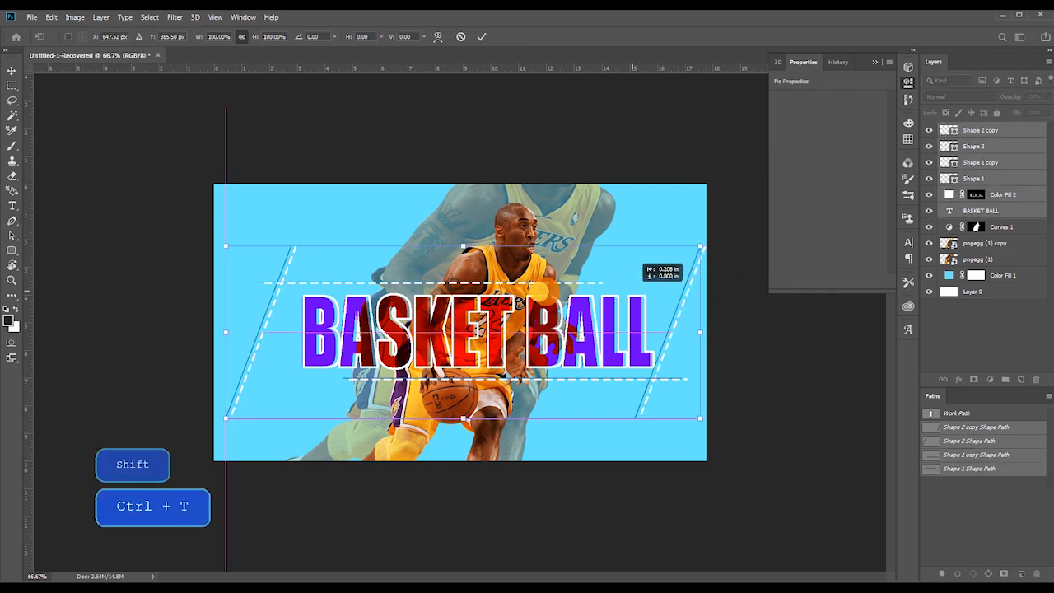
pyautogui.moveTo(464, 245); pyautogui.dragTo(461, 258)
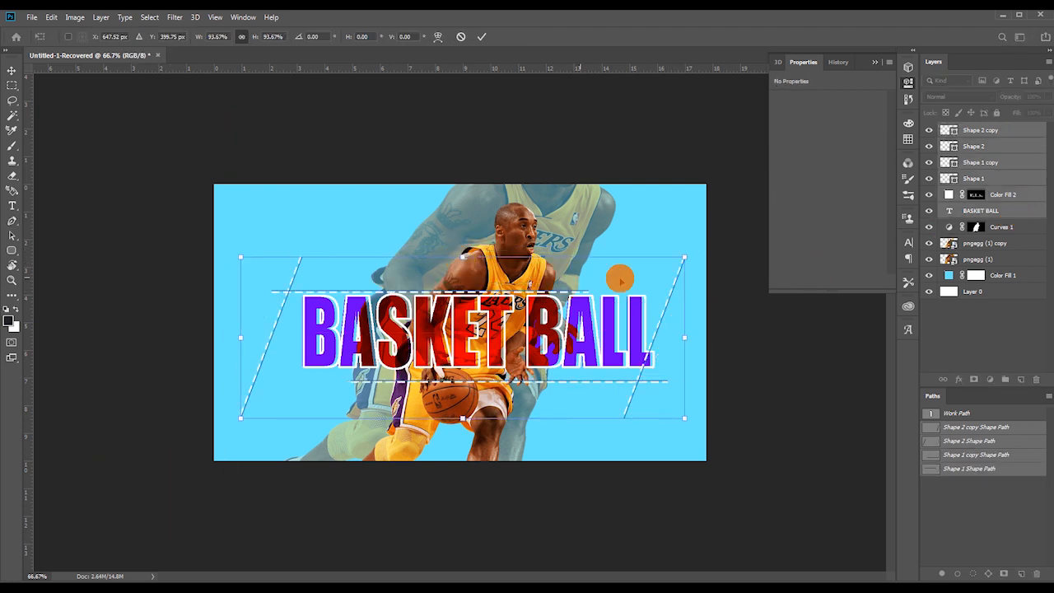
pyautogui.moveTo(694, 244)
pyautogui.mouseDown()
pyautogui.moveTo(700, 189)
pyautogui.moveTo(690, 231)
pyautogui.mouseUp()
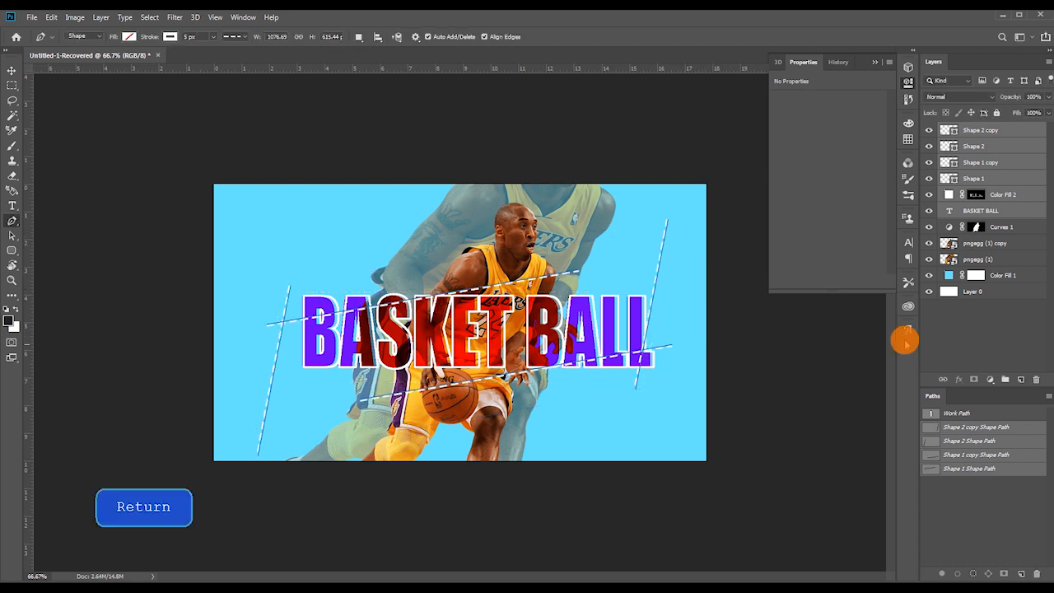
pyautogui.click(928, 196)
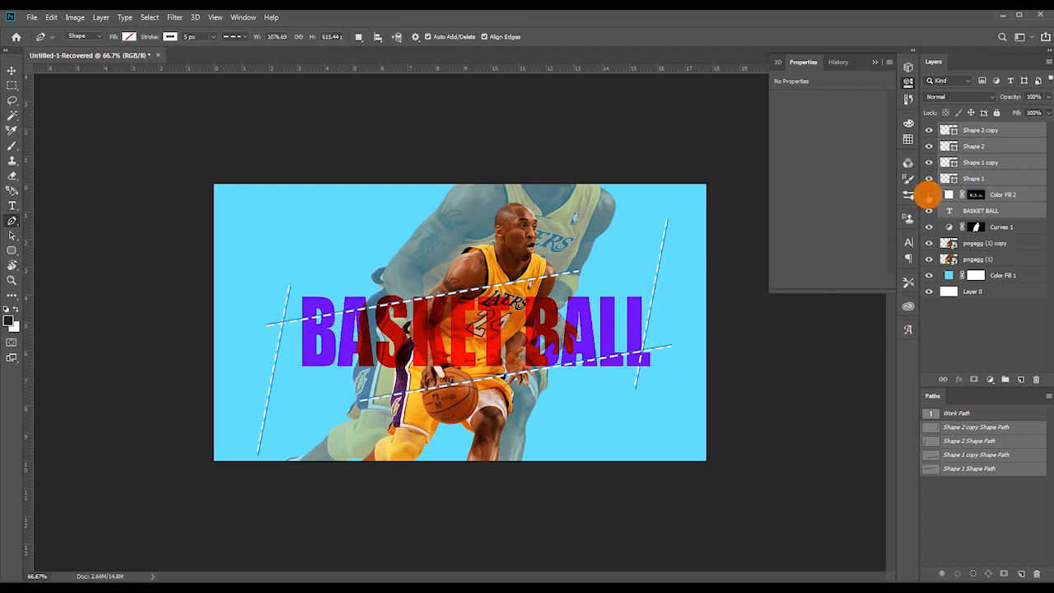
pyautogui.click(929, 196)
pyautogui.click(928, 211)
pyautogui.click(928, 211)
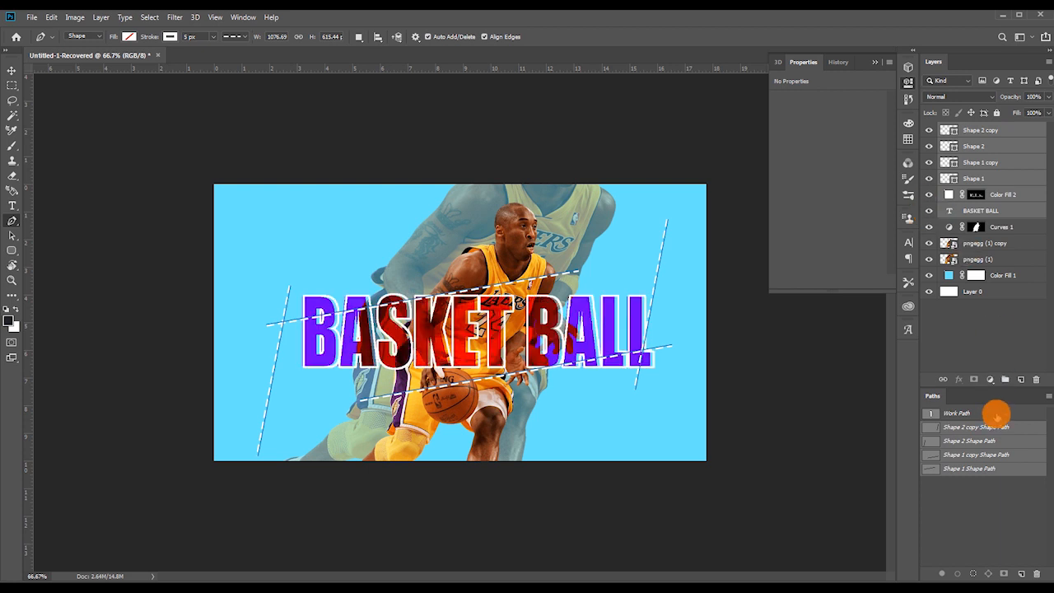
pyautogui.hotkey('ctrl', 't')
pyautogui.moveTo(694, 294)
pyautogui.mouseDown()
pyautogui.moveTo(697, 258)
pyautogui.moveTo(701, 292)
pyautogui.mouseUp()
pyautogui.press('Escape')
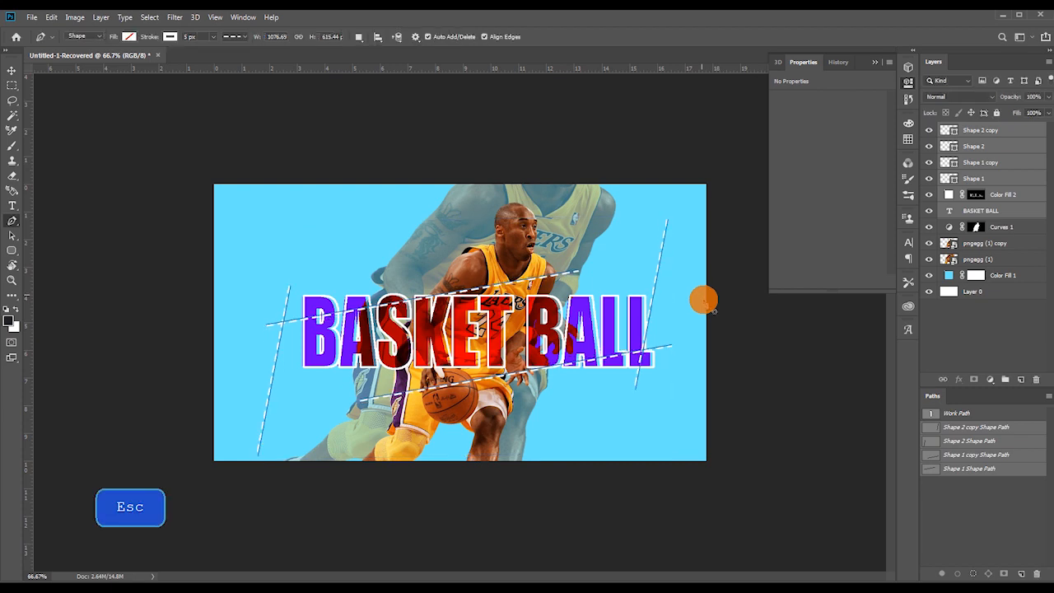
# Rotate the BASKET BALL text together with its white outline fill counterclockwise to match the slope of the dashed frame
pyautogui.click(974, 498)
pyautogui.click(974, 194)
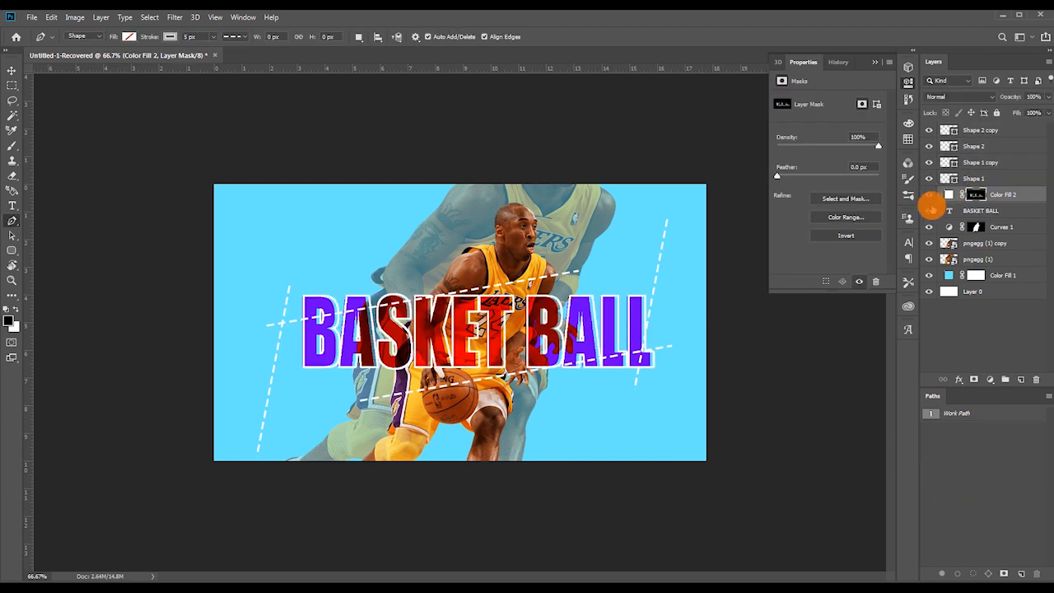
pyautogui.click(928, 210)
pyautogui.click(928, 210)
pyautogui.click(997, 214)
pyautogui.hotkey('ctrl', 't')
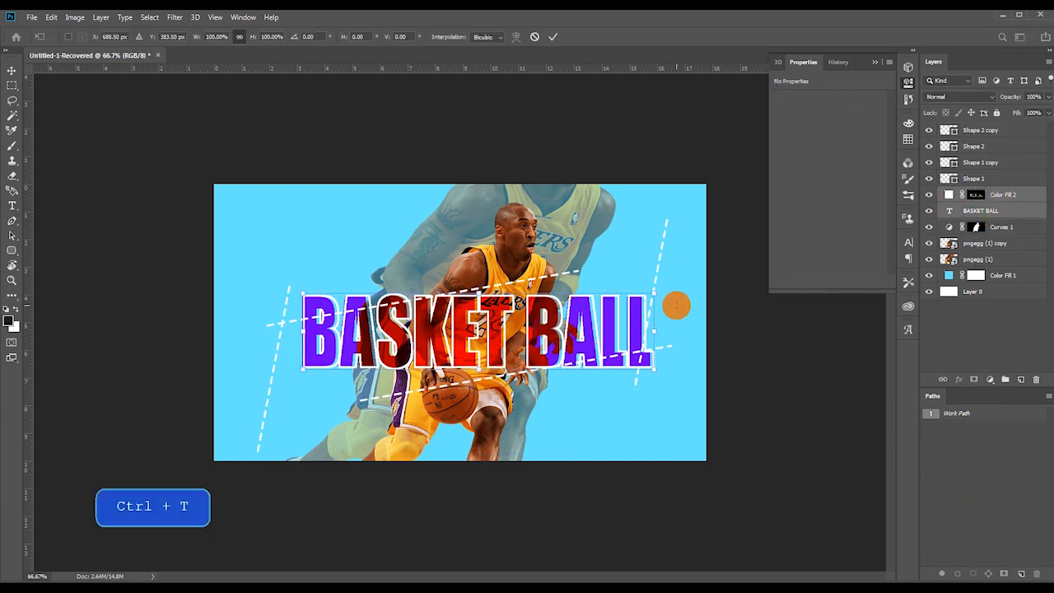
pyautogui.moveTo(677, 304); pyautogui.dragTo(691, 264)
pyautogui.press('Return')
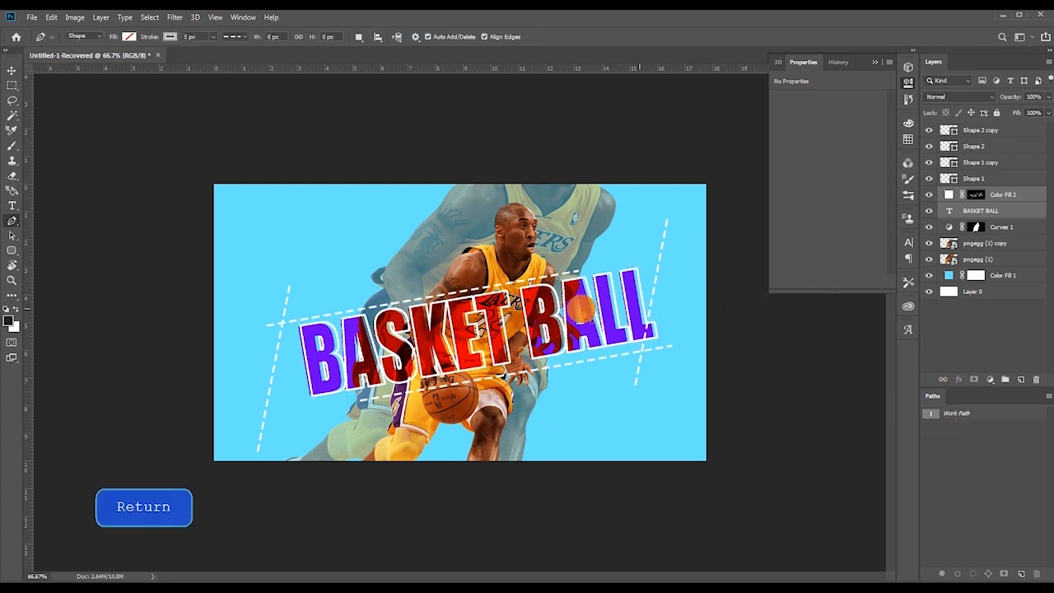
pyautogui.press('v')
pyautogui.moveTo(531, 313); pyautogui.dragTo(522, 318)
pyautogui.keyDown('shift'); pyautogui.click(1039, 198); pyautogui.keyUp('shift')
pyautogui.press('Escape')
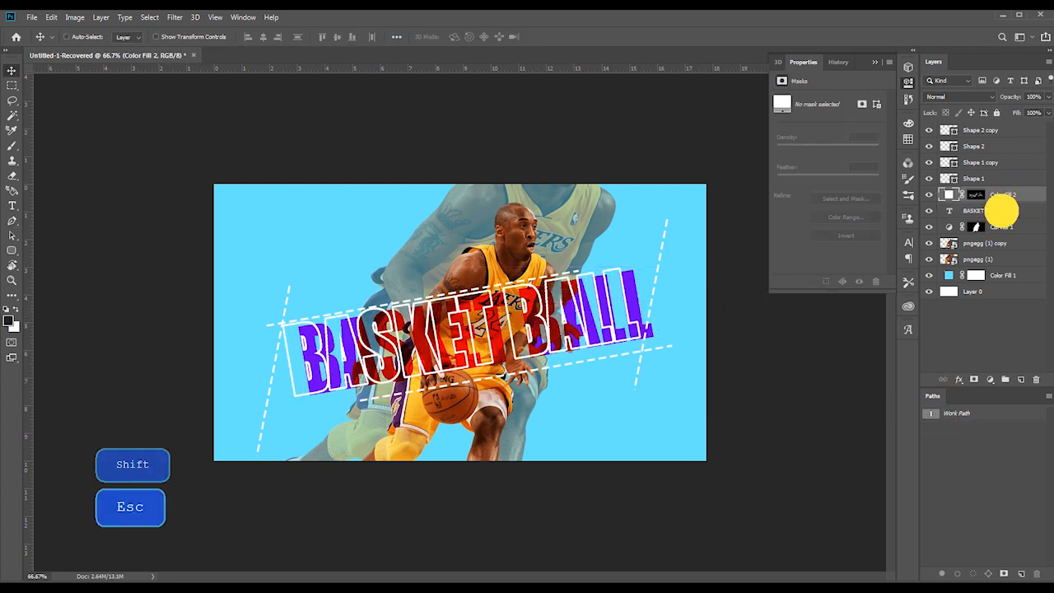
pyautogui.keyDown('shift'); pyautogui.click(1001, 210); pyautogui.keyUp('shift')
pyautogui.hotkey('ctrl', 'z')
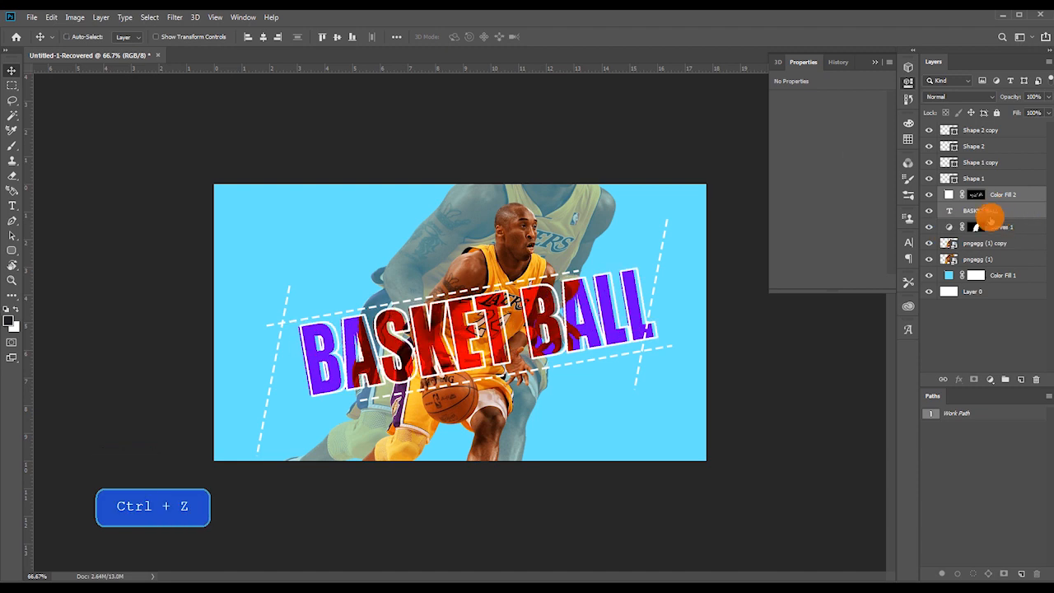
pyautogui.hotkey('ctrl', 'z')
# Move the BASKET BALL text and its white outline together down and to the left so they fit between the dashed lines
pyautogui.hotkey('ctrl', 't')
pyautogui.moveTo(566, 315); pyautogui.dragTo(558, 319)
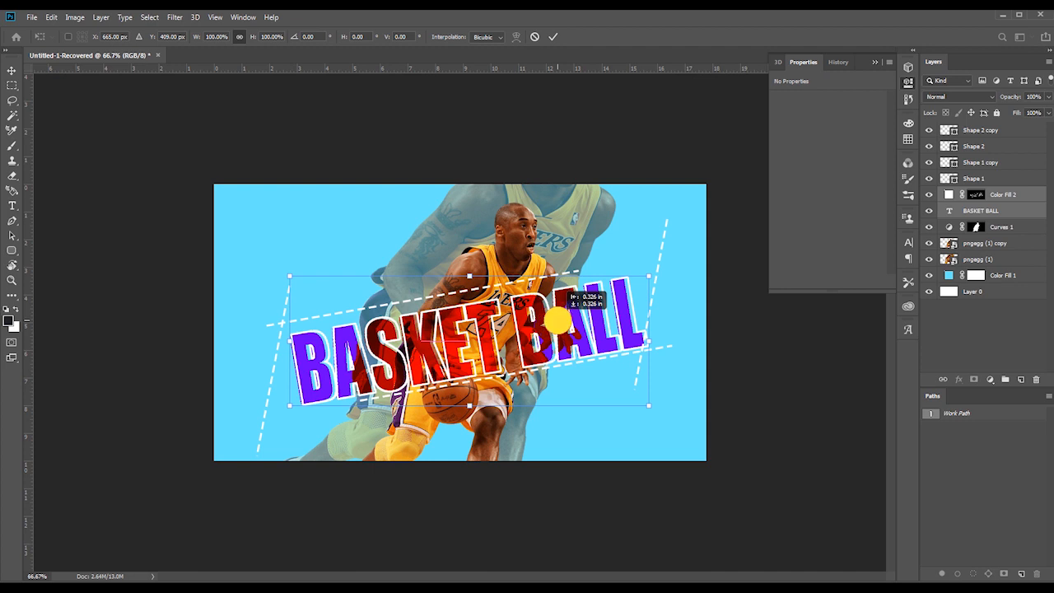
pyautogui.hotkey('shift', 'Left')
pyautogui.press('Up')
pyautogui.press('Up')
pyautogui.press('Up')
pyautogui.press('Up')
pyautogui.press('Return')
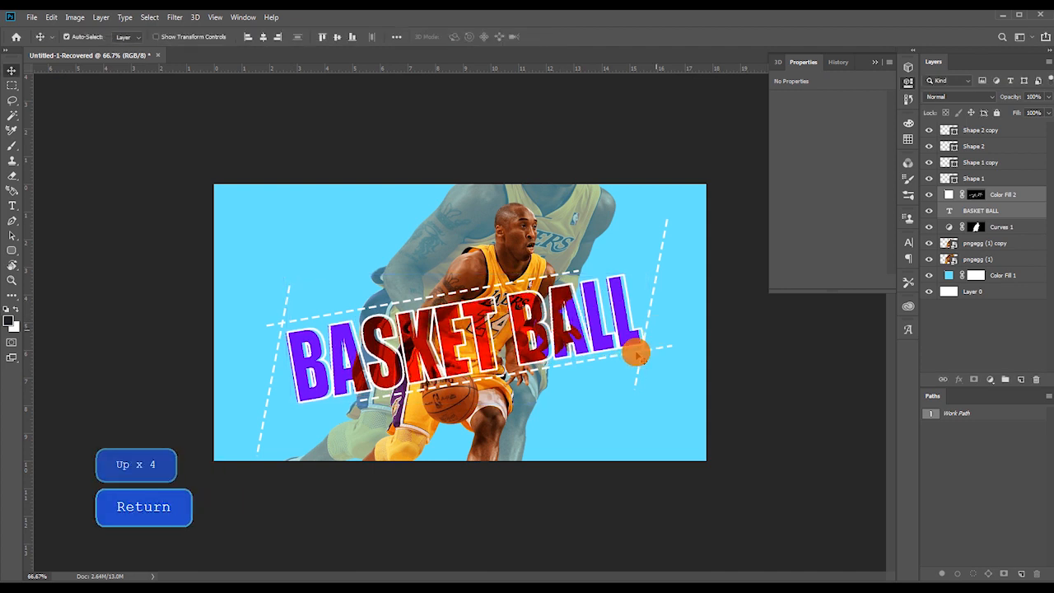
# Nudge the lower dashed line slightly down, away from the BASKET BALL text
pyautogui.click(660, 353)
pyautogui.click(994, 132)
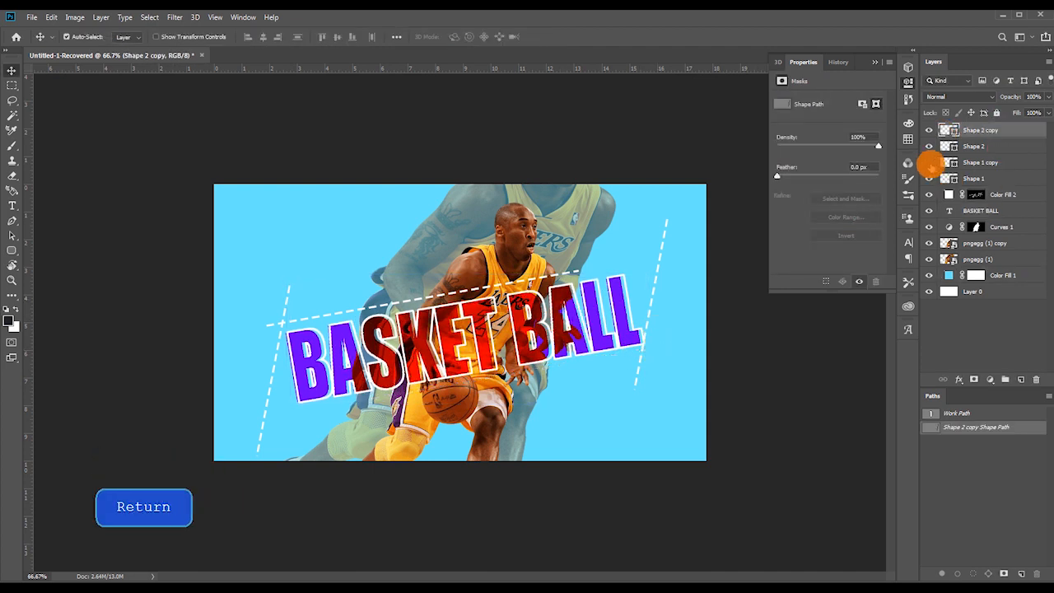
pyautogui.click(984, 162)
pyautogui.press('v')
pyautogui.hotkey('shift', 'Down')
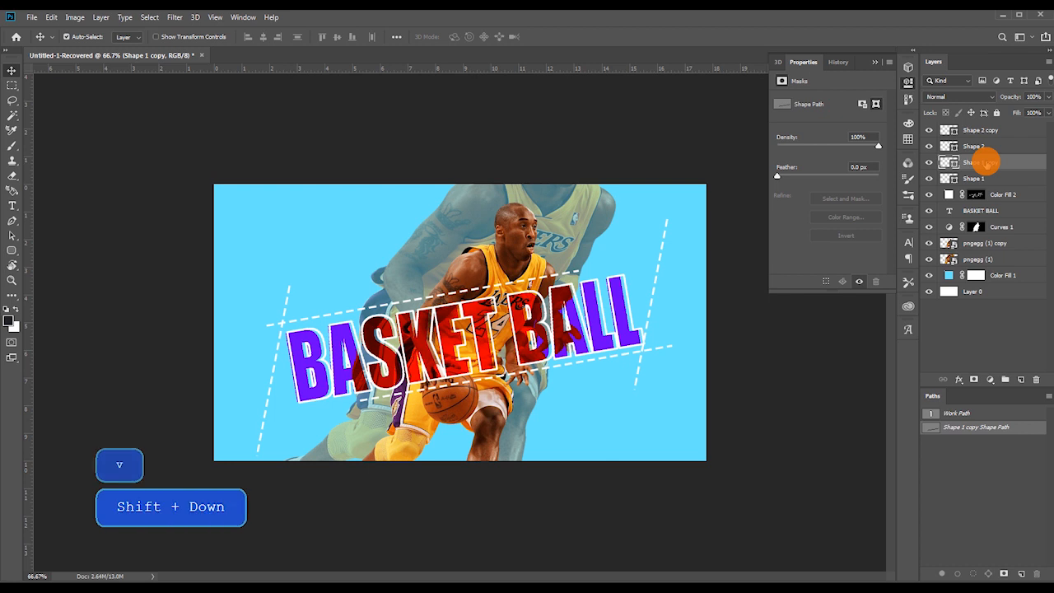
pyautogui.click(947, 523)
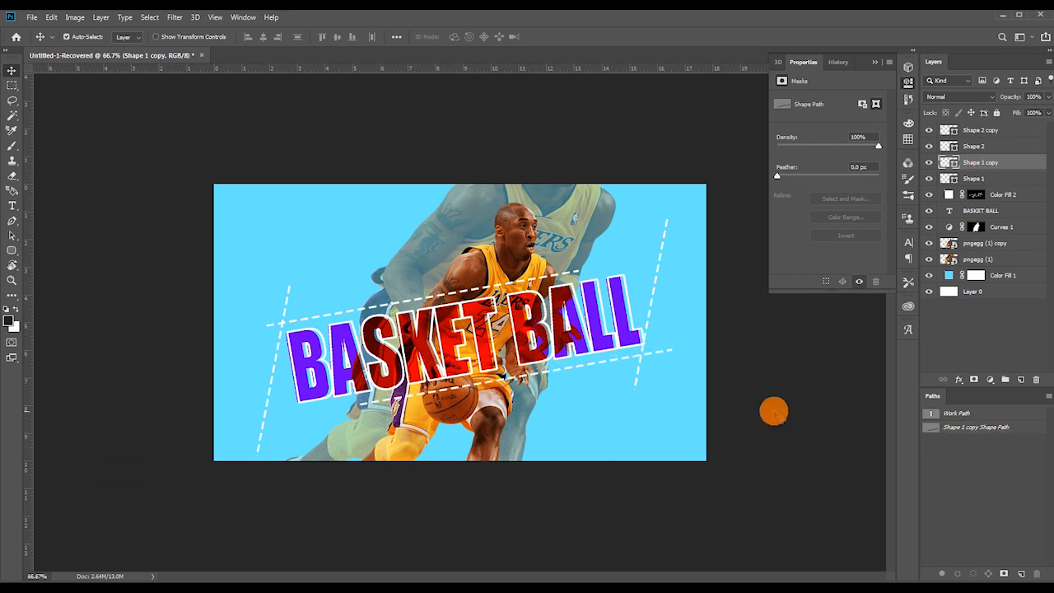
# Draw a rounded square about 169 px wide with 10 px corners above the frame's left end, stacked directly over the BASKET BALL layer
pyautogui.click(949, 194)
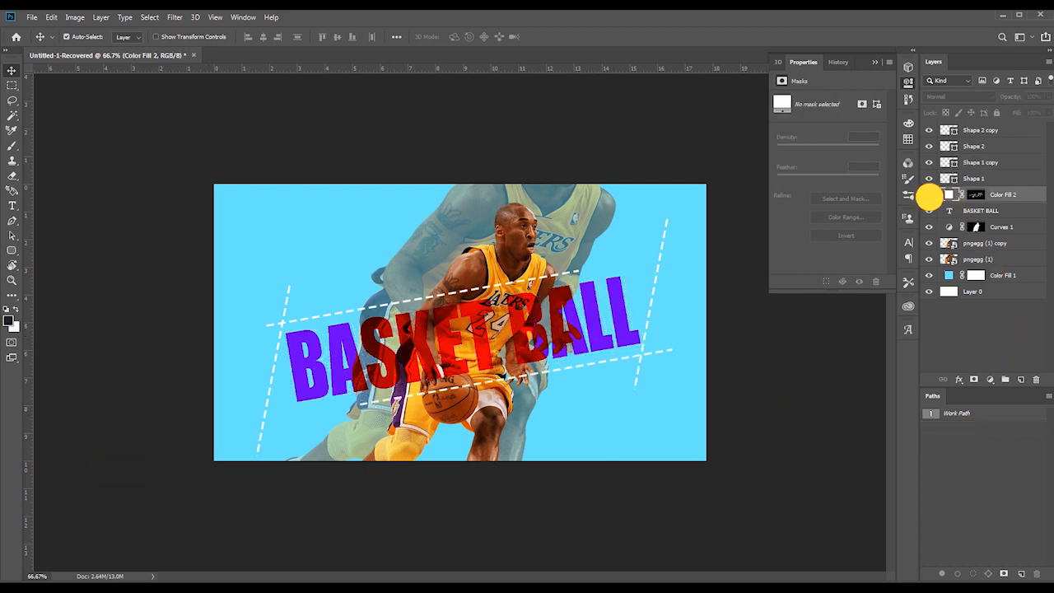
pyautogui.click(988, 212)
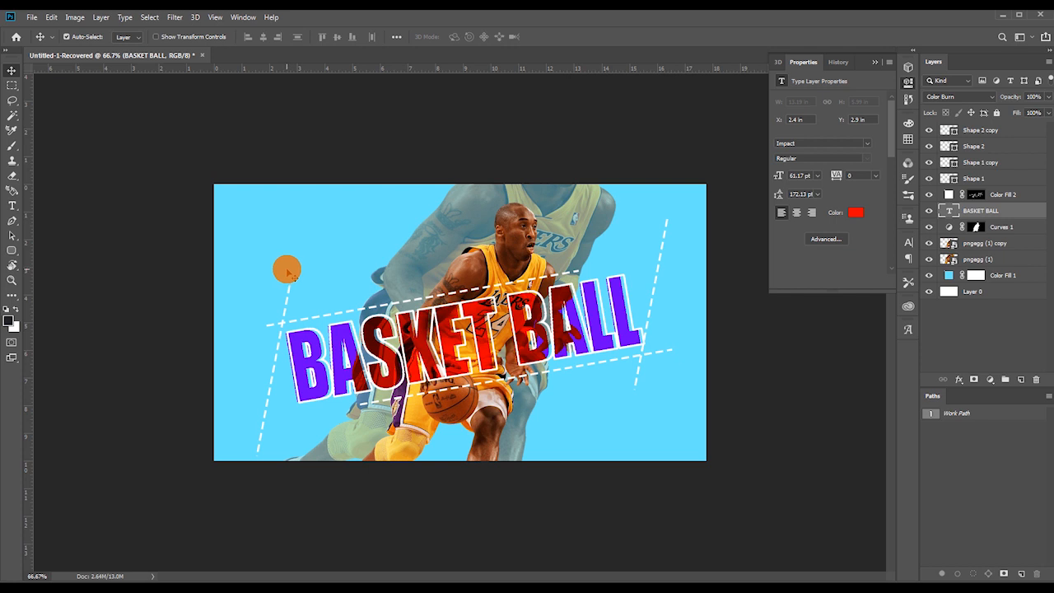
pyautogui.press('u')
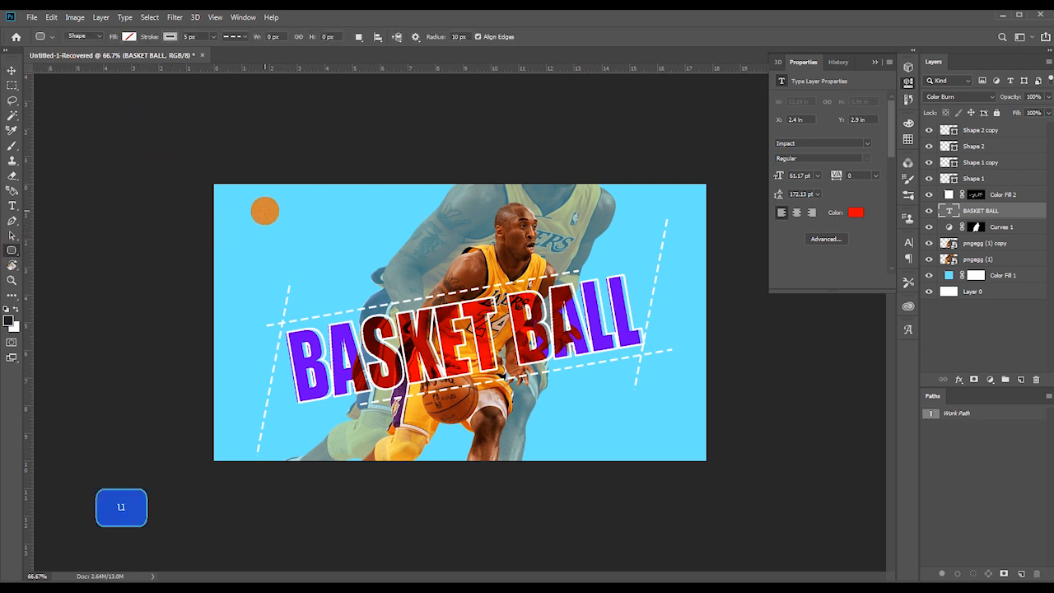
pyautogui.moveTo(265, 210); pyautogui.dragTo(324, 266)
pyautogui.press('space')
pyautogui.press('space')
pyautogui.press('space')
pyautogui.press('space')
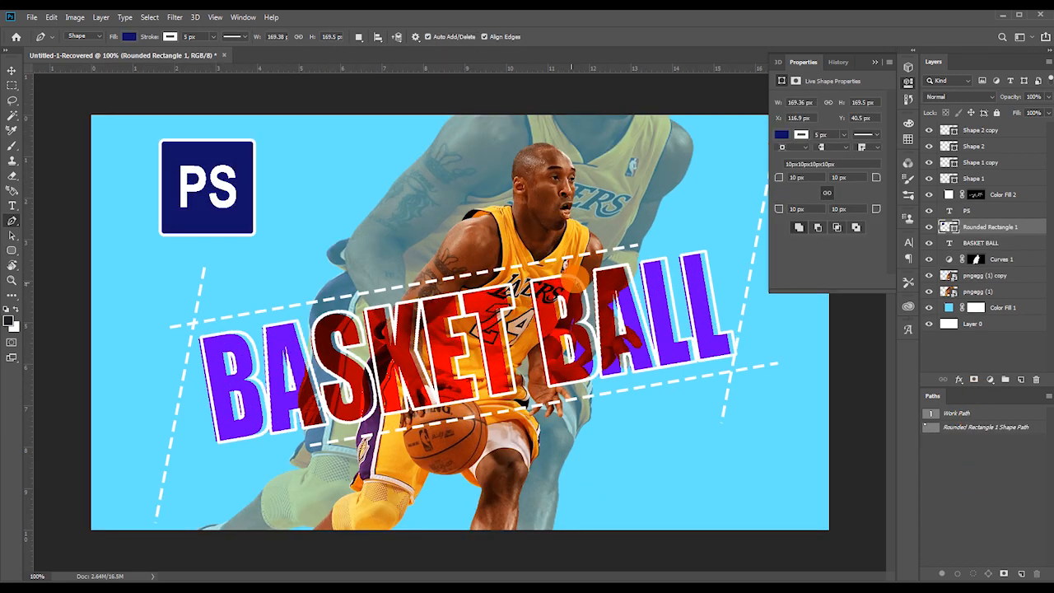
# Centre the BASKET BALL text and its white outline vertically on the canvas at Y 360 px
pyautogui.hotkey('ctrl', '-')
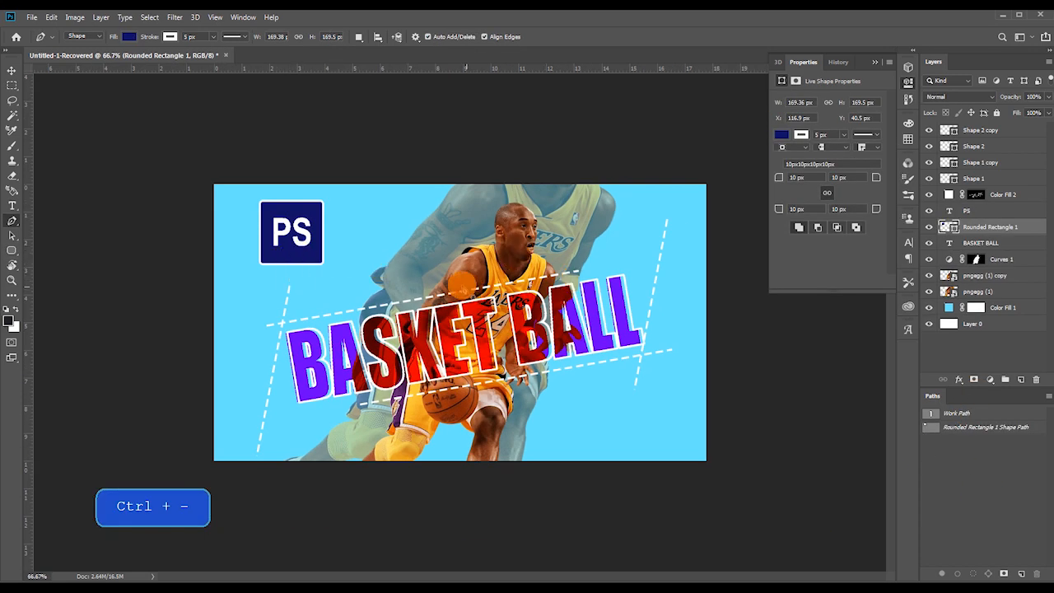
pyautogui.hotkey('ctrl', 'space')
pyautogui.keyDown('ctrl'); pyautogui.click(327, 254); pyautogui.keyUp('ctrl')
pyautogui.hotkey('ctrl', '-')
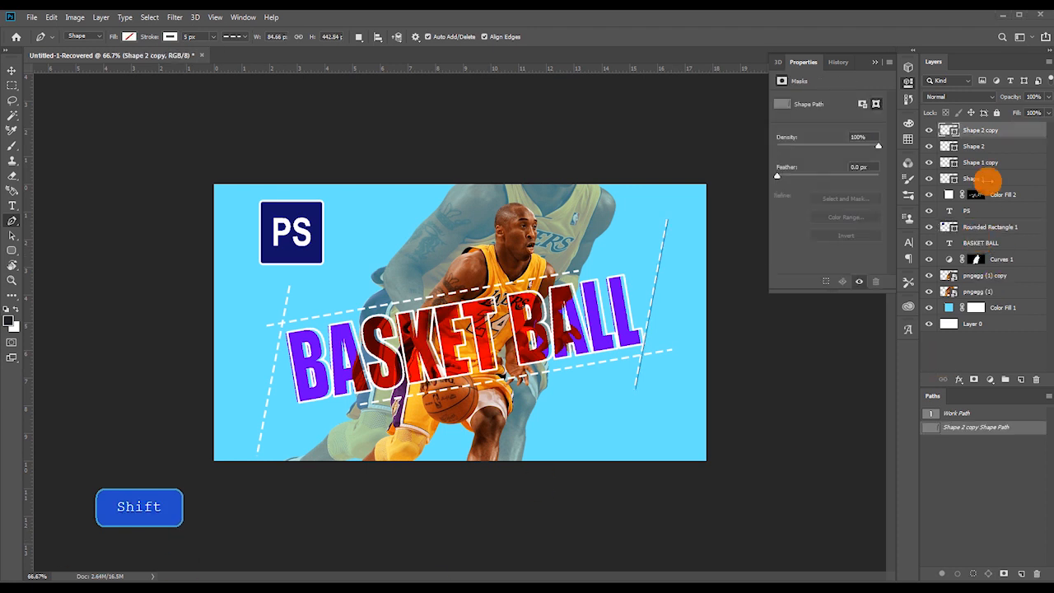
pyautogui.click(1000, 243)
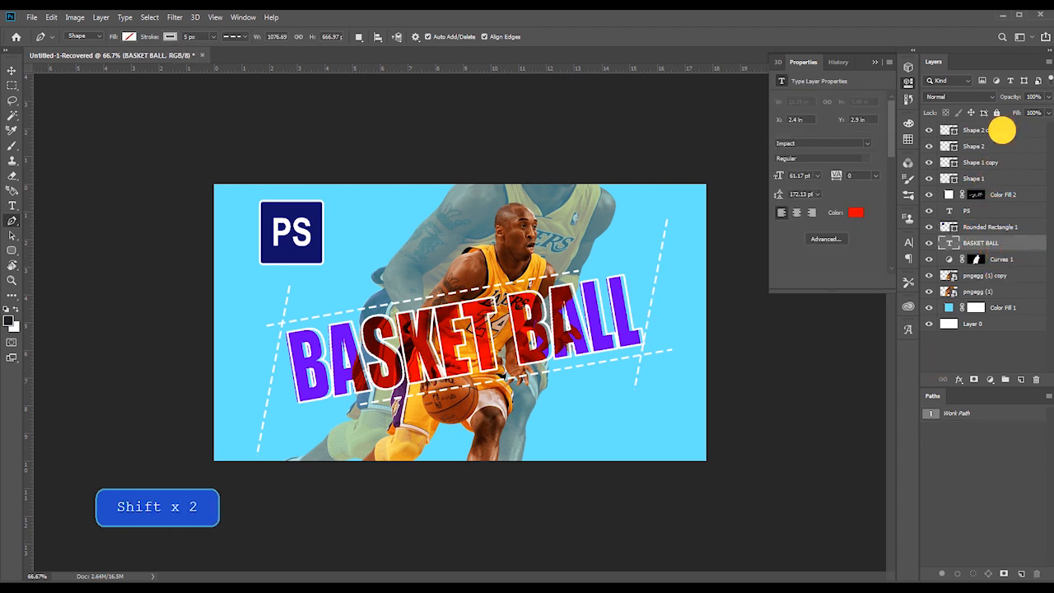
pyautogui.keyDown('shift'); pyautogui.click(1000, 130); pyautogui.keyUp('shift')
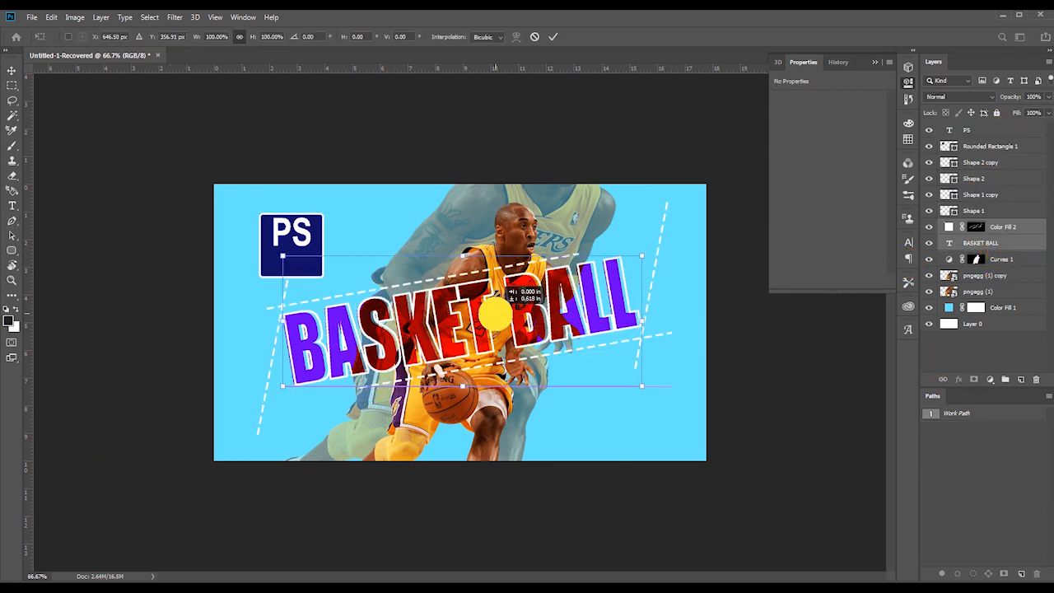
pyautogui.moveTo(494, 312); pyautogui.dragTo(495, 315)
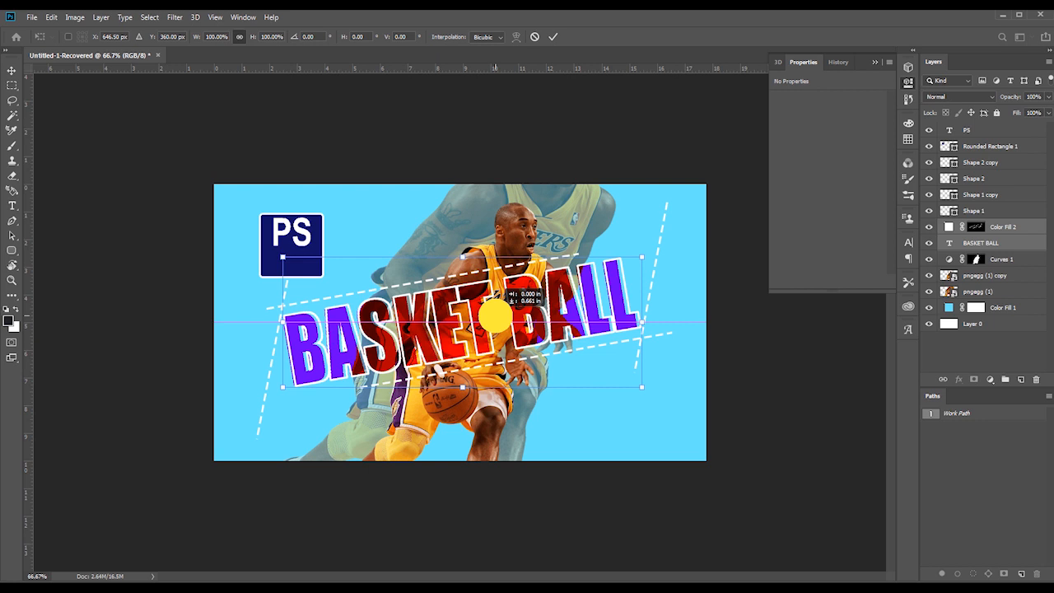
pyautogui.press('Return')
# Add a white 10 pt text reading 24 beside the player's knee, below the basketball, as the topmost layer
pyautogui.press('p')
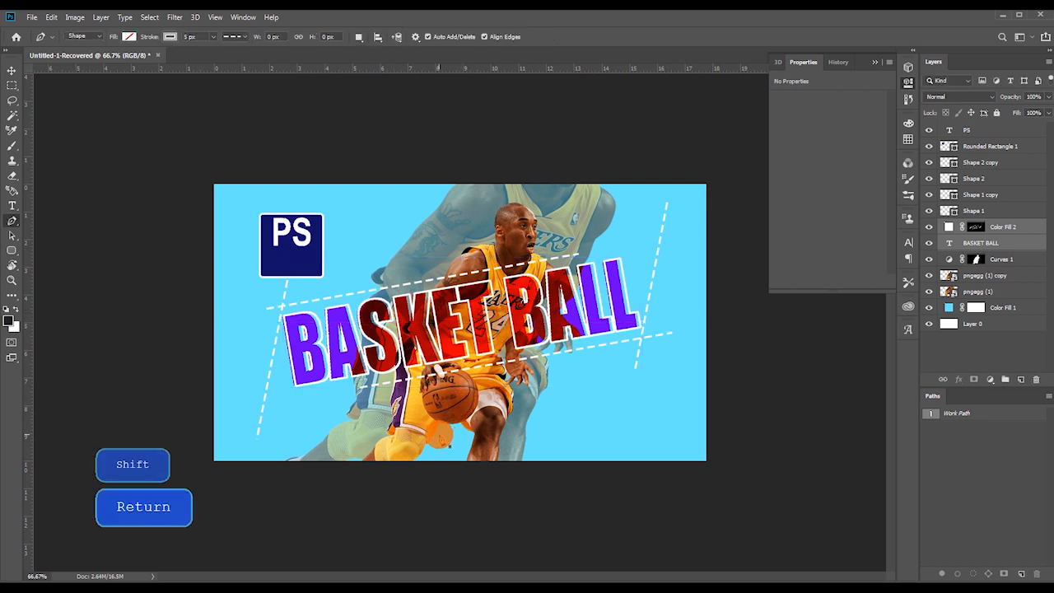
pyautogui.press('t')
pyautogui.click(1011, 130)
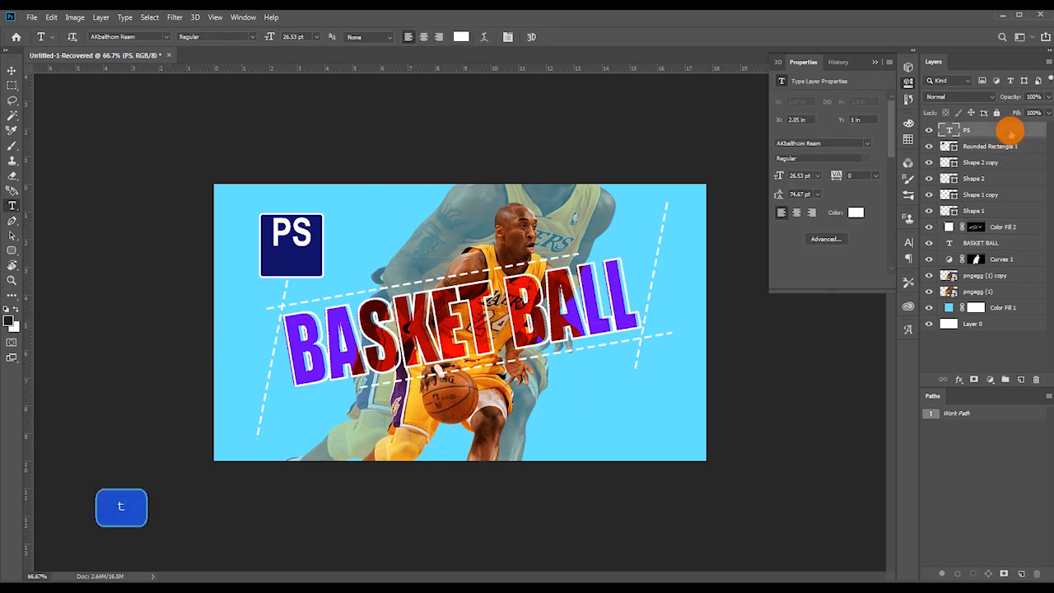
pyautogui.click(423, 428)
pyautogui.write('24')
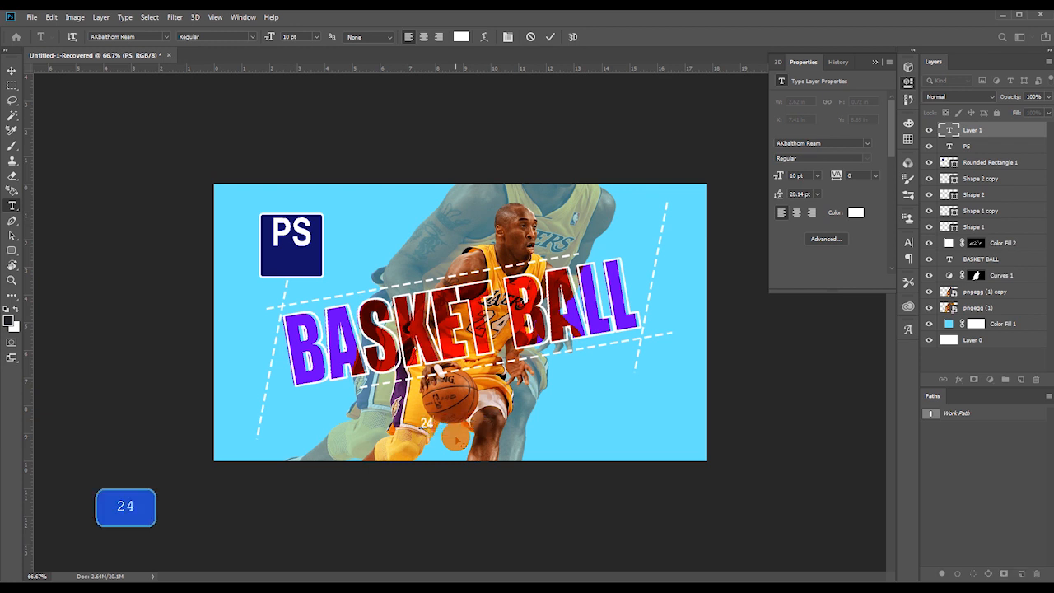
# Enlarge the 24 text to 619.64% and position it at the canvas's lower centre, over the basketball
pyautogui.hotkey('ctrl', 't')
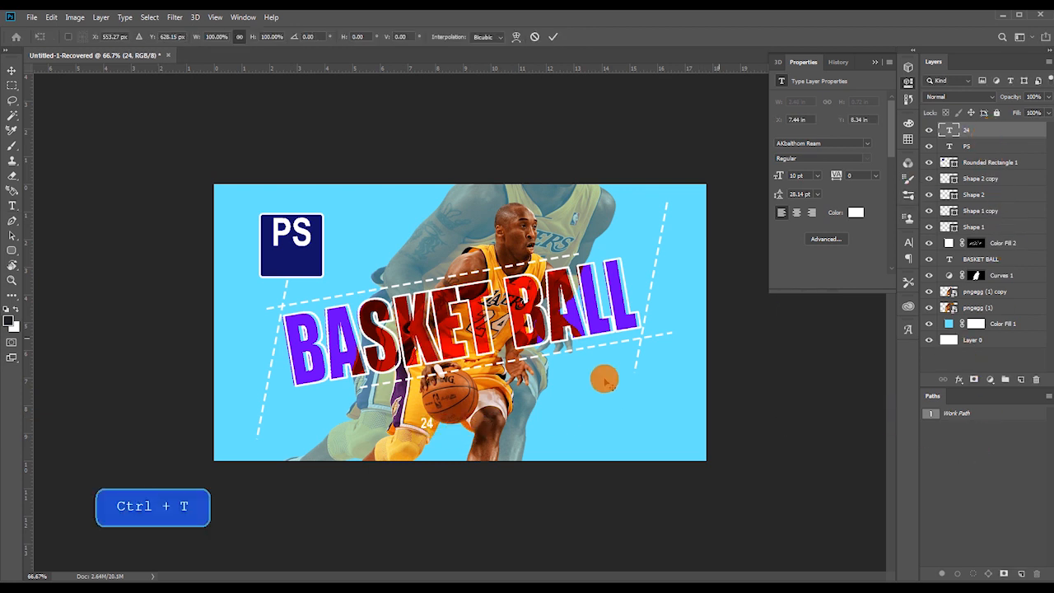
pyautogui.moveTo(434, 415); pyautogui.dragTo(633, 321)
pyautogui.moveTo(484, 319); pyautogui.dragTo(466, 408)
pyautogui.moveTo(465, 344); pyautogui.dragTo(465, 426)
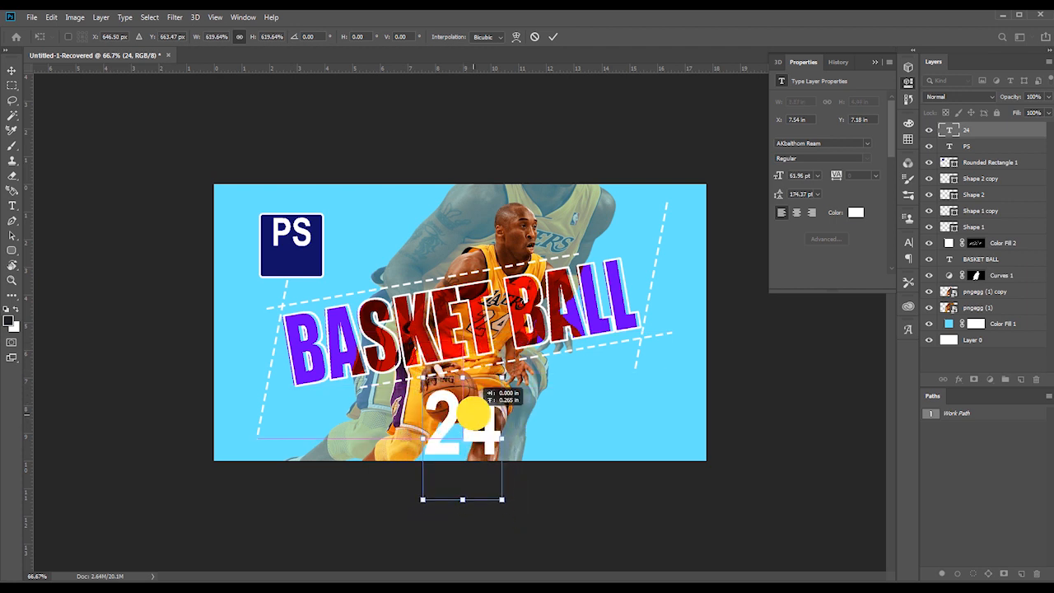
pyautogui.press('Left')
pyautogui.press('Left')
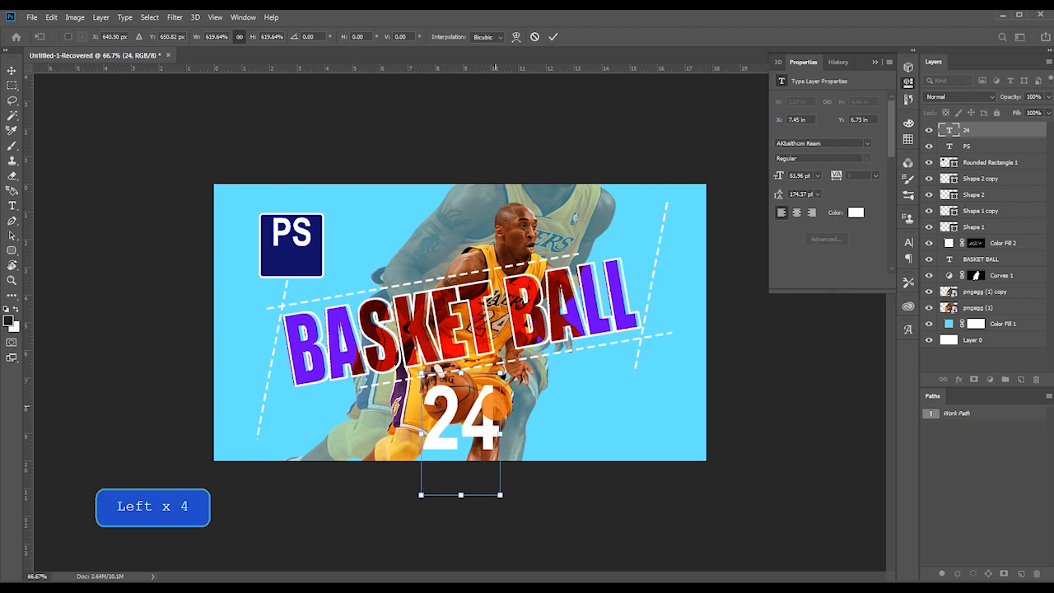
pyautogui.press('Return')
# Load the 24 text as a selection and expand the selection by 5 pixels
pyautogui.keyDown('ctrl'); pyautogui.click(951, 130); pyautogui.keyUp('ctrl')
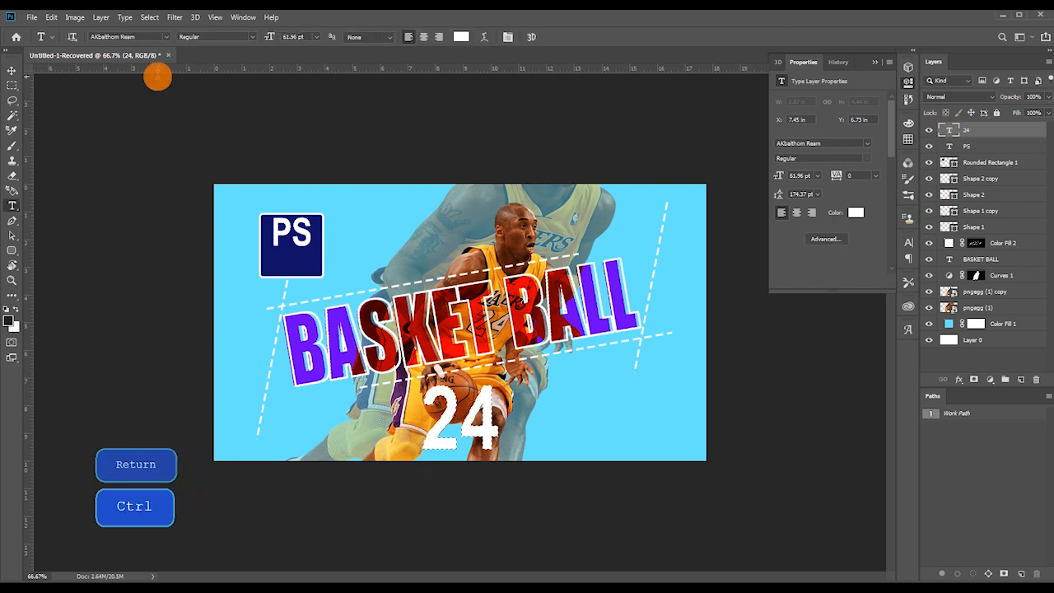
pyautogui.press('p')
pyautogui.click(151, 17)
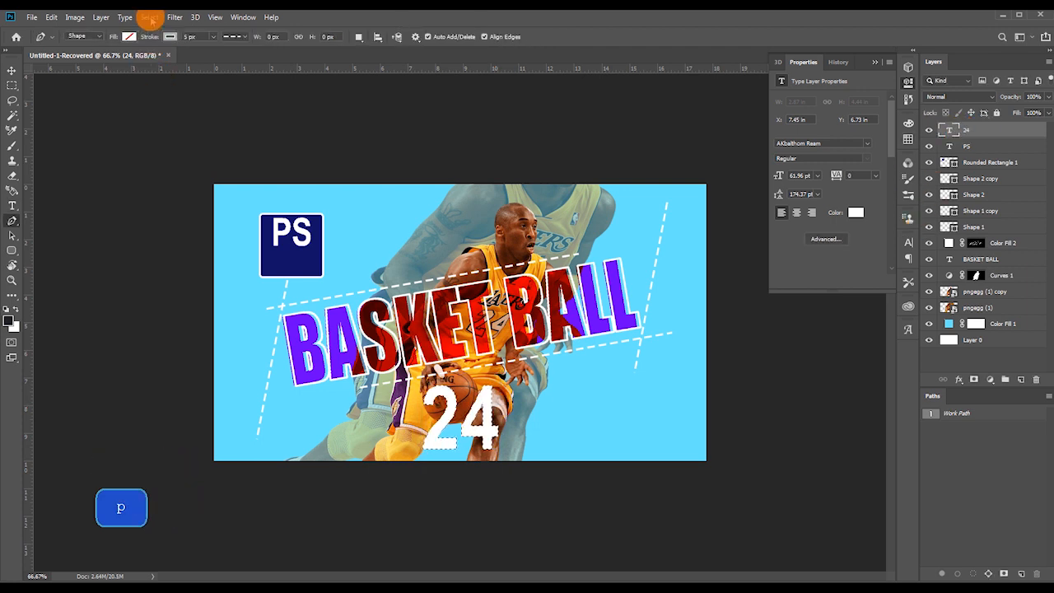
pyautogui.moveTo(170, 179)
pyautogui.click(282, 201)
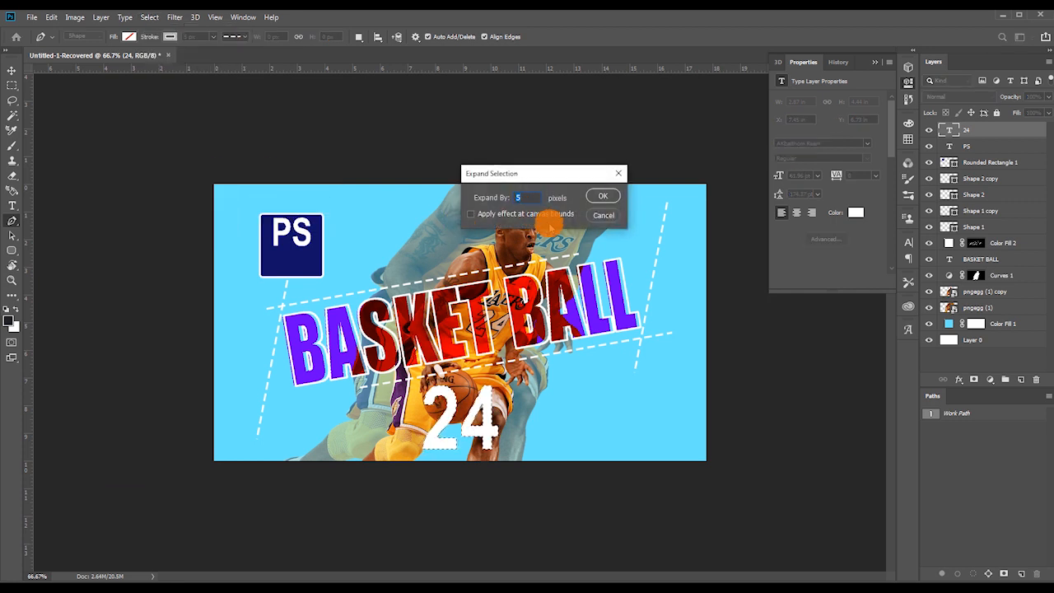
pyautogui.press('Return')
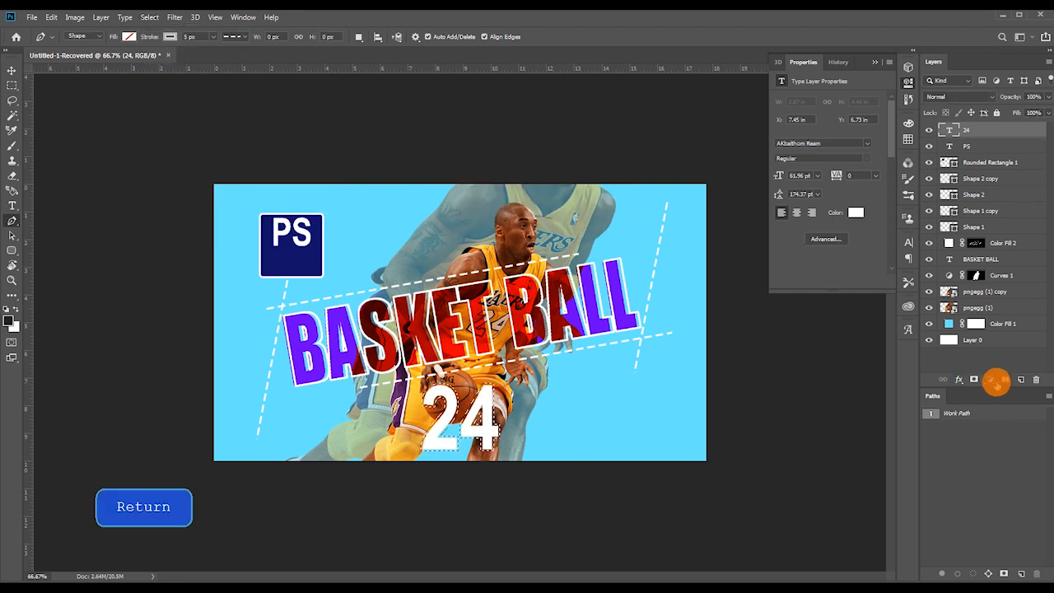
# Add a white (ffffff) Solid Color fill layer from the selection, cut the 24 lettering out of its mask, and deselect
pyautogui.click(993, 382)
pyautogui.click(1007, 389)
pyautogui.moveTo(811, 165); pyautogui.dragTo(587, 25)
pyautogui.press('Return')
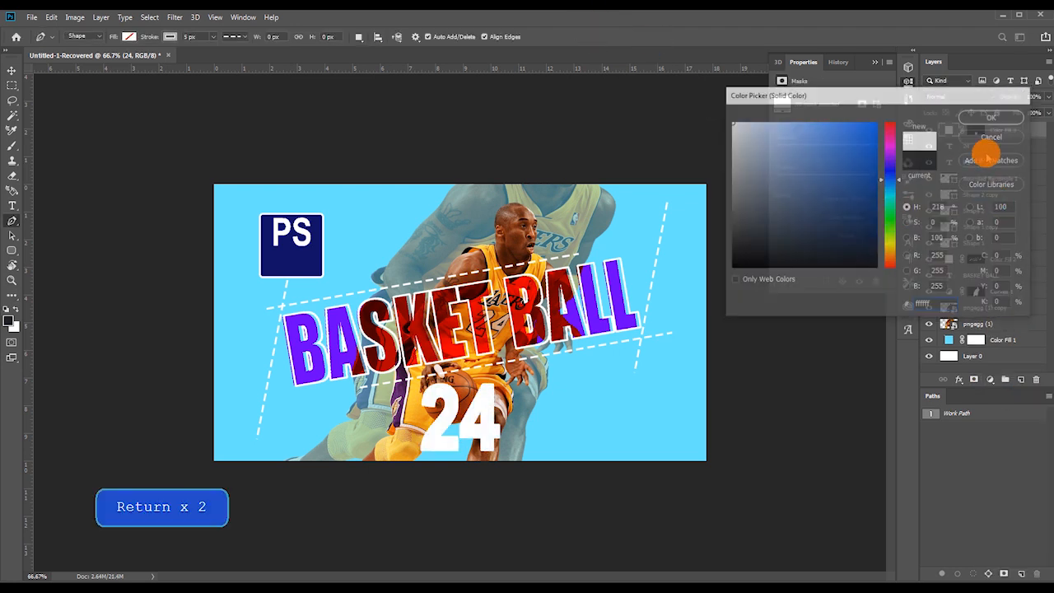
pyautogui.hotkey('alt', 'BackSpace')
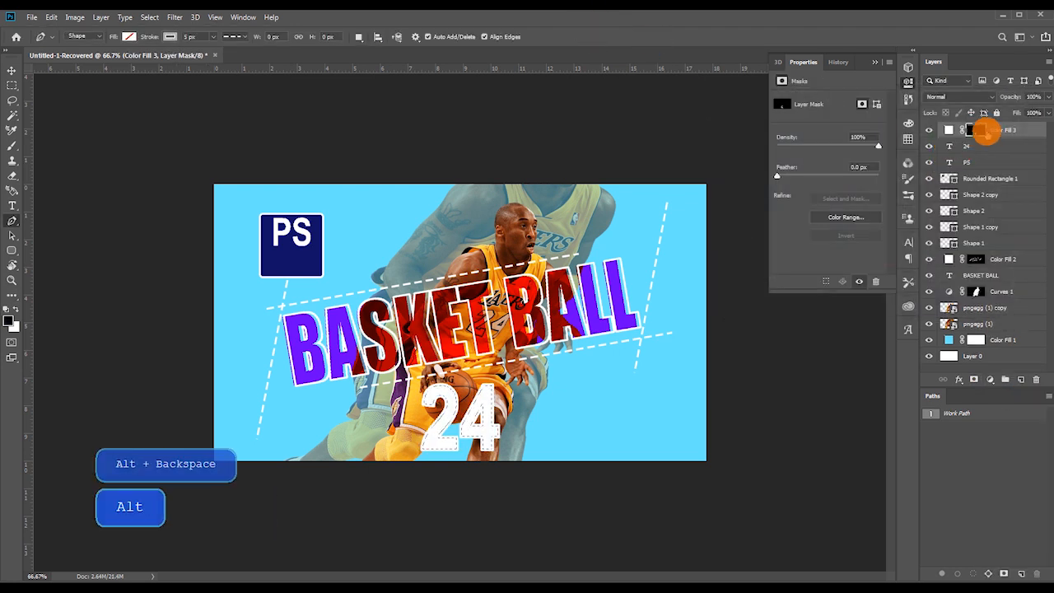
pyautogui.hotkey('ctrl', 'd')
# Offset the white outline of the 24 slightly to the right and down from the lettering
pyautogui.hotkey('ctrl', 't')
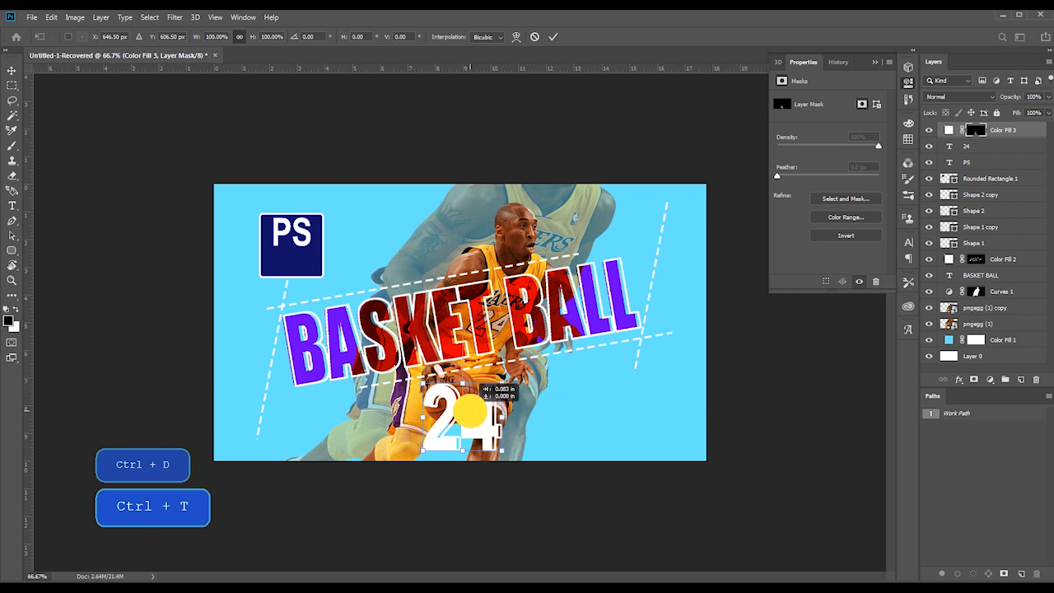
pyautogui.hotkey('shift', 'Down')
pyautogui.press('Return')
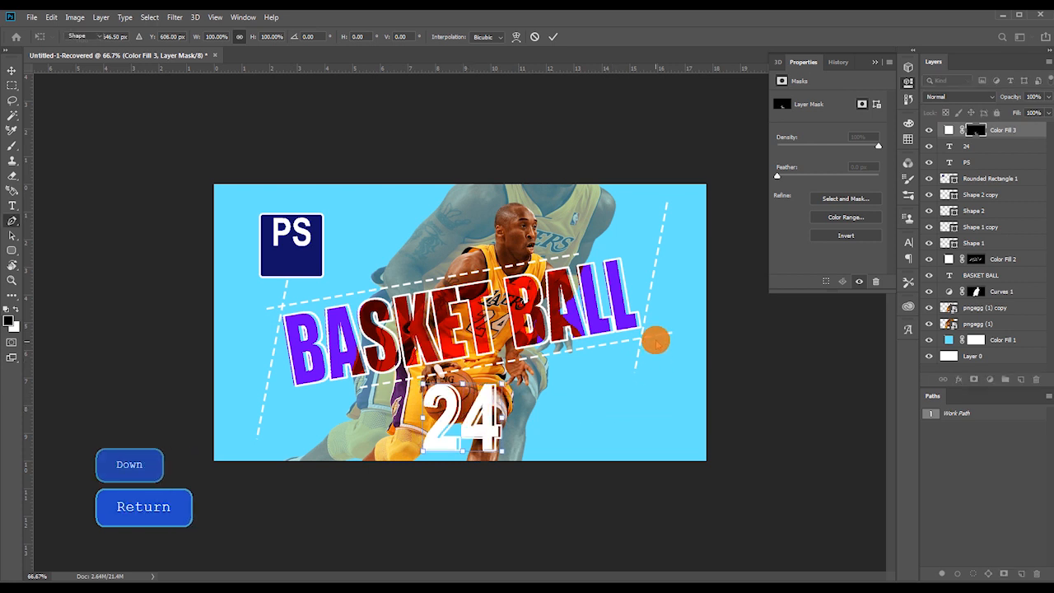
# Set the 24 text's colour to yellow ffcc00
pyautogui.click(951, 146)
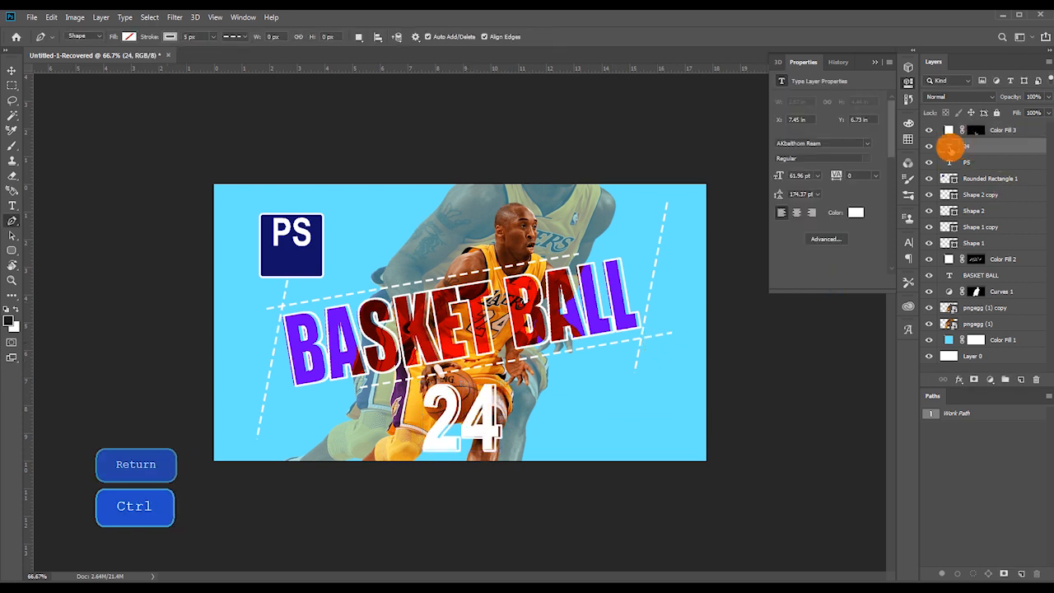
pyautogui.press('p')
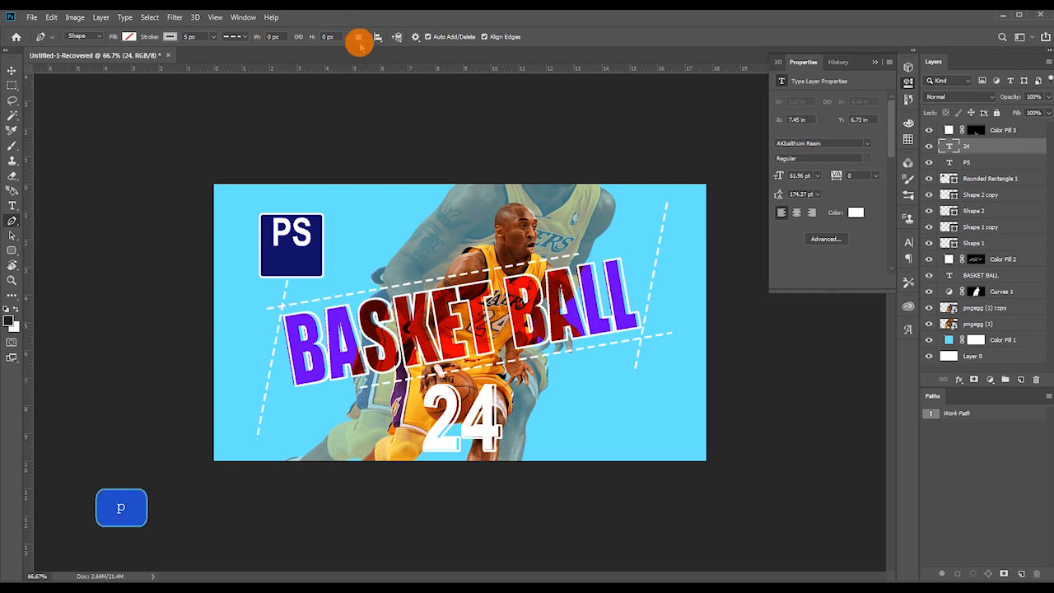
pyautogui.press('t')
pyautogui.click(464, 35)
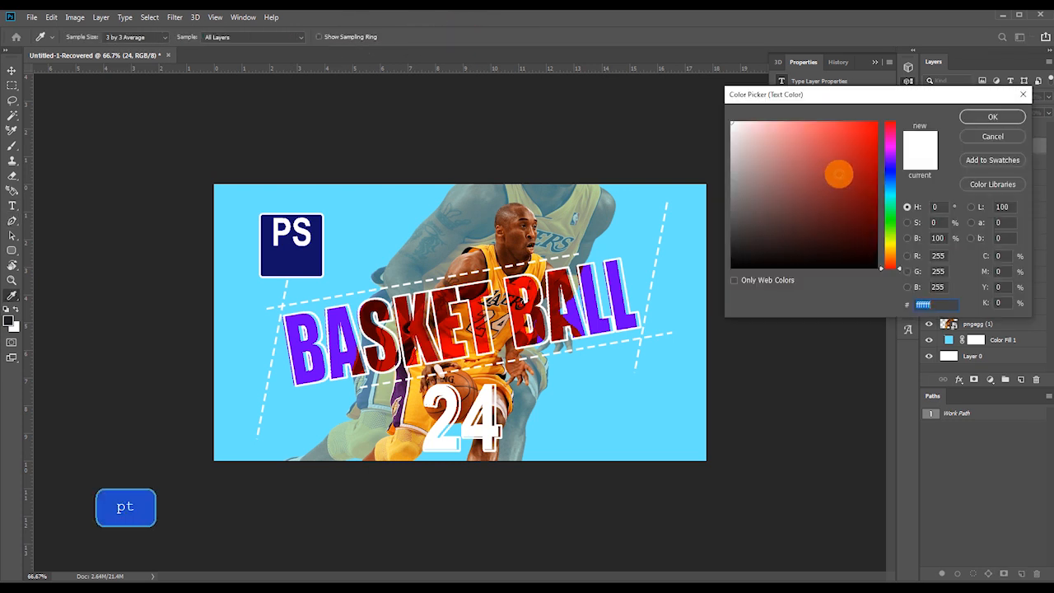
pyautogui.click(404, 445)
pyautogui.moveTo(812, 141); pyautogui.dragTo(918, 88)
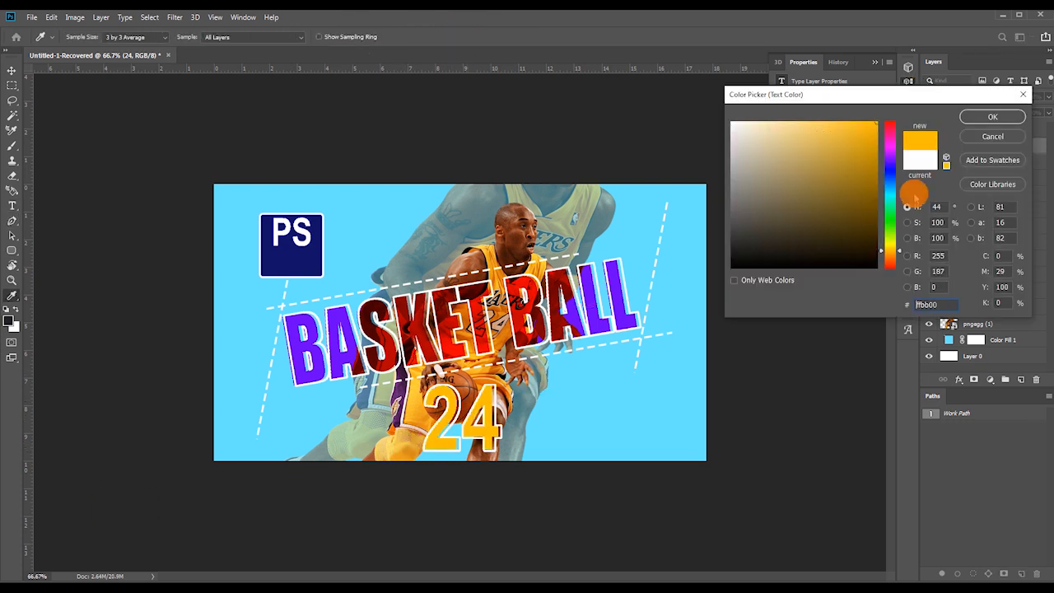
pyautogui.moveTo(890, 250); pyautogui.dragTo(890, 248)
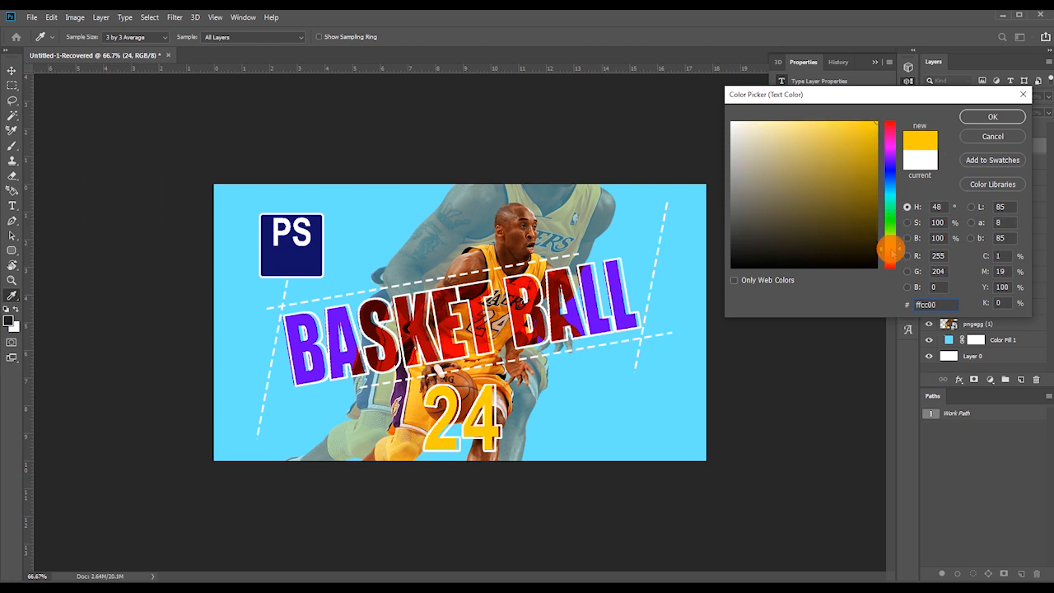
pyautogui.click(991, 116)
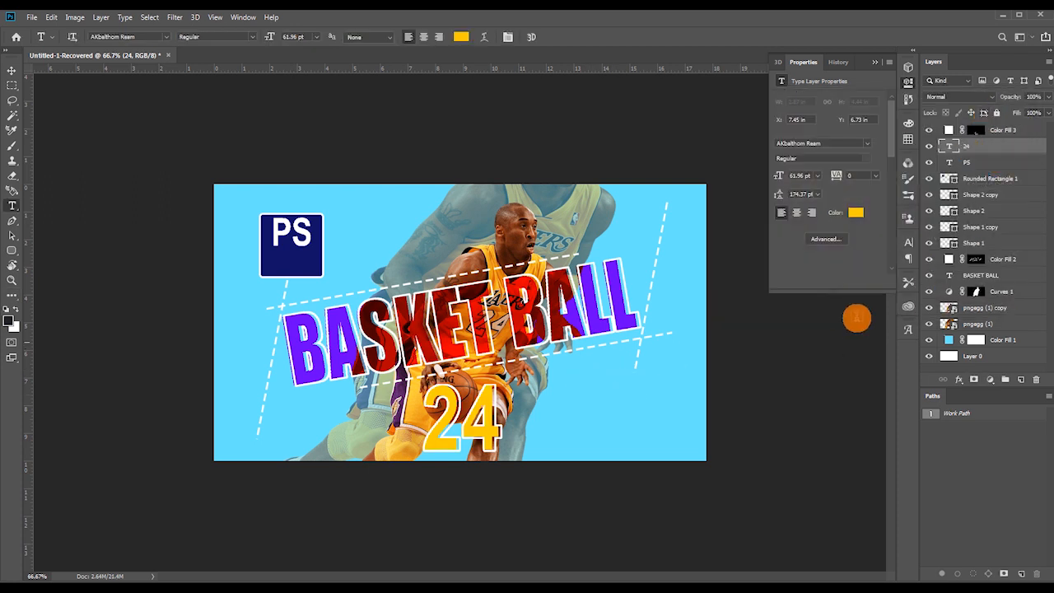
# Move the 24 text together with its white outline to the right of the player, beneath the right end of the dashed frame
pyautogui.keyDown('shift'); pyautogui.click(1013, 130); pyautogui.keyUp('shift')
pyautogui.hotkey('ctrl', 't')
pyautogui.moveTo(465, 428); pyautogui.dragTo(587, 419)
pyautogui.keyDown('ctrl'); pyautogui.click(647, 447); pyautogui.keyUp('ctrl')
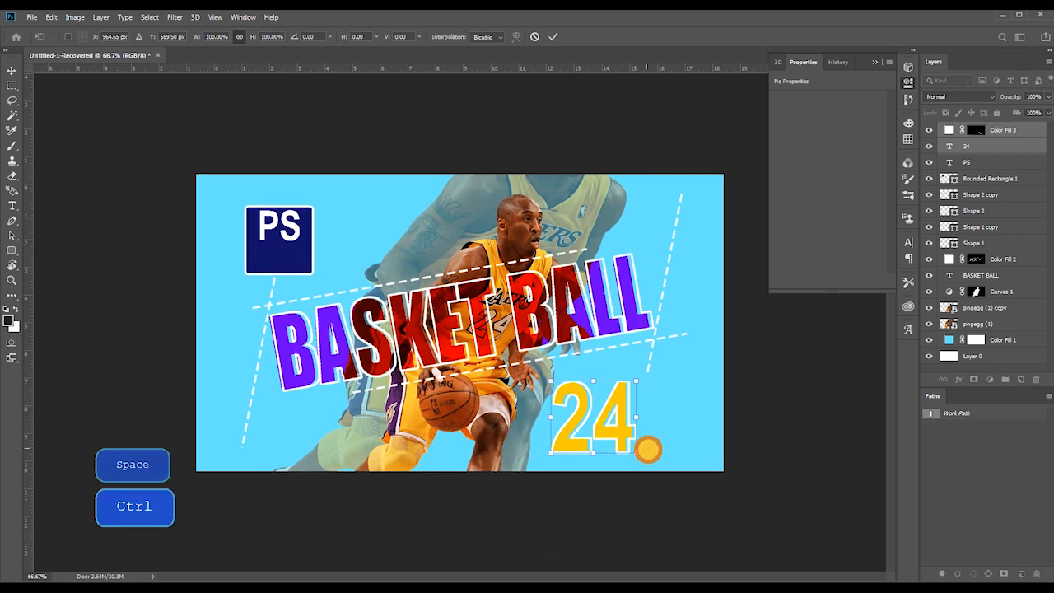
pyautogui.moveTo(679, 449)
pyautogui.mouseDown()
pyautogui.moveTo(679, 423)
pyautogui.moveTo(679, 442)
pyautogui.mouseUp()
pyautogui.press('Return')
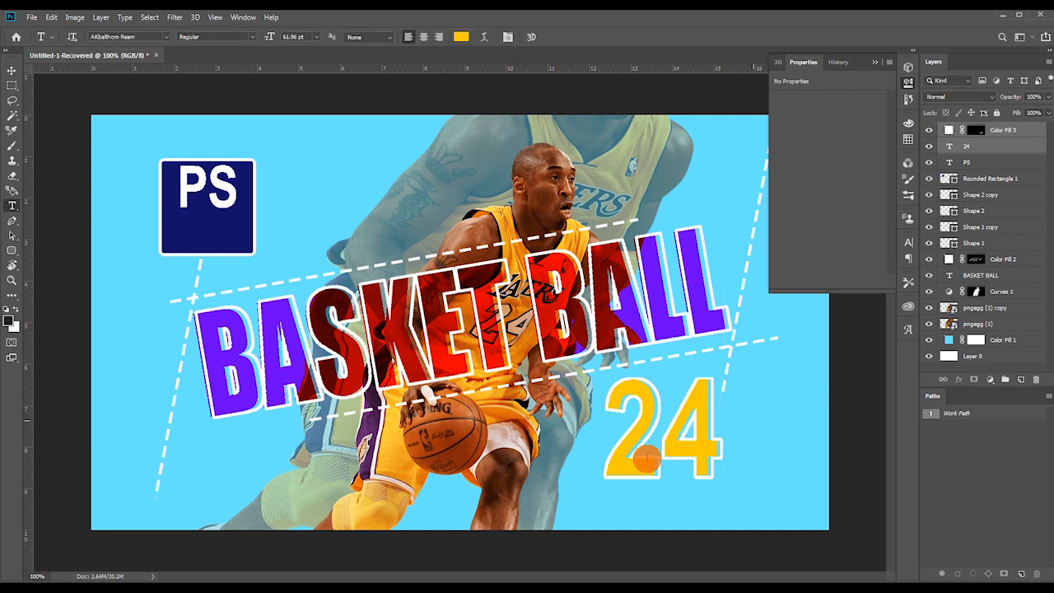
# Add an empty layer directly above the white outline layer of the 24
pyautogui.press('t')
pyautogui.click(729, 502)
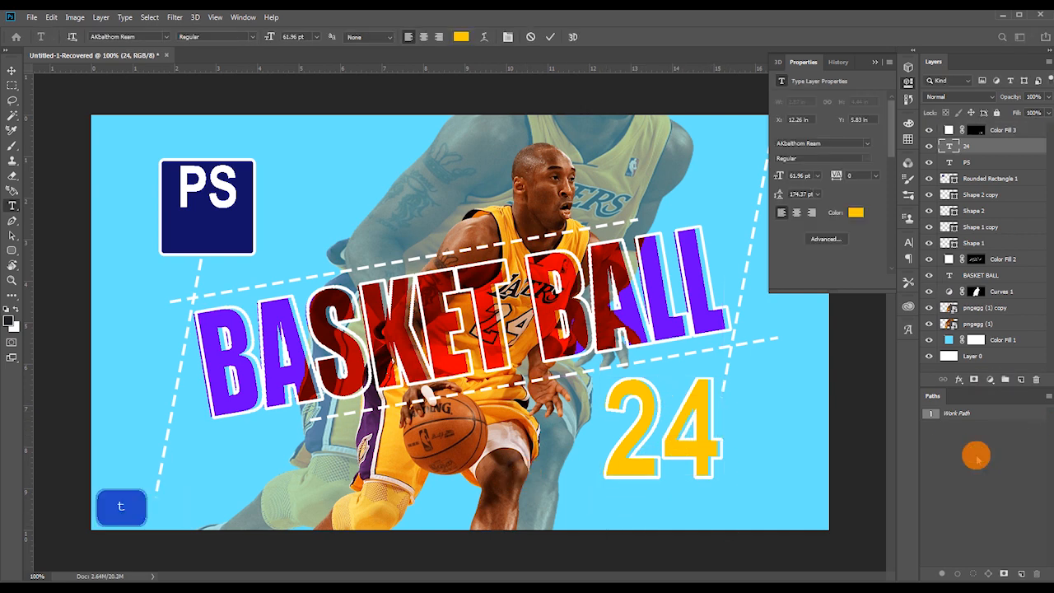
pyautogui.click(1017, 131)
pyautogui.click(1022, 380)
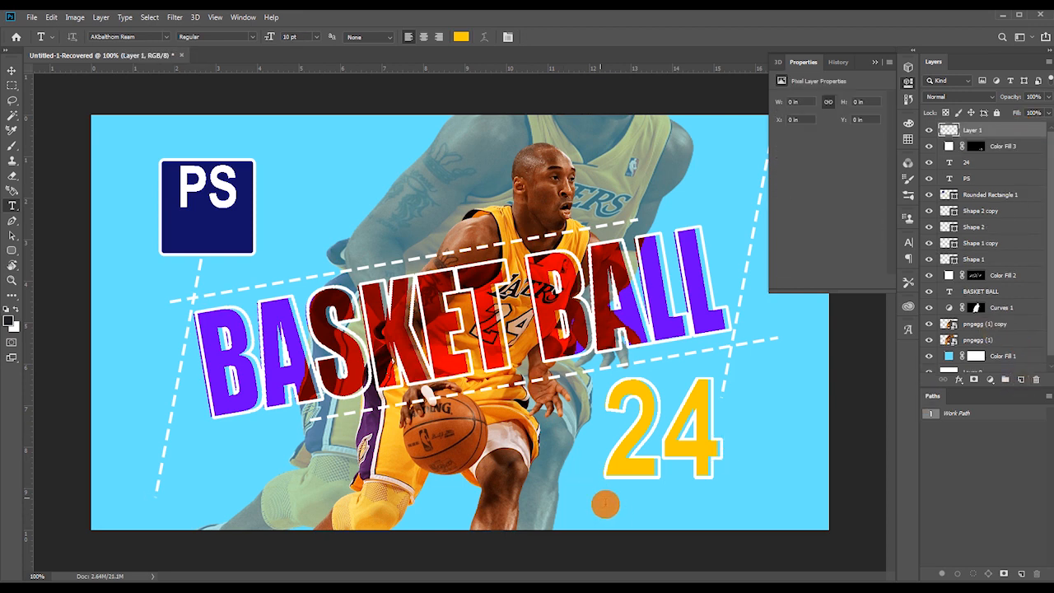
# Add a 10 pt text reading LATERS beside the player's head and set its font to Sketch
pyautogui.click(627, 184)
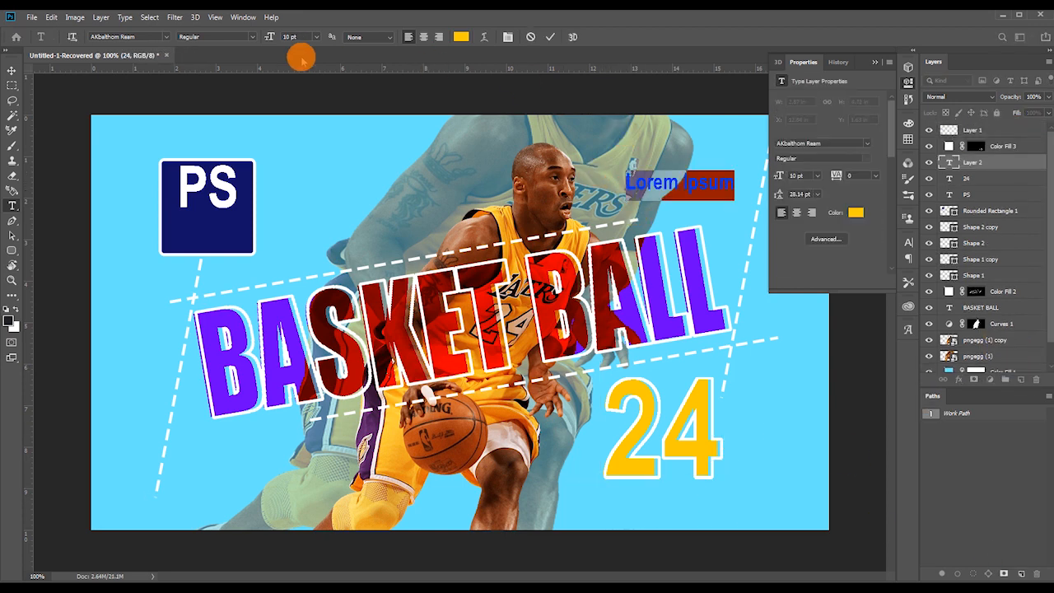
pyautogui.press('capslock')
pyautogui.write('LA')
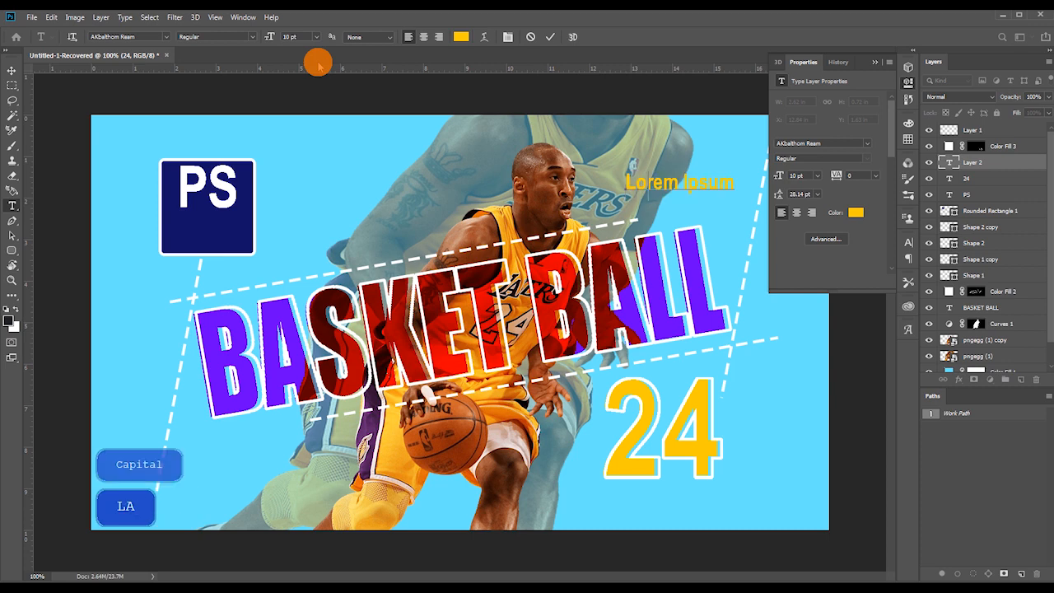
pyautogui.write('TE')
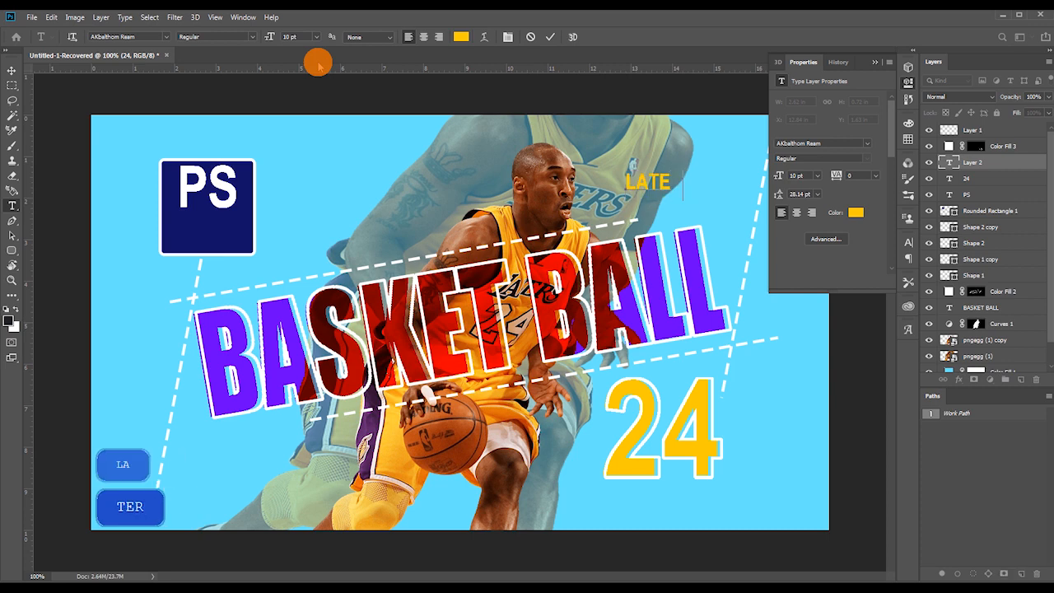
pyautogui.write('RS')
pyautogui.hotkey('ctrl', 'a')
pyautogui.click(168, 36)
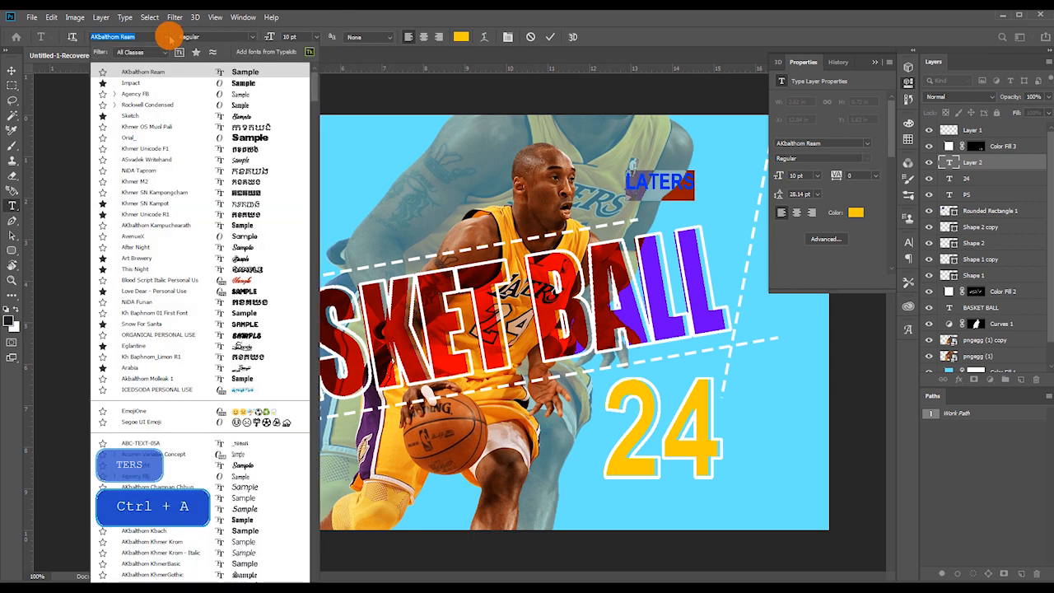
pyautogui.click(245, 116)
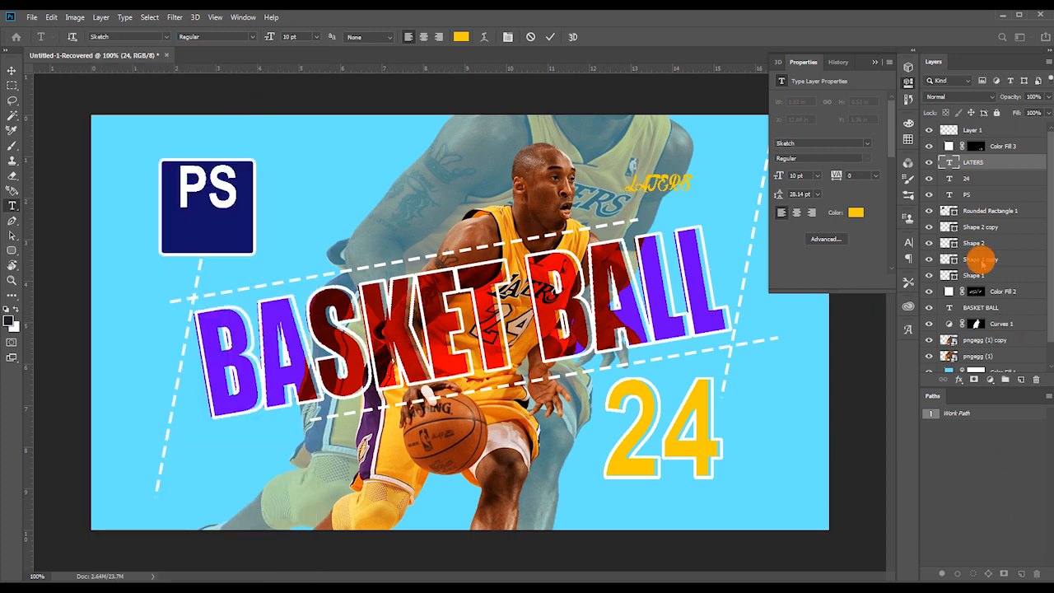
# Set the LATERS text's colour to white ffffff
pyautogui.click(978, 162)
pyautogui.click(459, 37)
pyautogui.press('Return')
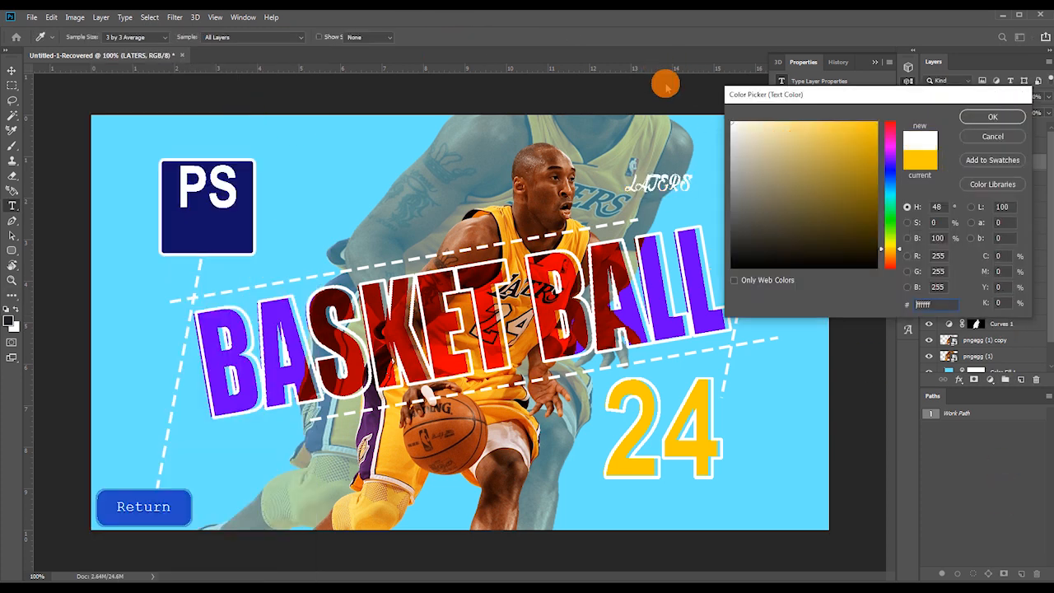
pyautogui.click(1009, 168)
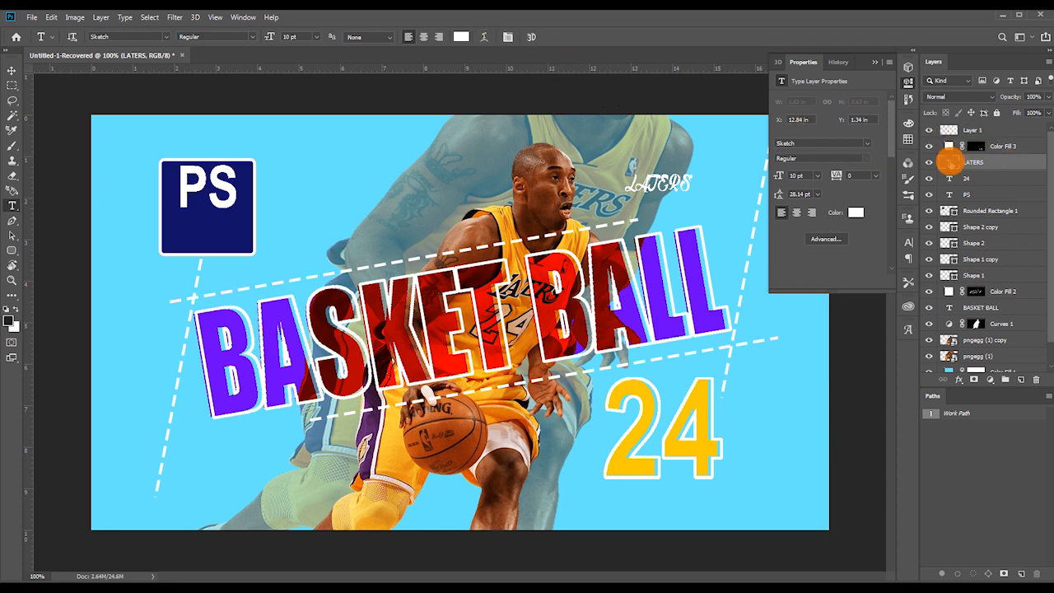
# Recolour the LATERS text with the PS badge's navy, darkened to a deeper shade
pyautogui.click(458, 35)
pyautogui.click(211, 221)
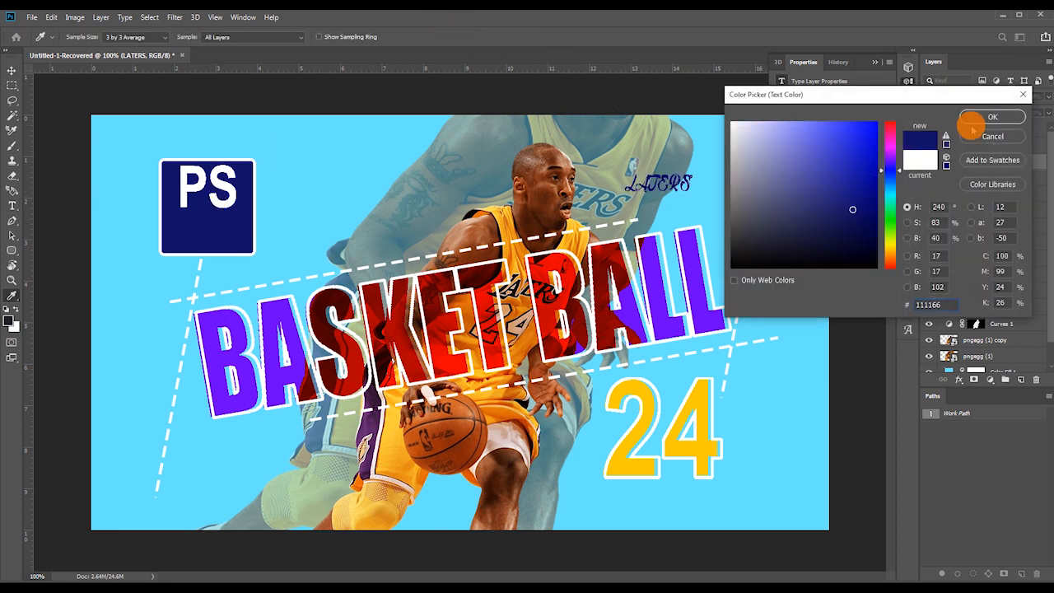
pyautogui.click(856, 242)
pyautogui.click(975, 125)
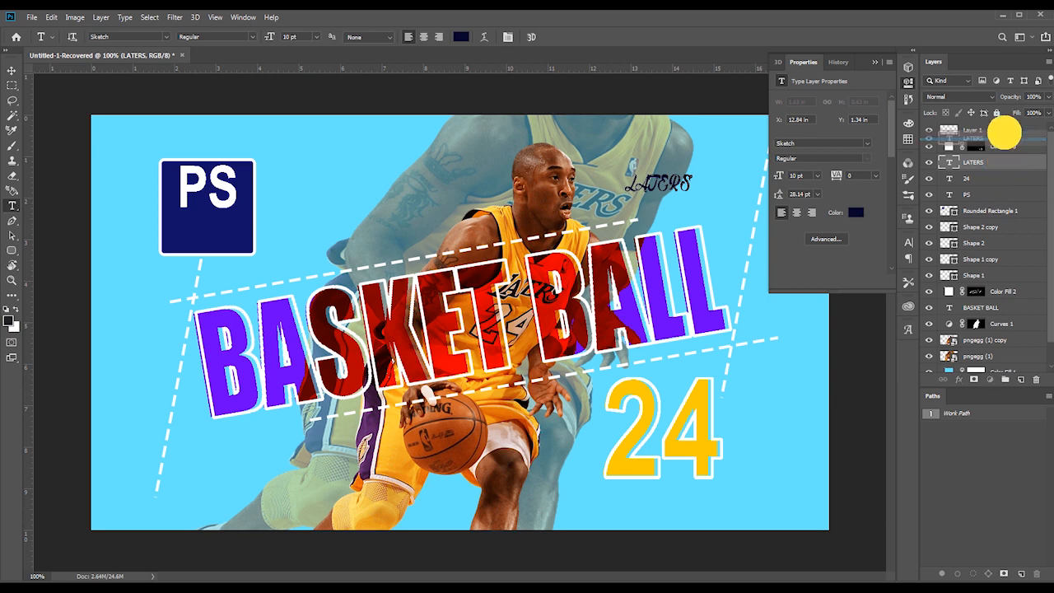
# Enlarge the LATERS text to 203.97% and place it directly beneath the 24
pyautogui.hotkey('ctrl', 't')
pyautogui.moveTo(657, 202); pyautogui.dragTo(666, 443)
pyautogui.moveTo(668, 476); pyautogui.dragTo(668, 500)
pyautogui.press('Left')
pyautogui.press('Left')
pyautogui.press('Left')
pyautogui.press('Left')
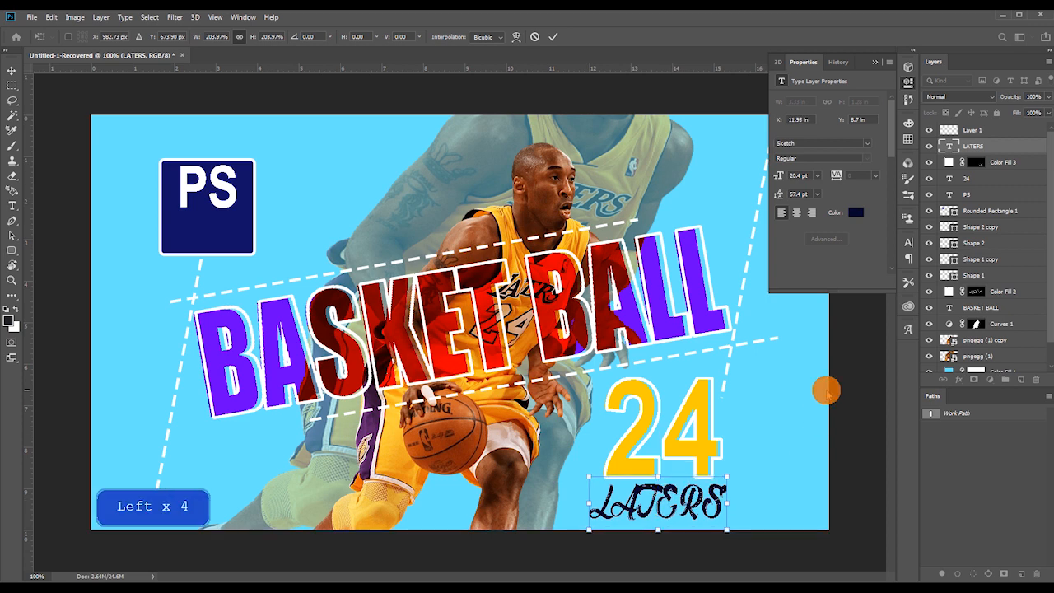
pyautogui.press('Return')
pyautogui.click(1000, 162)
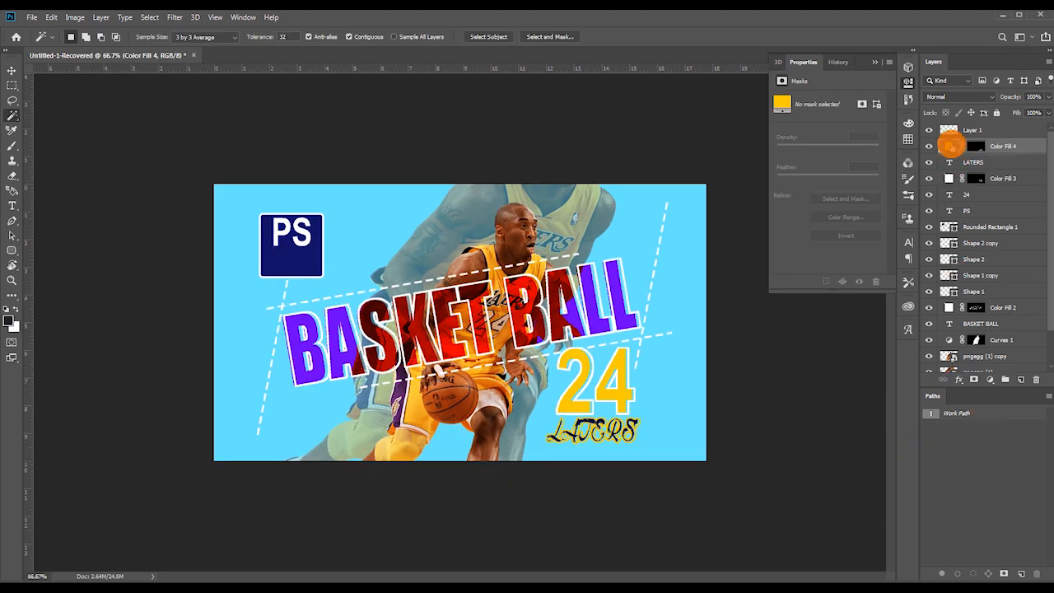
# Shift the fill colour of the LATERS outline from orange-yellow to a purer, brighter yellow
pyautogui.doubleClick(950, 145)
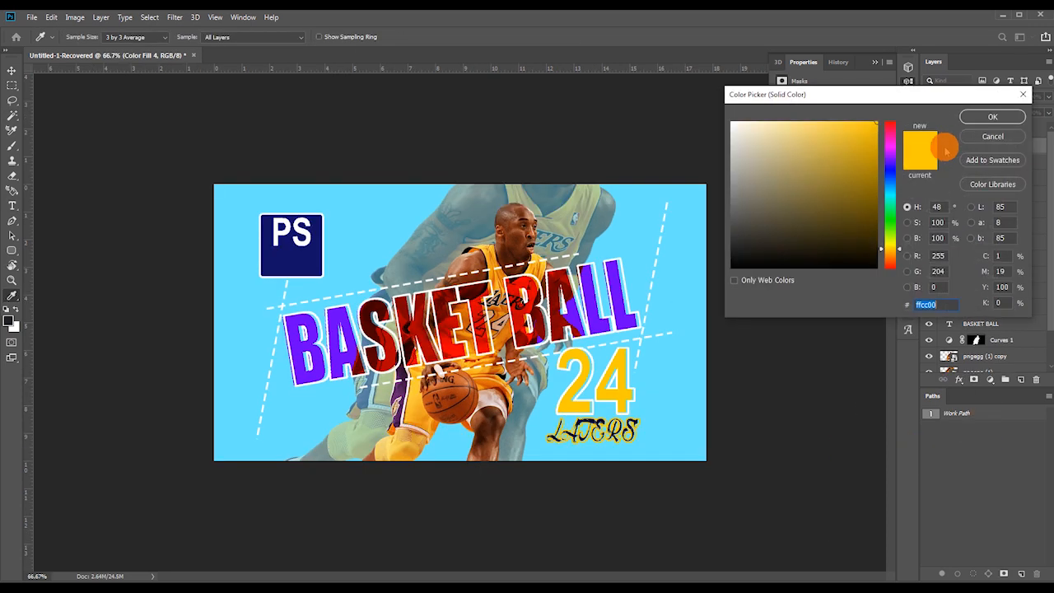
pyautogui.moveTo(887, 249); pyautogui.dragTo(888, 237)
pyautogui.click(992, 116)
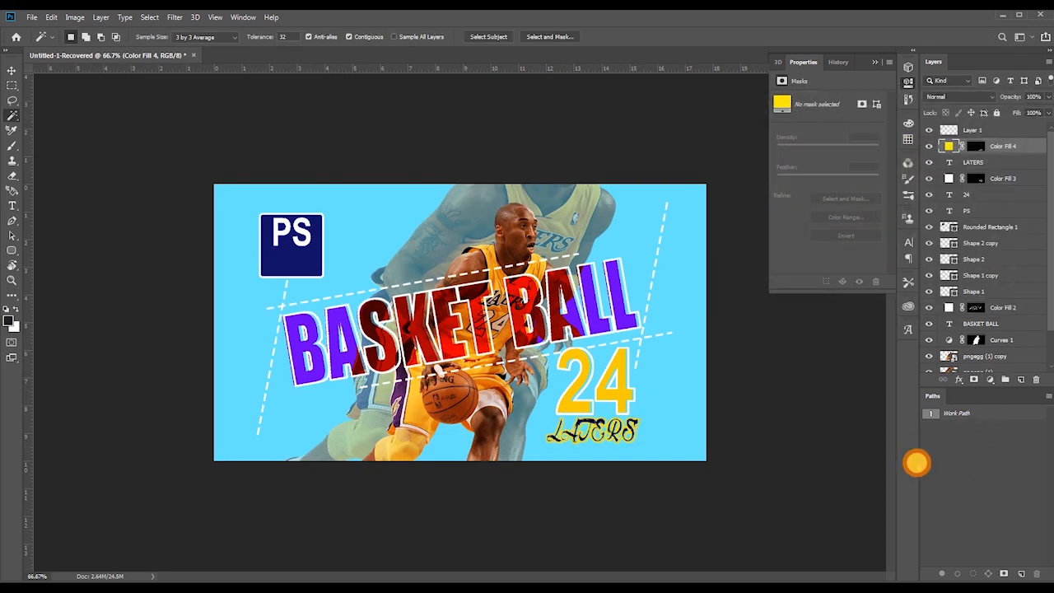
# Move the PS text down to the vertical middle of its navy badge
pyautogui.moveTo(1037, 383); pyautogui.dragTo(1042, 428)
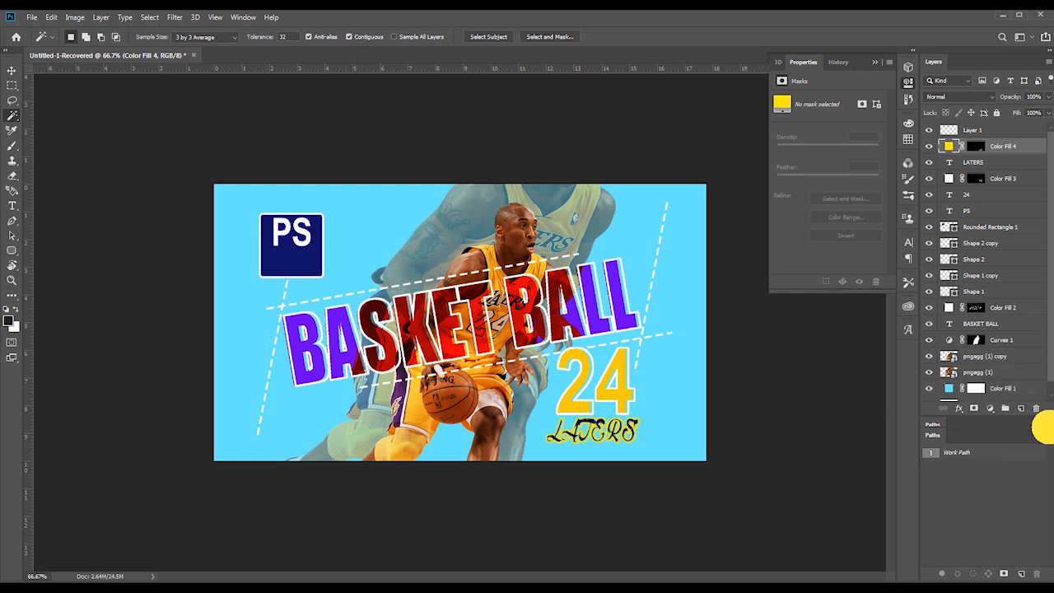
pyautogui.keyDown('ctrl'); pyautogui.click(667, 407); pyautogui.keyUp('ctrl')
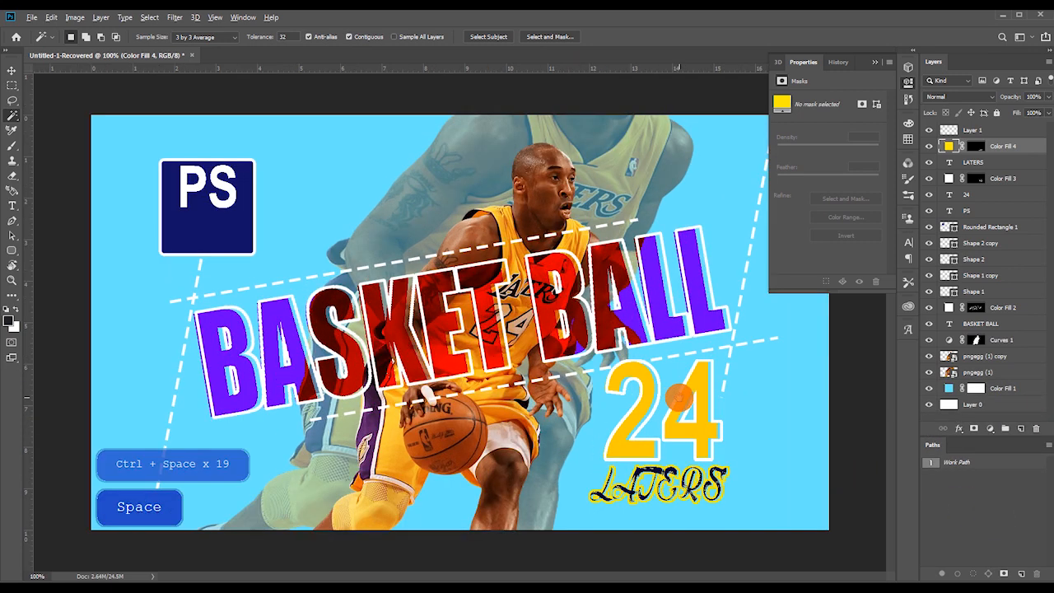
pyautogui.keyDown('alt'); pyautogui.click(656, 392); pyautogui.keyUp('alt')
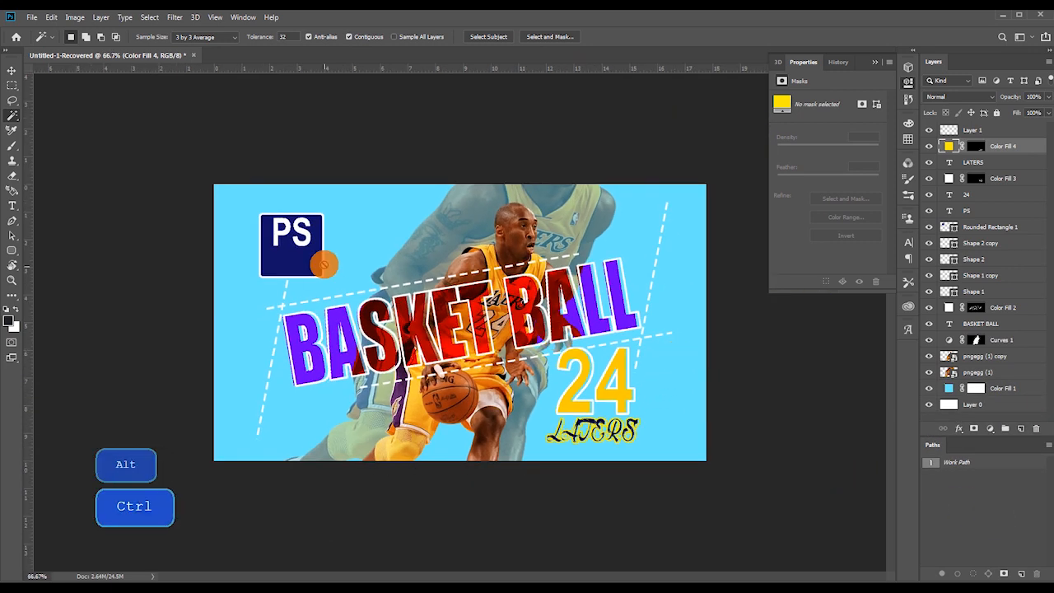
pyautogui.press('v')
pyautogui.moveTo(297, 237); pyautogui.dragTo(295, 256)
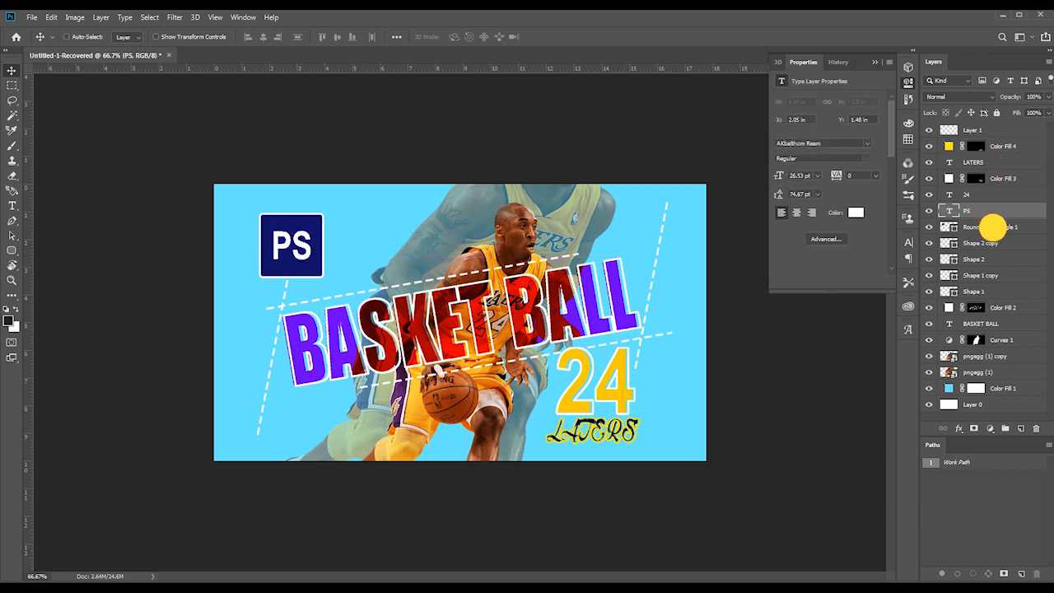
# Scale the PS text and its rounded badge down together to about 154 px wide and move them up near the canvas's upper edge
pyautogui.keyDown('ctrl'); pyautogui.click(992, 226); pyautogui.keyUp('ctrl')
pyautogui.hotkey('ctrl', 't')
pyautogui.moveTo(297, 235); pyautogui.dragTo(343, 209)
pyautogui.moveTo(348, 228); pyautogui.dragTo(345, 215)
pyautogui.press('Return')
# Add the text PHOTOSHOP in 10 pt Impact on the blue background, below and to the left of the PS badge
pyautogui.press('t')
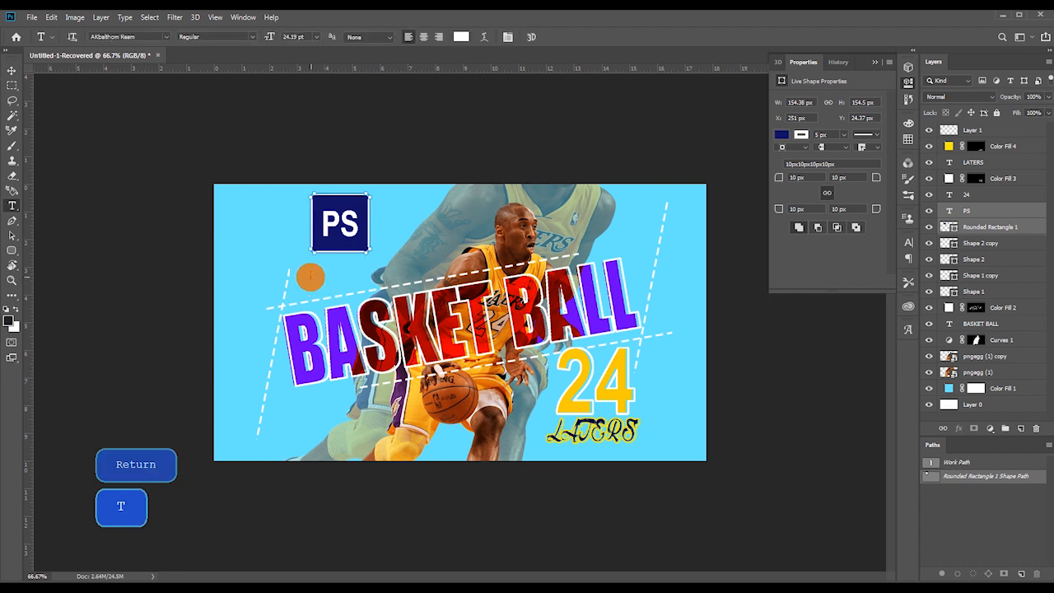
pyautogui.click(317, 277)
pyautogui.click(248, 260)
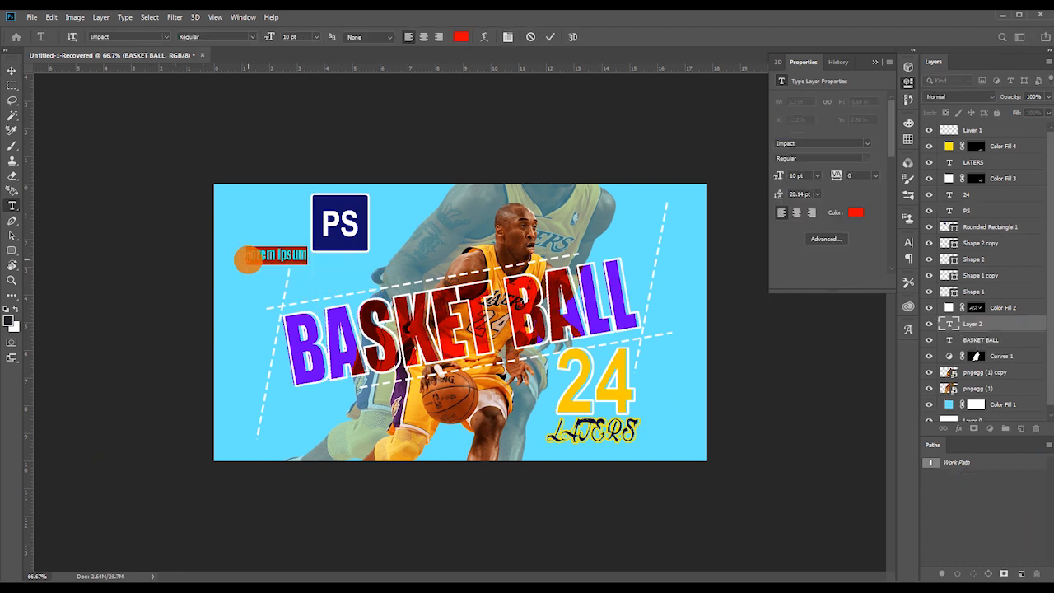
pyautogui.write('p')
pyautogui.press('BackSpace')
pyautogui.press('capslock')
pyautogui.press('capslock')
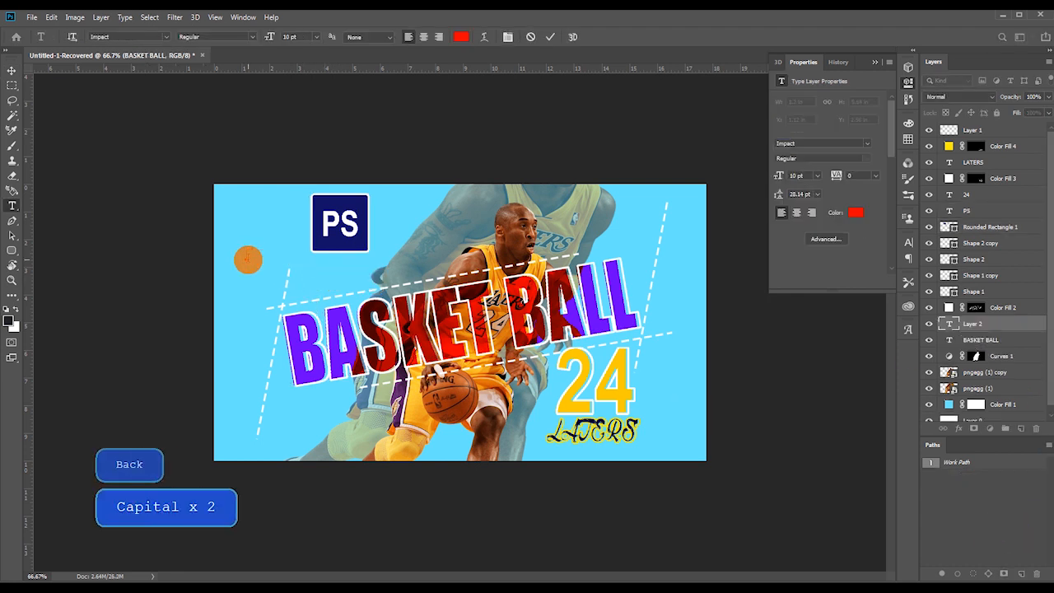
pyautogui.write('PHOTOSHOP')
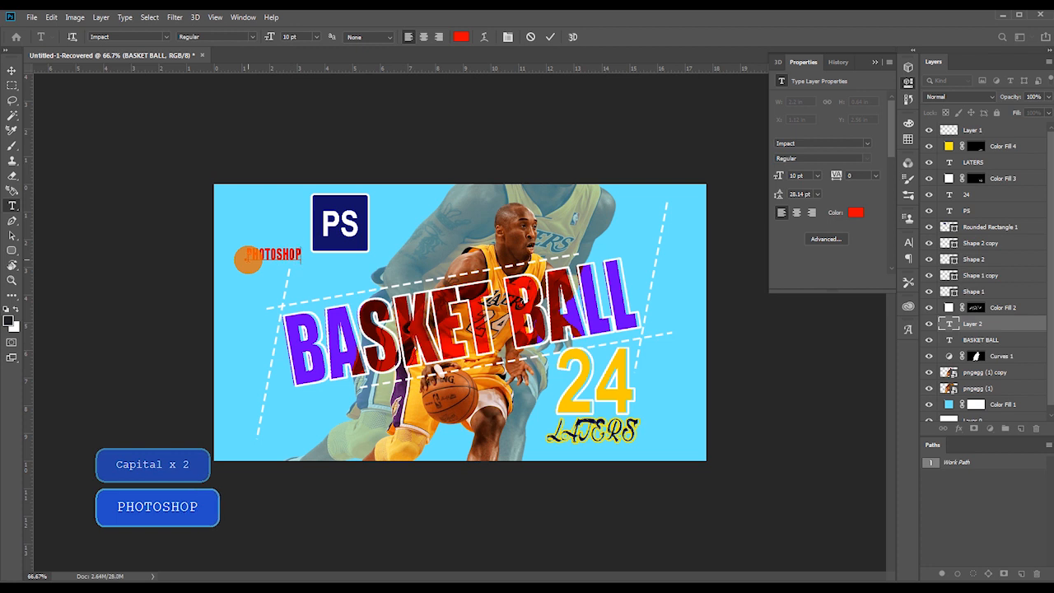
pyautogui.click(993, 505)
# Add a separate text line reading TOTURIAL in 10 pt Impact directly beneath PHOTOSHOP
pyautogui.click(247, 281)
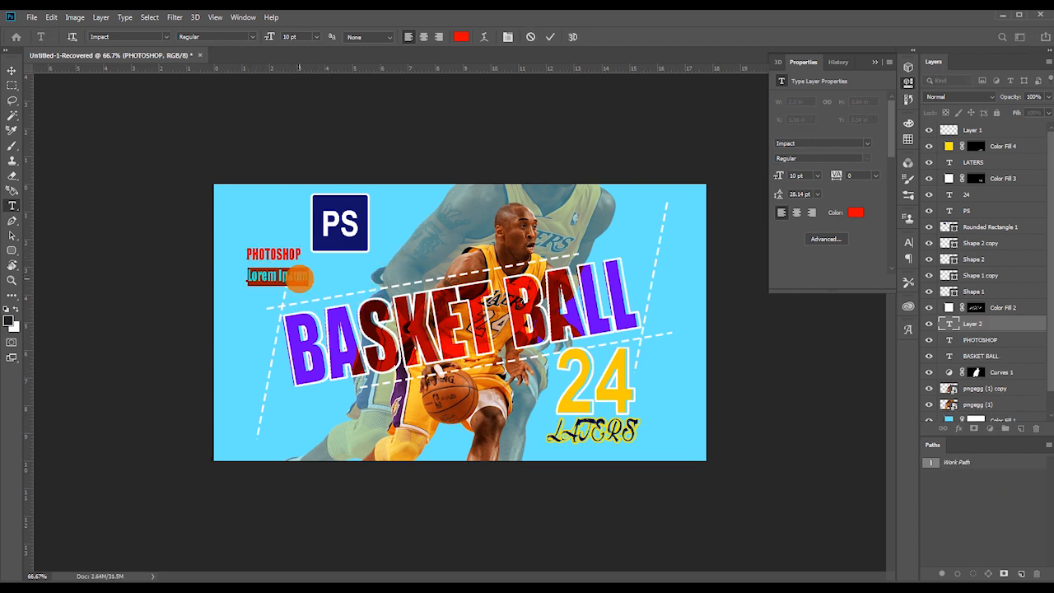
pyautogui.write('TOTURIAL')
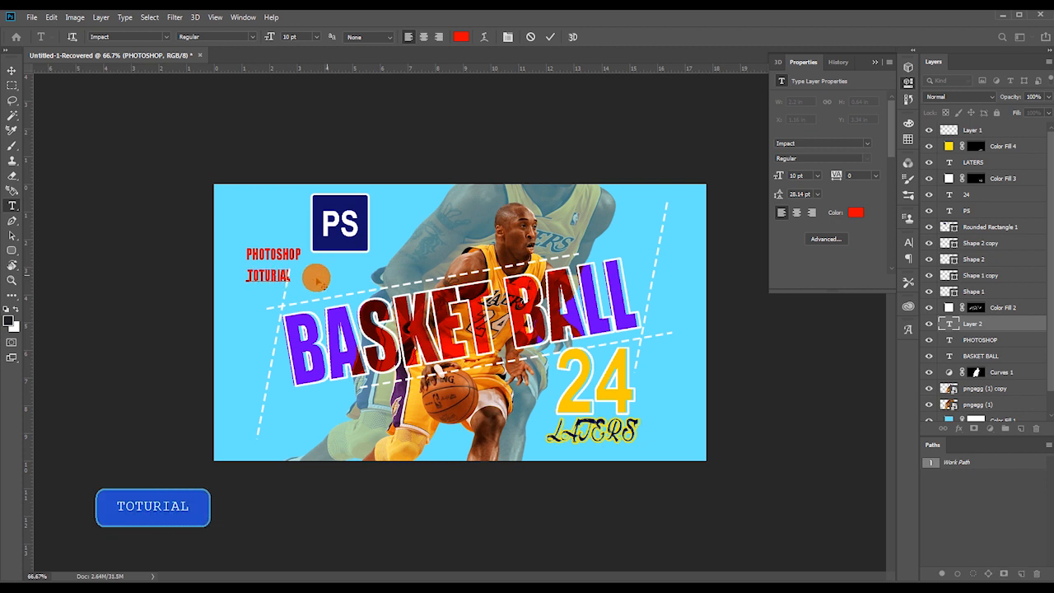
pyautogui.click(988, 324)
# Recolour the TOTURIAL and PHOTOSHOP text lines white
pyautogui.click(461, 36)
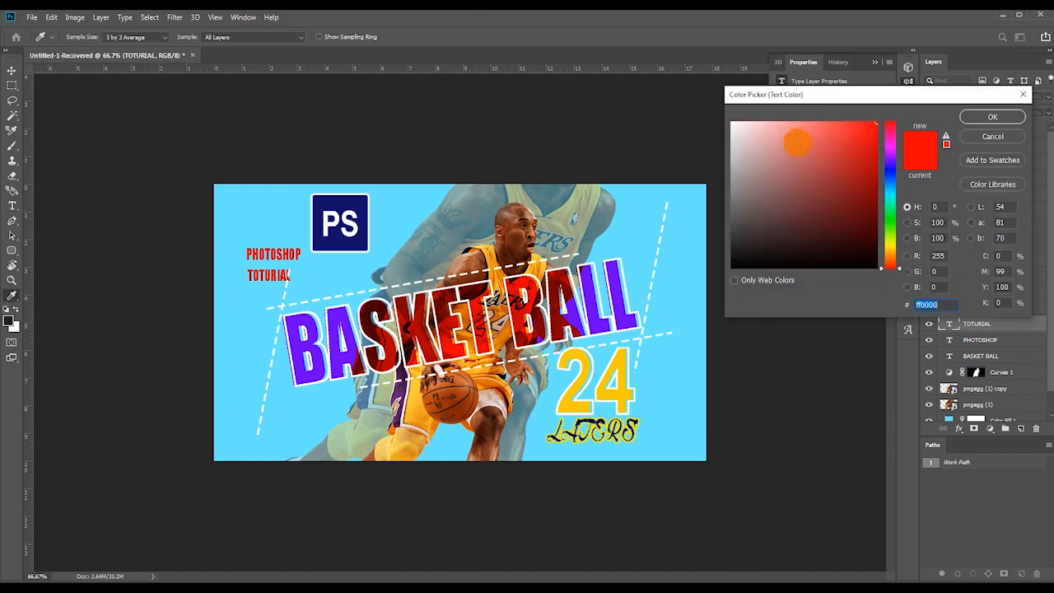
pyautogui.click(998, 118)
pyautogui.click(983, 338)
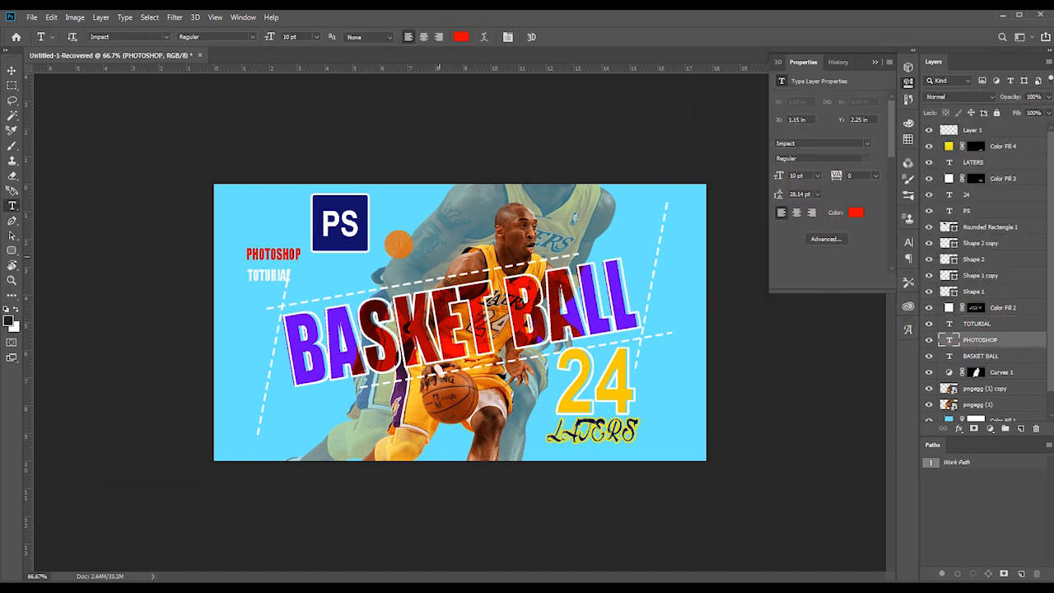
pyautogui.click(461, 36)
pyautogui.moveTo(741, 132); pyautogui.dragTo(710, 113)
pyautogui.click(990, 109)
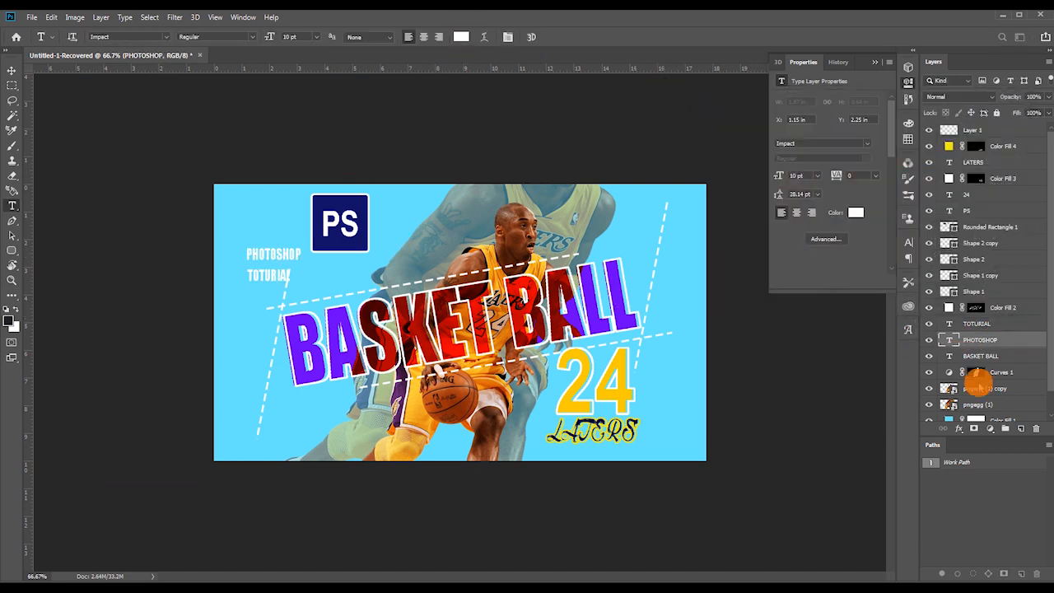
# Move the PHOTOSHOP and TOTURIAL lines together to directly beneath the PS badge
pyautogui.click(1011, 326)
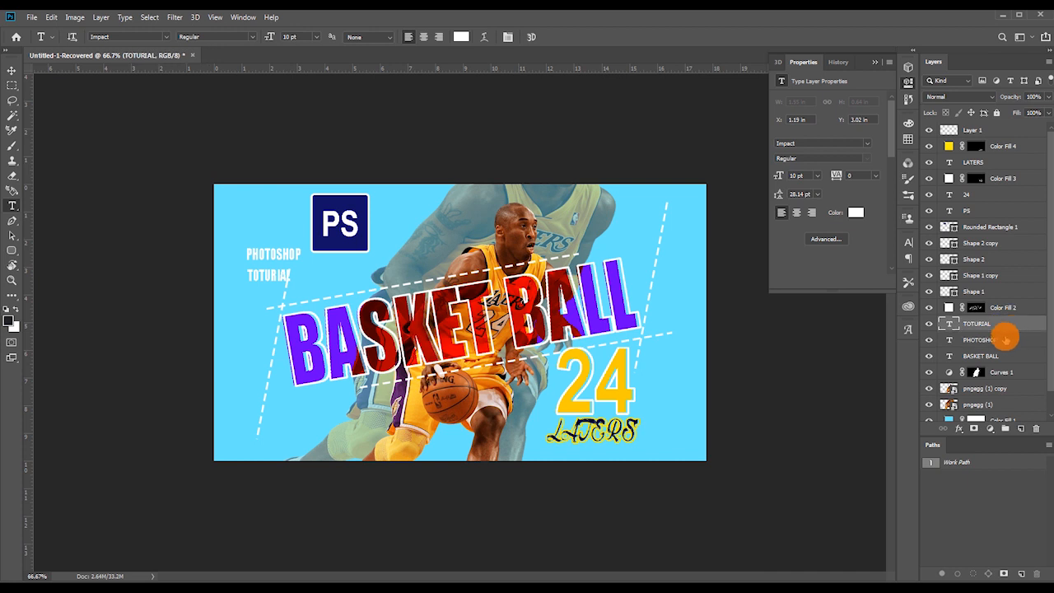
pyautogui.keyDown('ctrl'); pyautogui.click(1006, 337); pyautogui.keyUp('ctrl')
pyautogui.hotkey('ctrl', 't')
pyautogui.moveTo(280, 265); pyautogui.dragTo(345, 269)
pyautogui.press('Return')
# Set the TOTURIAL font to Agency FB and the PHOTOSHOP font to Rockwell Condensed
pyautogui.click(994, 324)
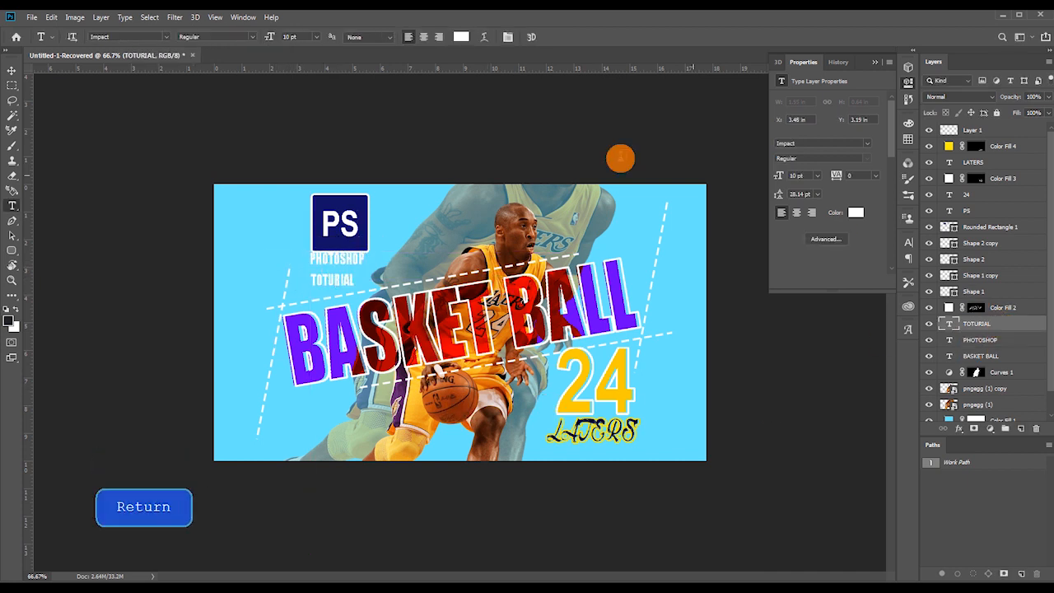
pyautogui.click(163, 36)
pyautogui.click(245, 105)
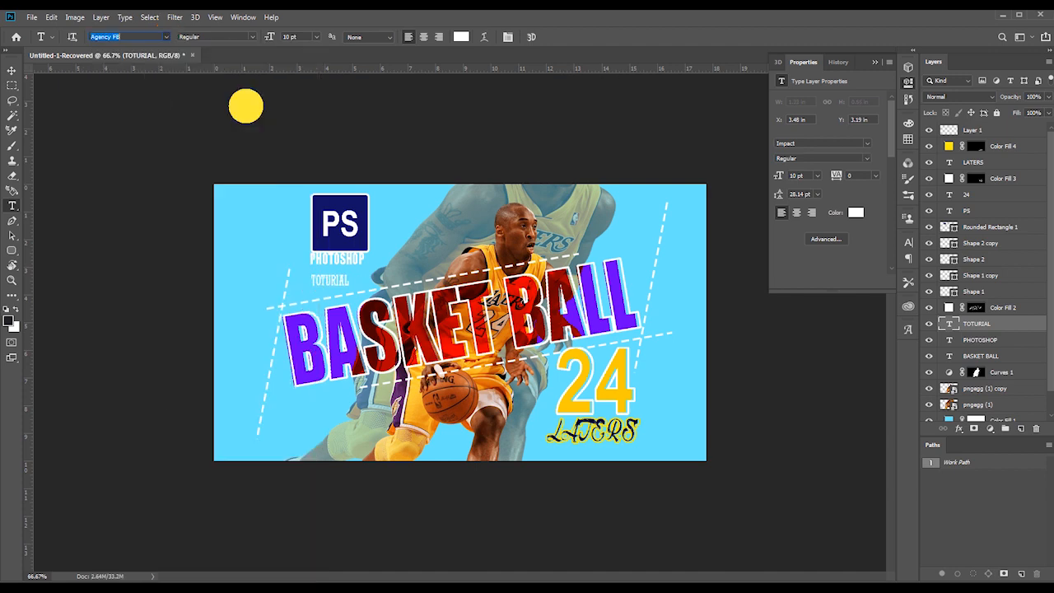
pyautogui.click(990, 339)
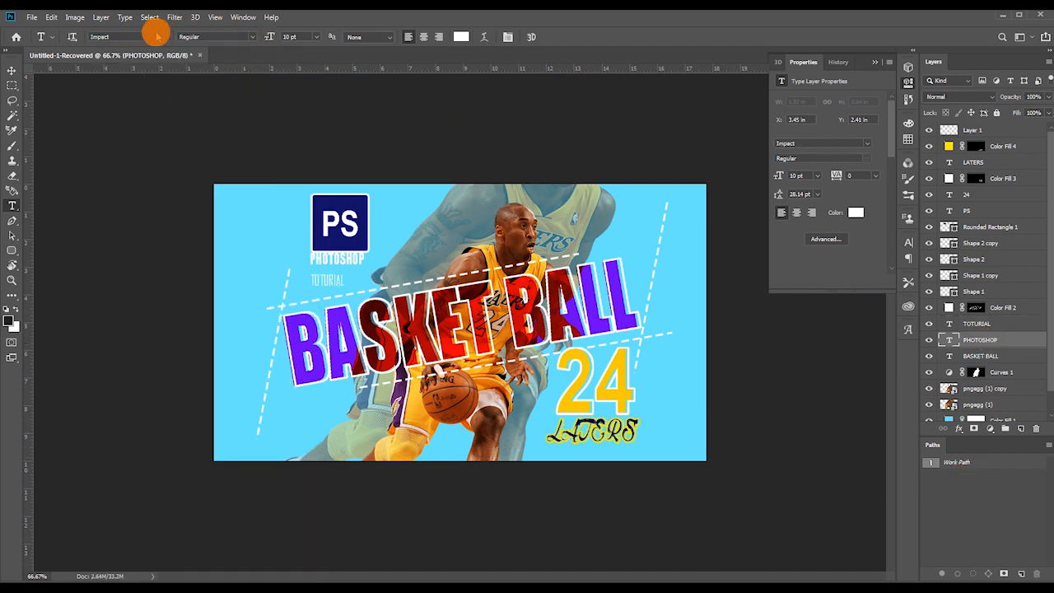
pyautogui.click(157, 36)
pyautogui.click(240, 115)
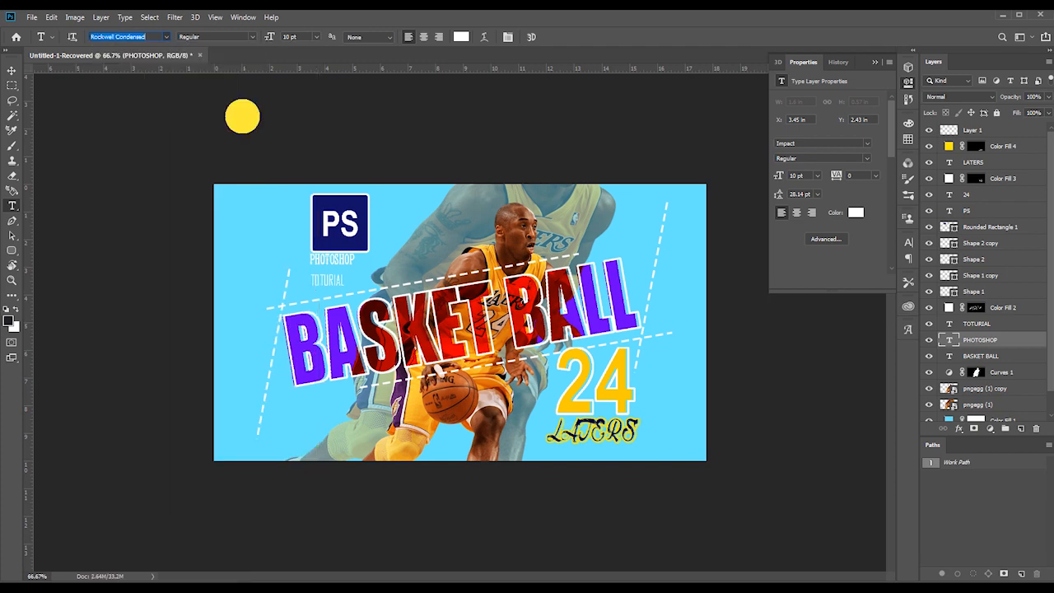
# Move the TOTURIAL text up closer to the PHOTOSHOP line
pyautogui.keyDown('ctrl'); pyautogui.click(331, 276); pyautogui.keyUp('ctrl')
pyautogui.keyDown('ctrl'); pyautogui.click(331, 276); pyautogui.keyUp('ctrl')
pyautogui.press('v')
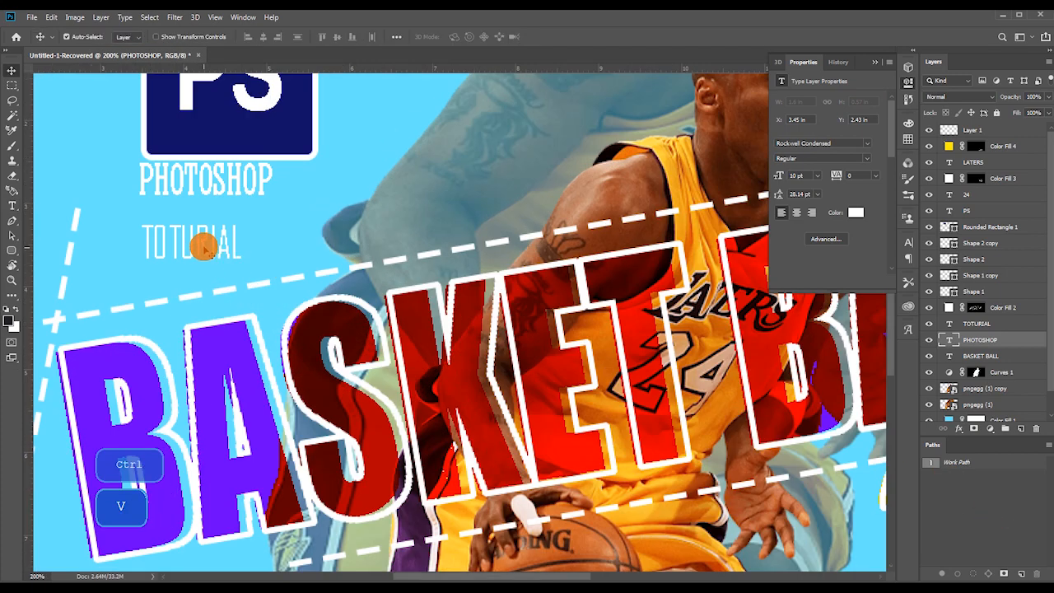
pyautogui.moveTo(205, 247)
pyautogui.mouseDown()
pyautogui.moveTo(228, 228)
pyautogui.moveTo(209, 227)
pyautogui.mouseUp()
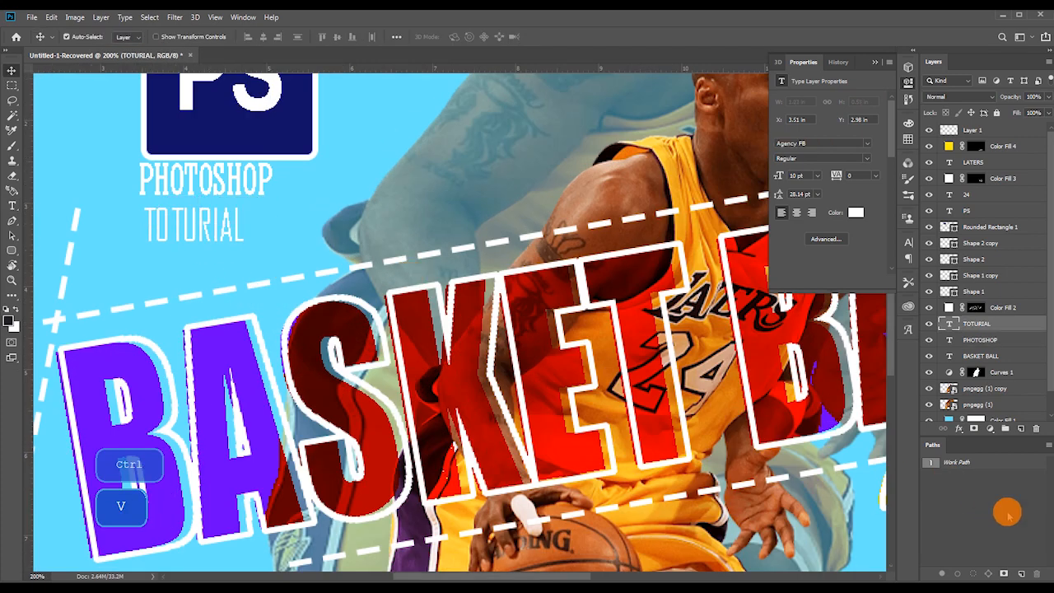
# Centre the PHOTOSHOP and TOTURIAL lines together beneath the PS badge, leaving a small gap below its border
pyautogui.keyDown('ctrl'); pyautogui.click(980, 339); pyautogui.keyUp('ctrl')
pyautogui.hotkey('ctrl', 't')
pyautogui.moveTo(217, 192); pyautogui.dragTo(236, 202)
pyautogui.press('Return')
pyautogui.press('v')
pyautogui.hotkey('shift', 'Up')
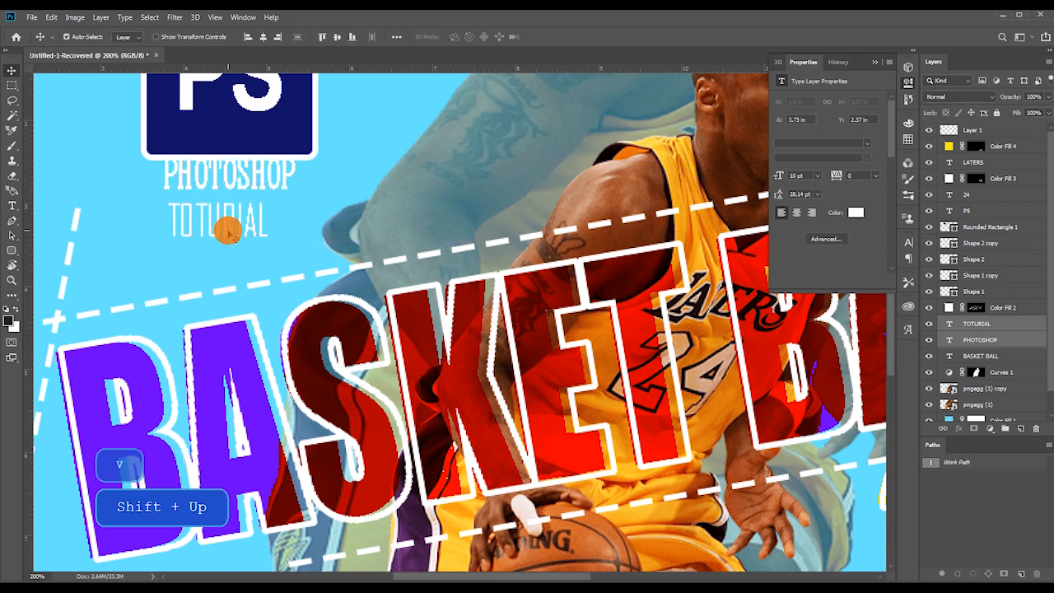
pyautogui.hotkey('shift', 'Down')
# Nudge TOTURIAL slightly upward to tighten its spacing beneath PHOTOSHOP
pyautogui.click(994, 327)
pyautogui.press('v')
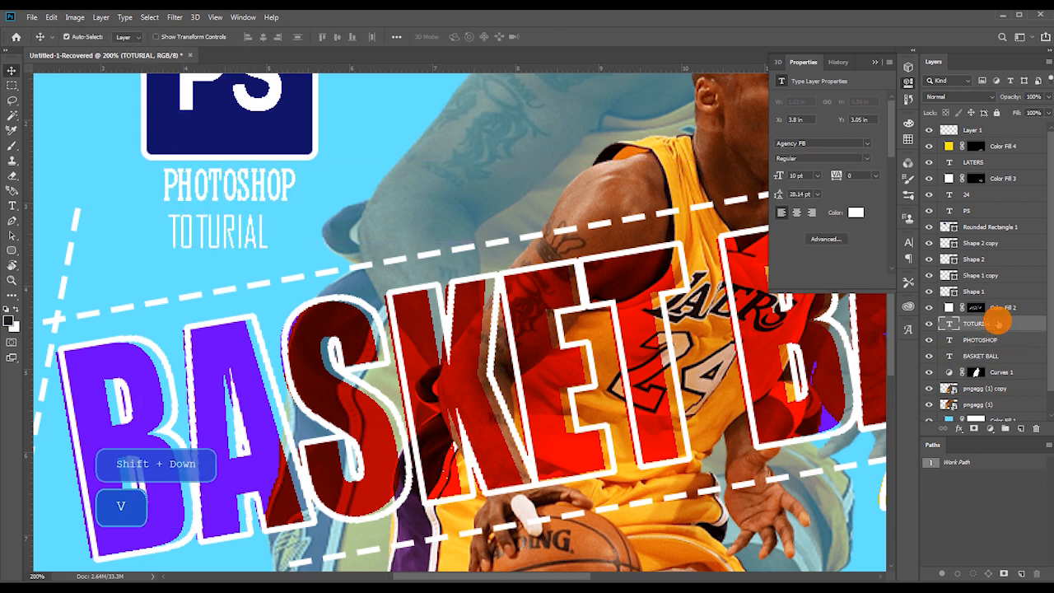
pyautogui.hotkey('shift', 'Up')
pyautogui.press('Down')
pyautogui.press('Down')
pyautogui.press('Down')
pyautogui.press('Down')
pyautogui.hotkey('ctrl', '-')
pyautogui.hotkey('ctrl', '-')
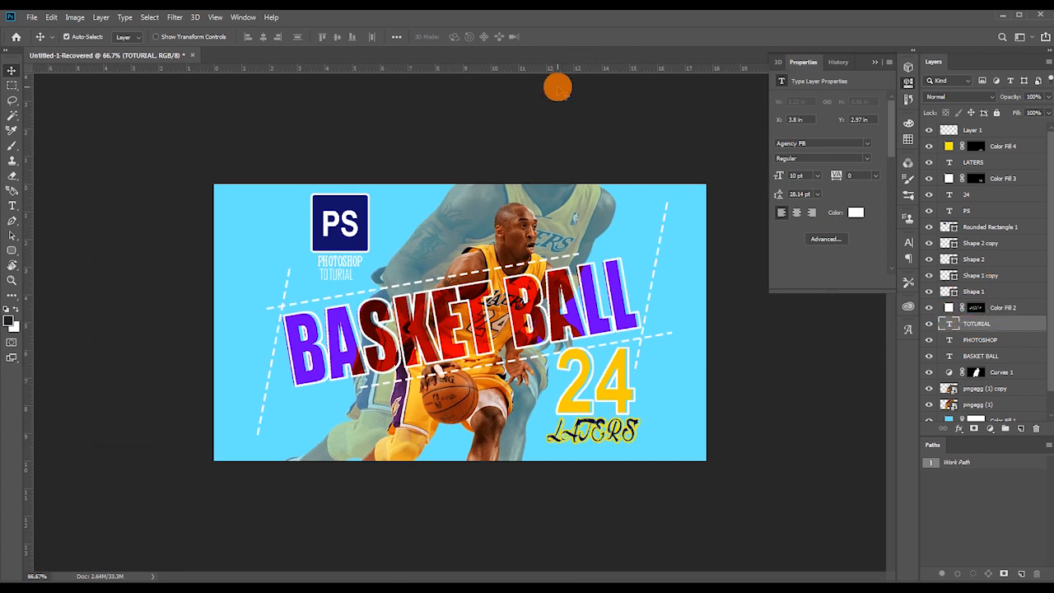
# Recolour the TOTURIAL and PHOTOSHOP lines with the navy sampled from the PS badge
pyautogui.press('t')
pyautogui.click(463, 36)
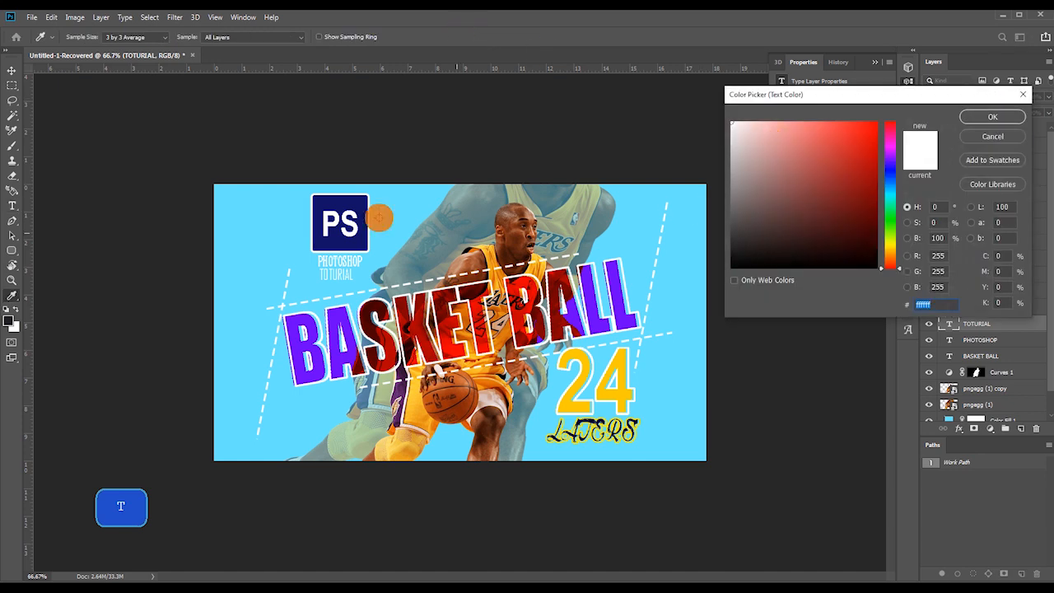
pyautogui.click(332, 200)
pyautogui.click(992, 116)
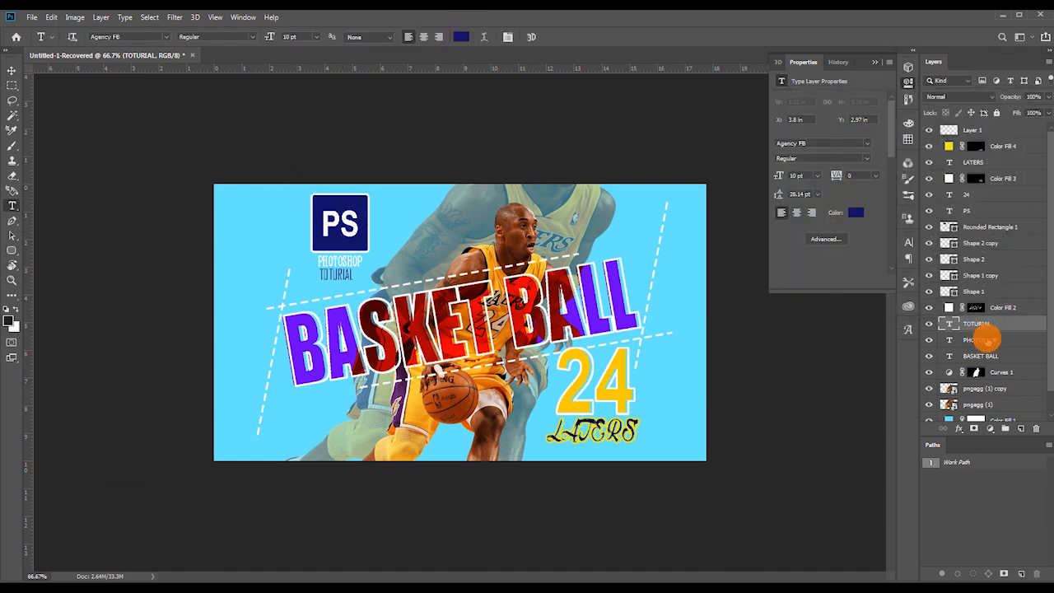
pyautogui.click(981, 338)
pyautogui.click(461, 37)
pyautogui.click(334, 240)
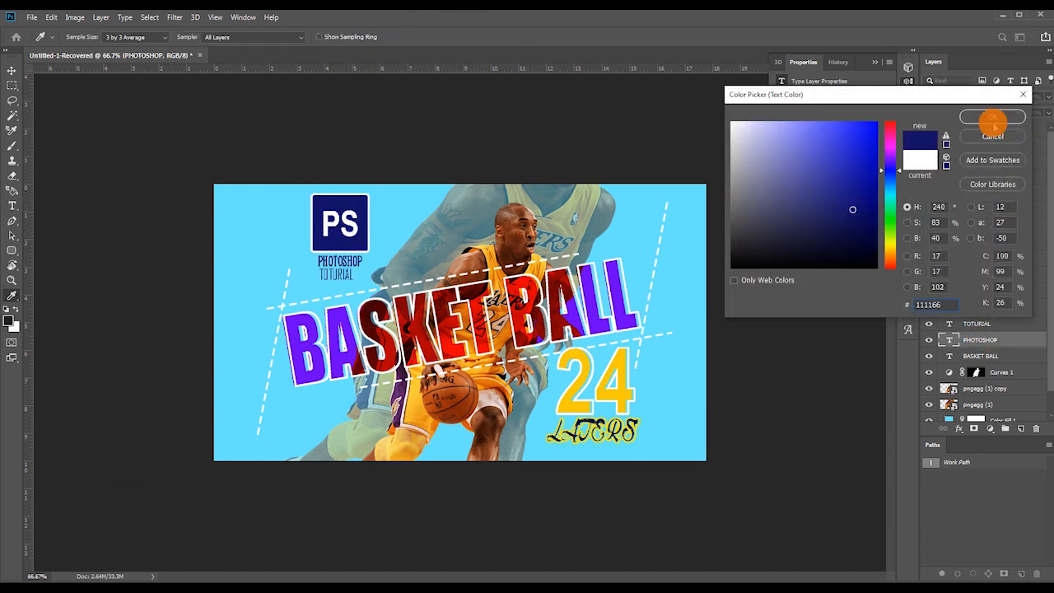
pyautogui.click(993, 117)
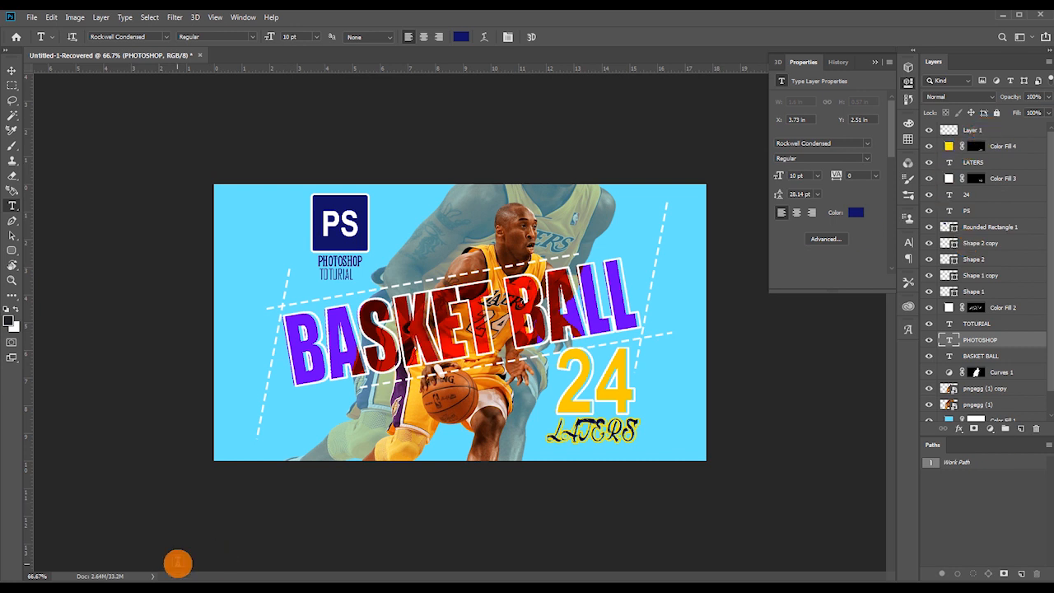